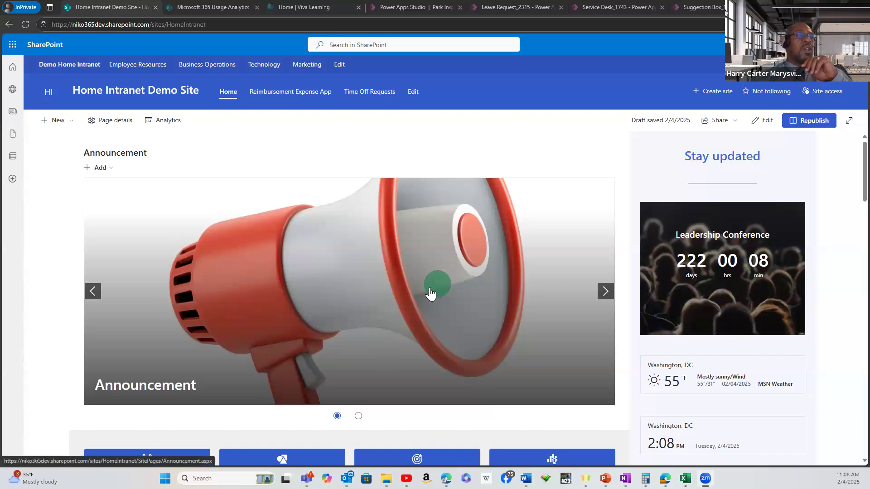
Review the home page's quick links and the Microsoft 365 Usage Analytics report, and return to the home page
scroll(446, 289, down, 2)
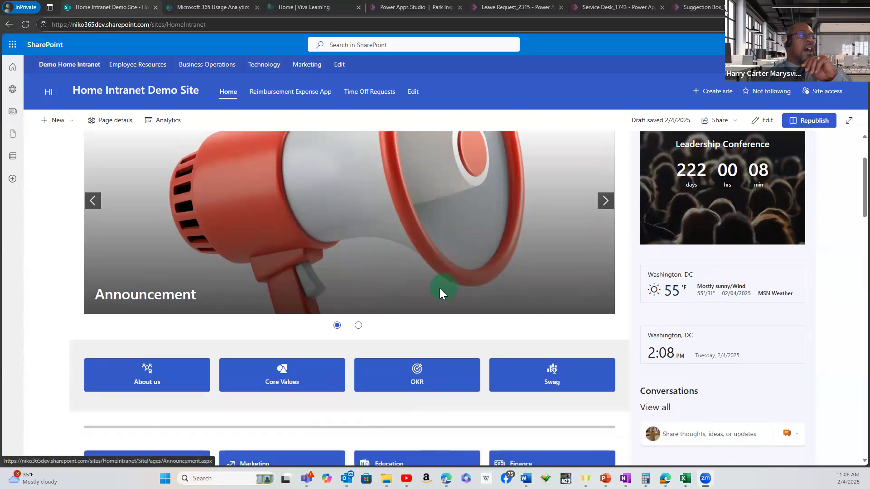
scroll(439, 292, down, 1)
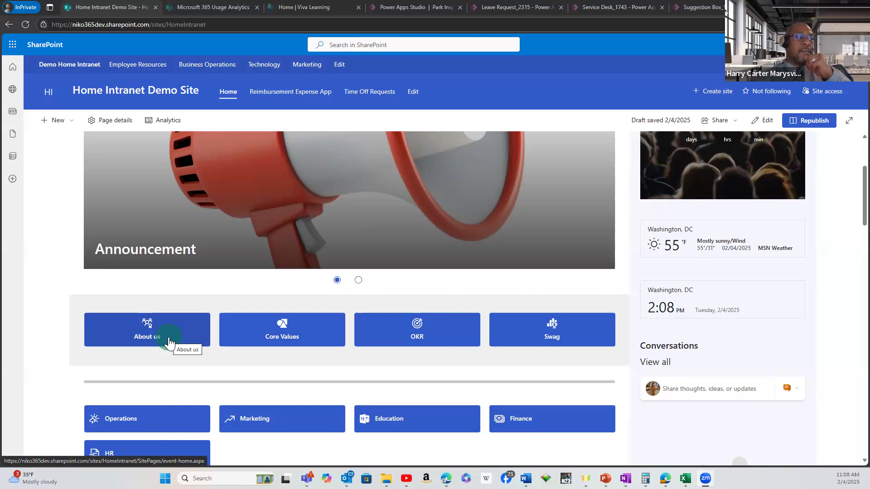
scroll(170, 343, down, 2)
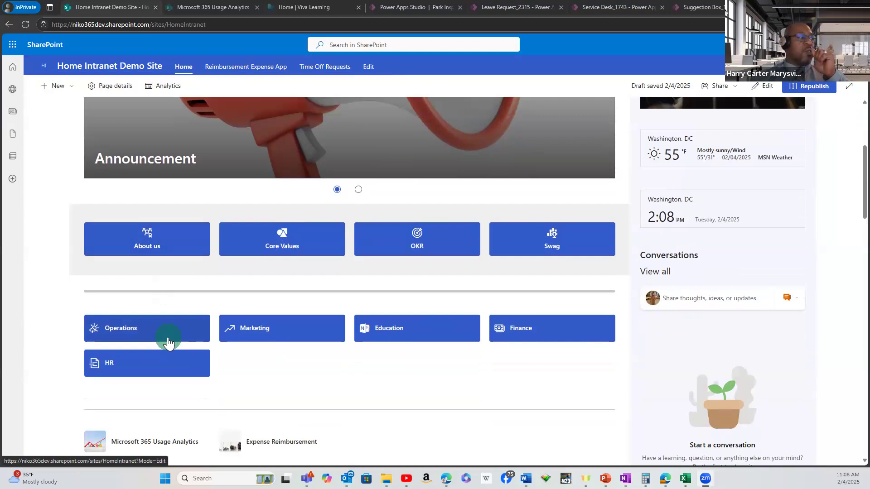
scroll(168, 343, down, 1)
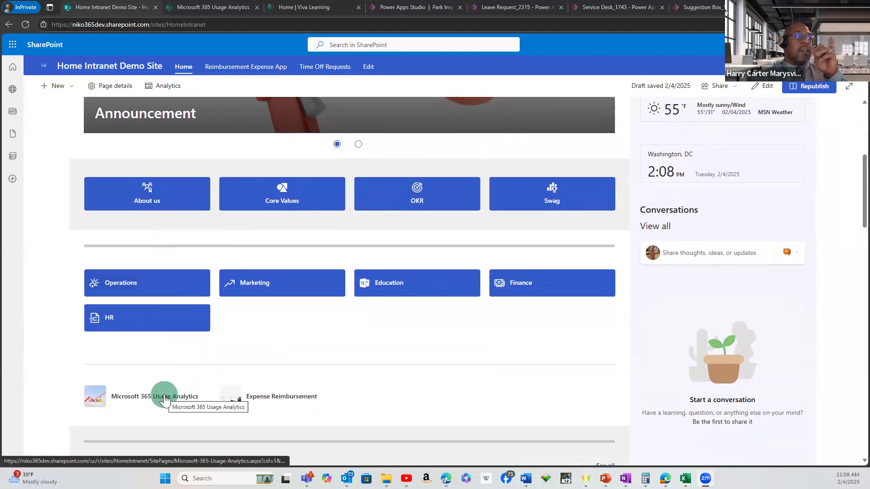
click(219, 10)
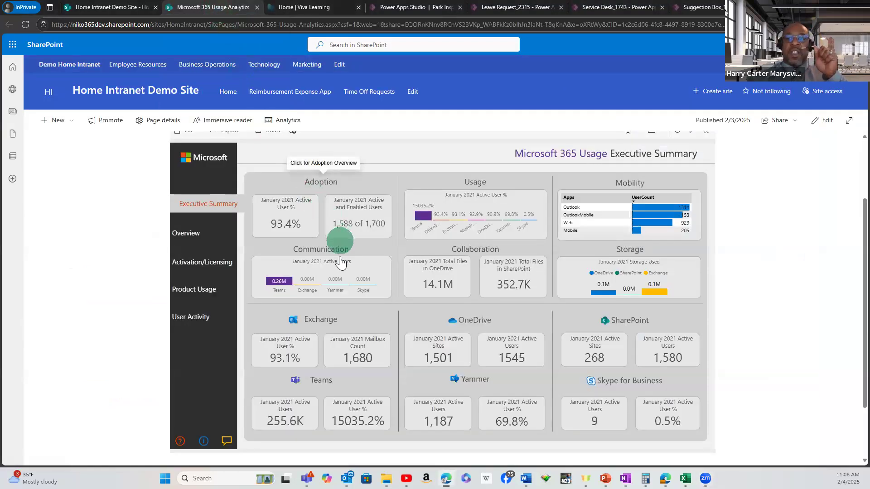
click(131, 7)
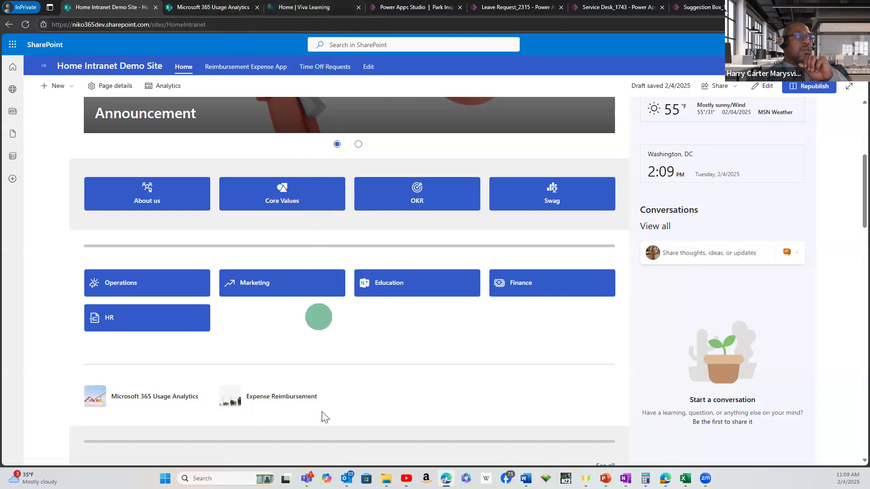
Open the Expense Reimbursement new item form to view its fields, and cancel it without saving
click(293, 402)
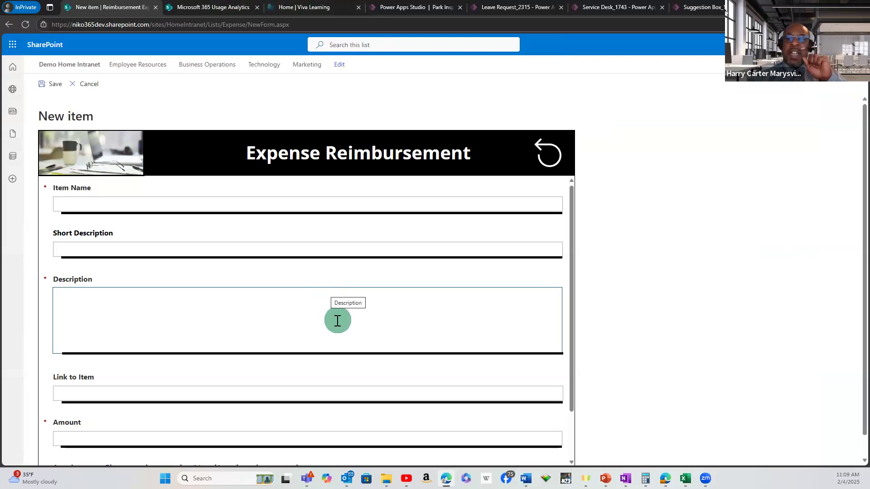
click(306, 255)
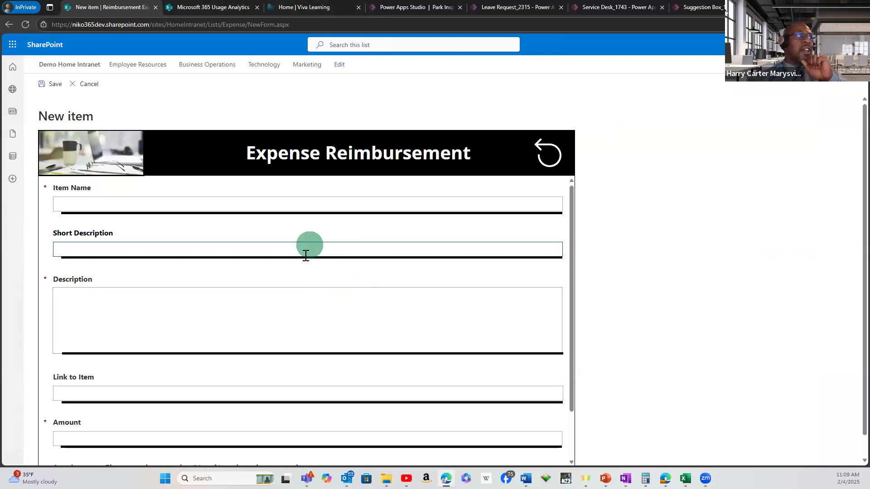
click(97, 85)
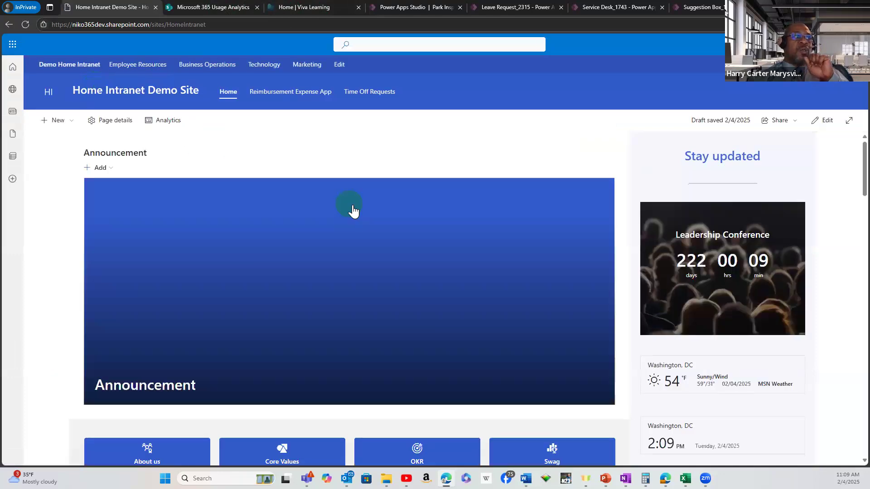
Look over the home page's events, Corporate Wellness (Tips & Tricks) news and Dashboard cards
scroll(353, 211, down, 2)
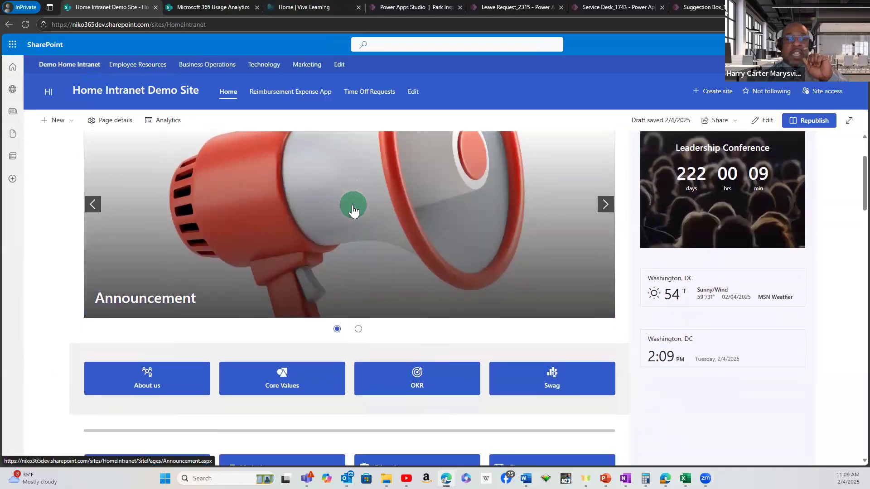
scroll(353, 211, down, 1)
scroll(354, 211, down, 5)
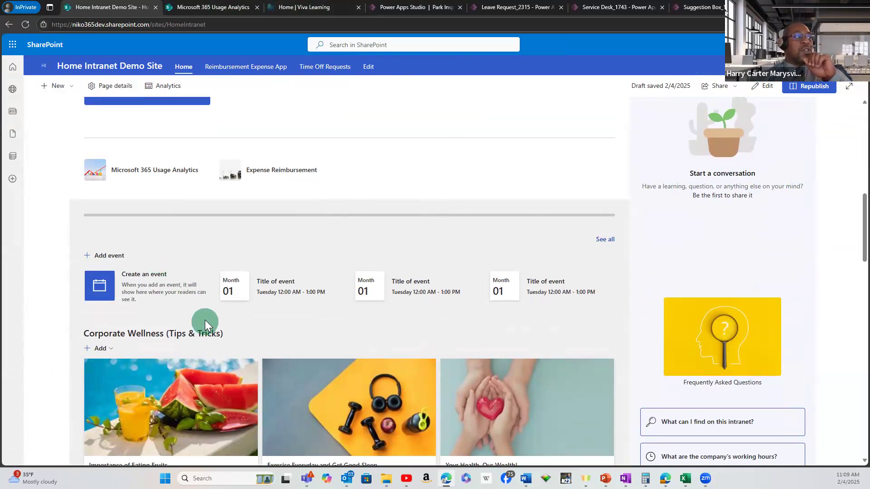
scroll(205, 320, down, 2)
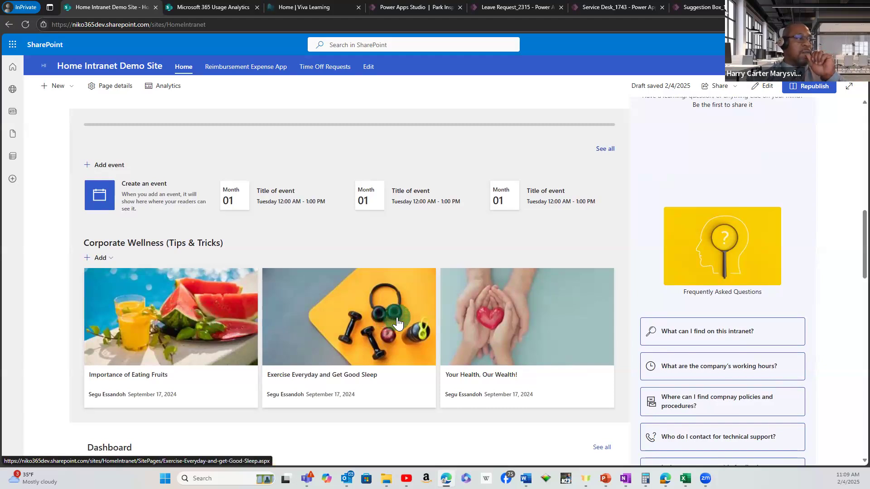
scroll(397, 320, down, 1)
scroll(397, 319, down, 4)
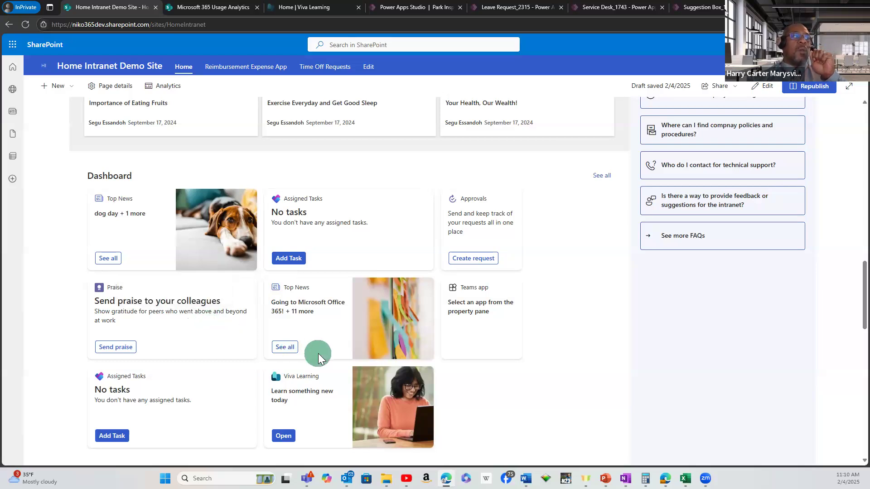
scroll(316, 352, down, 1)
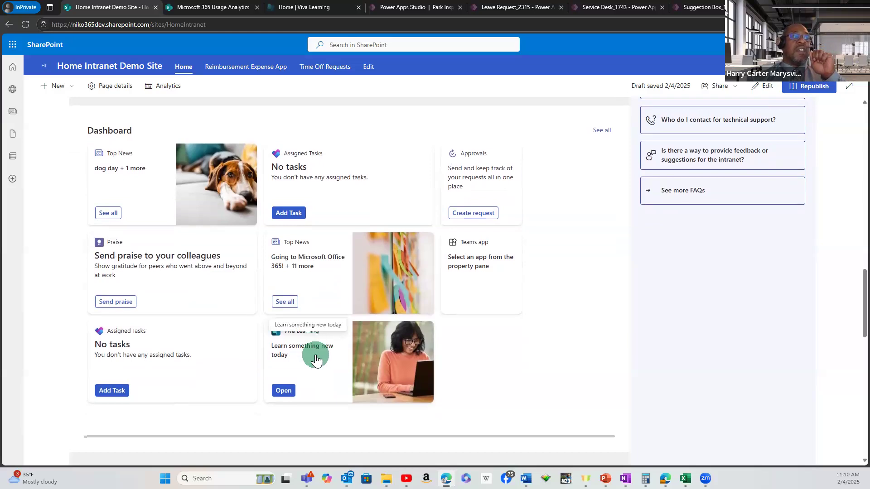
Switch to Viva Learning, browse its recommended courses and learning paths, and return to the intranet home page
click(307, 10)
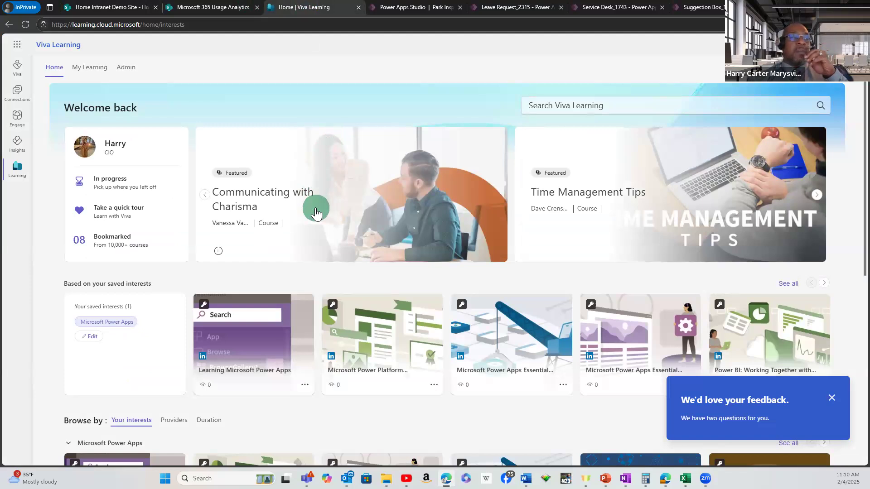
scroll(318, 218, down, 4)
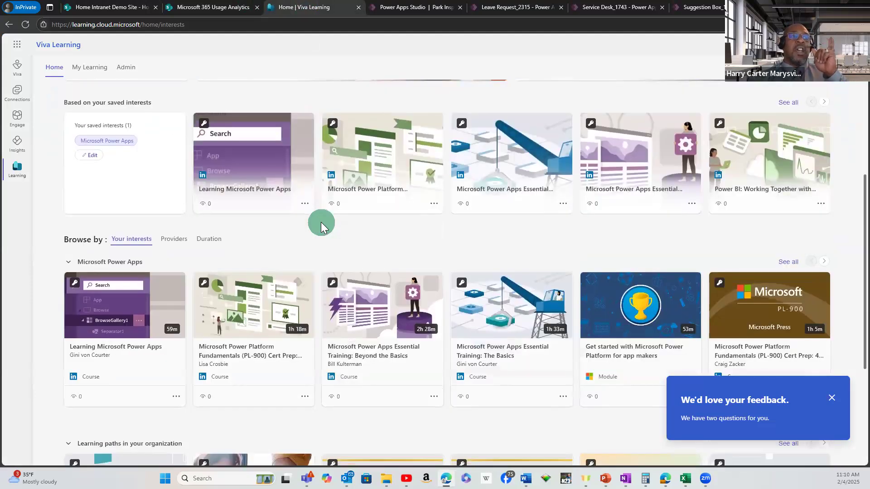
scroll(321, 222, down, 2)
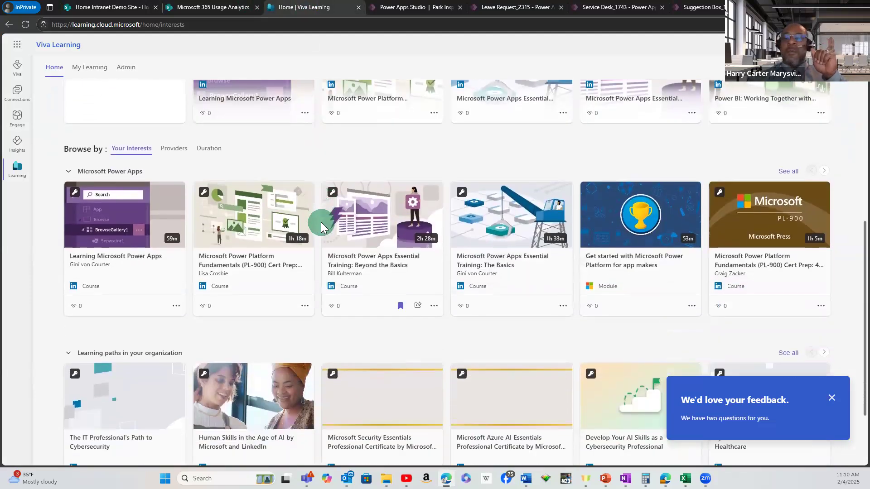
click(115, 6)
View the Org Family Photo gallery and the Organizational Chart on the home page
scroll(459, 268, down, 4)
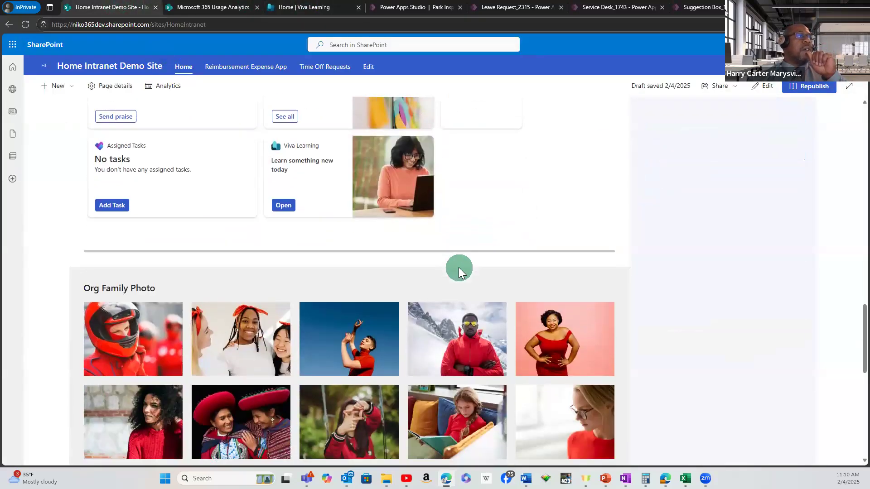
scroll(458, 268, down, 2)
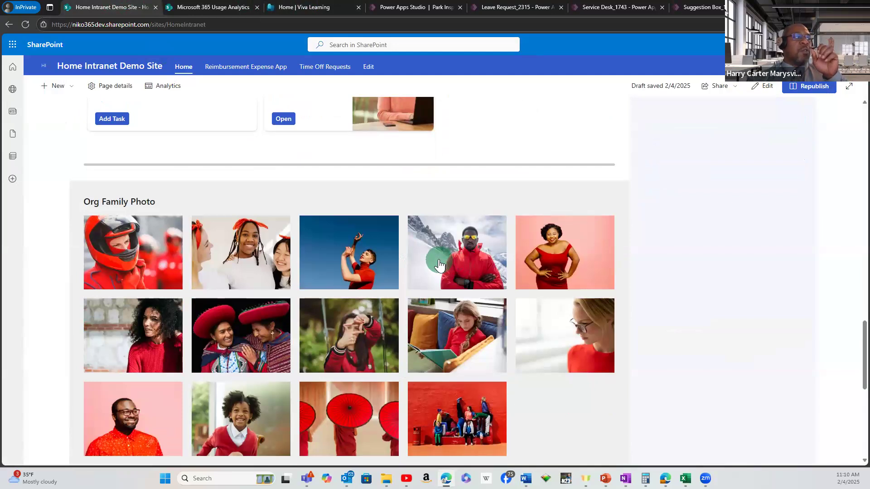
scroll(439, 265, down, 1)
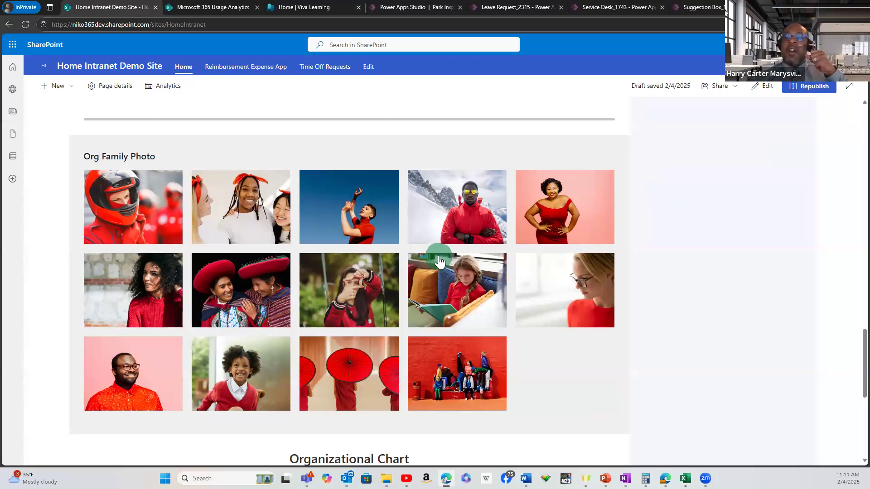
scroll(439, 261, down, 2)
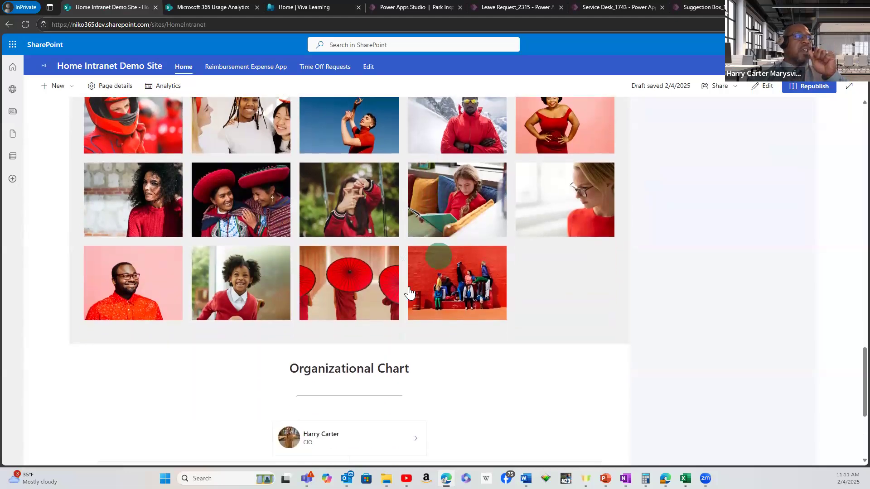
scroll(438, 258, down, 2)
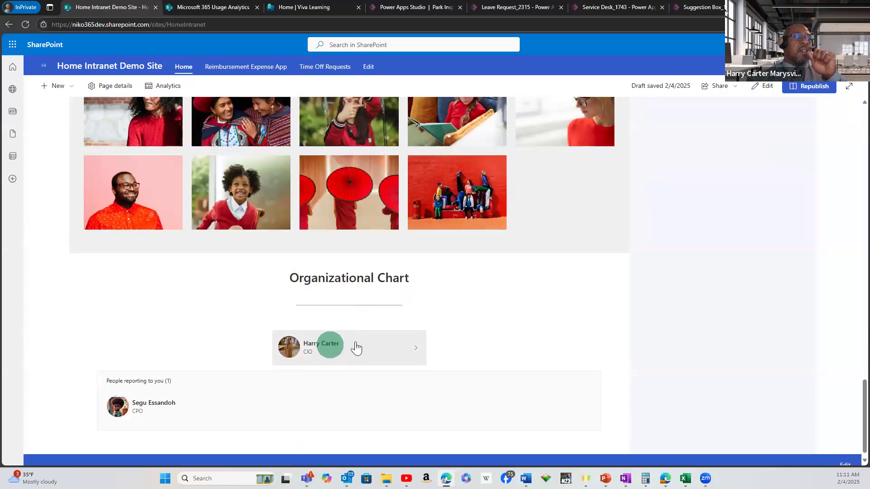
mouse_move(371, 348)
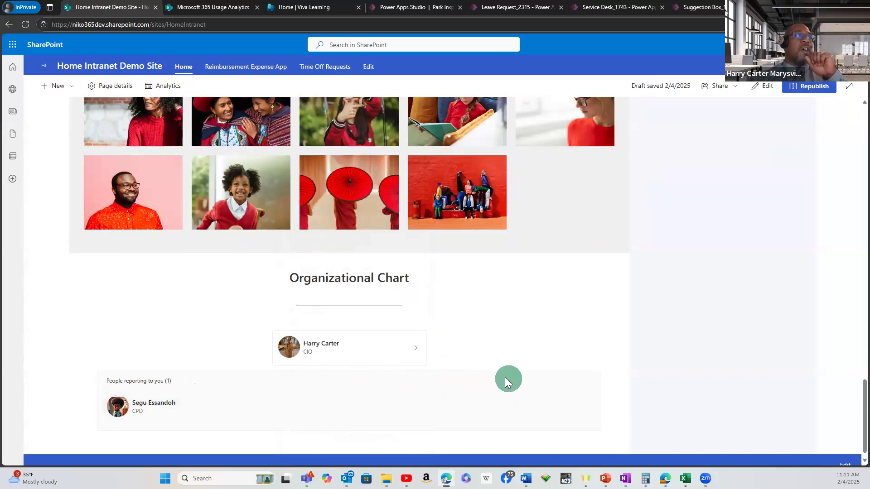
Go back up the home page and examine the Frequently Asked Questions links
scroll(462, 369, up, 10)
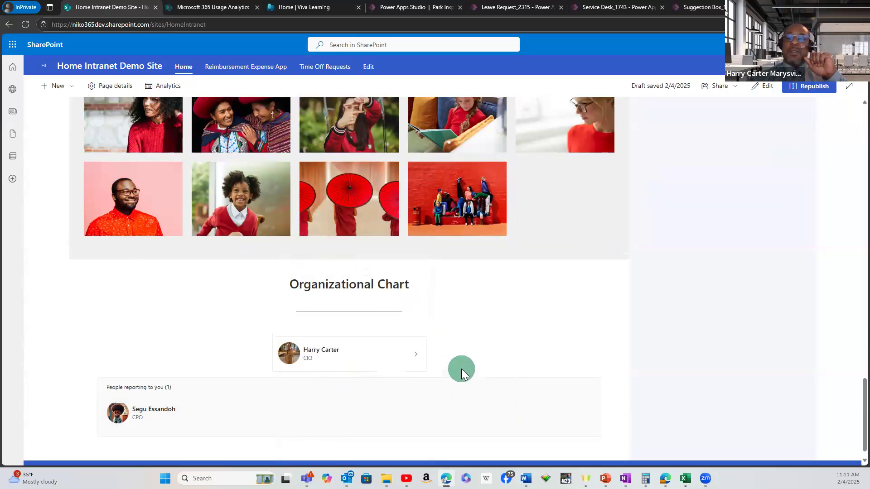
scroll(548, 374, up, 10)
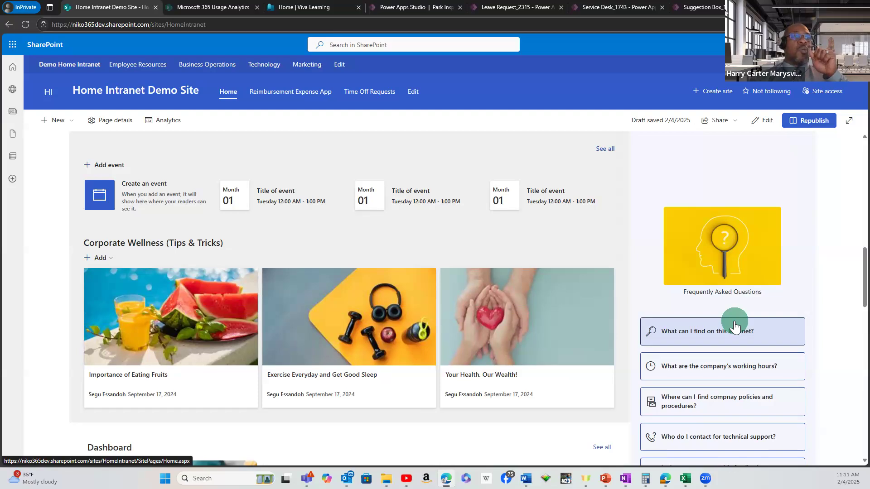
scroll(735, 326, down, 1)
scroll(735, 326, down, 2)
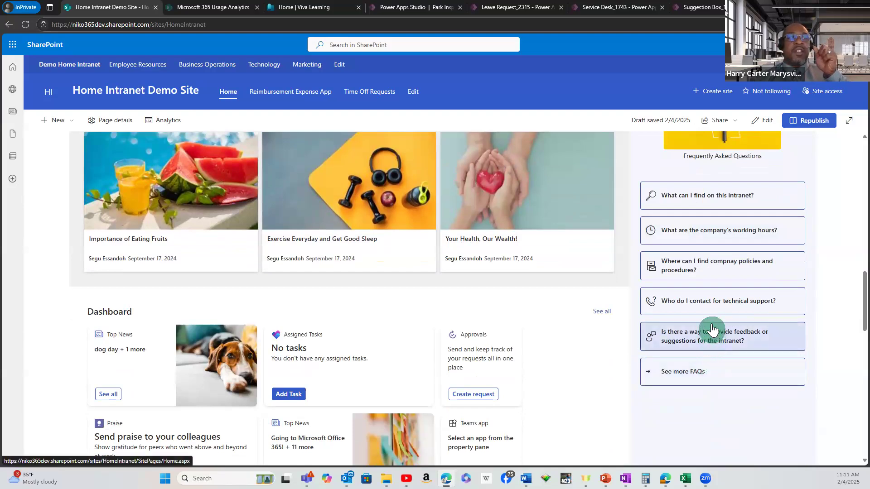
Review the Conversations, clock, weather and Leadership Conference countdown sections of the home page
scroll(711, 322, up, 3)
scroll(712, 321, up, 6)
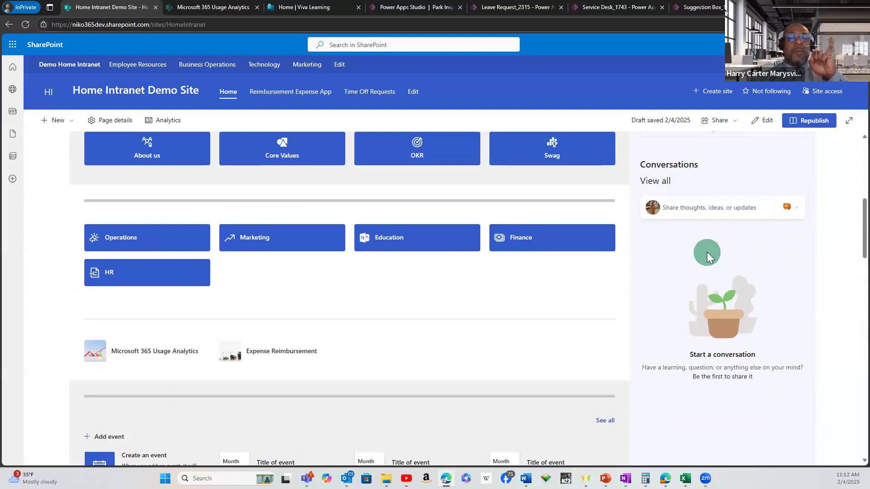
scroll(706, 252, up, 4)
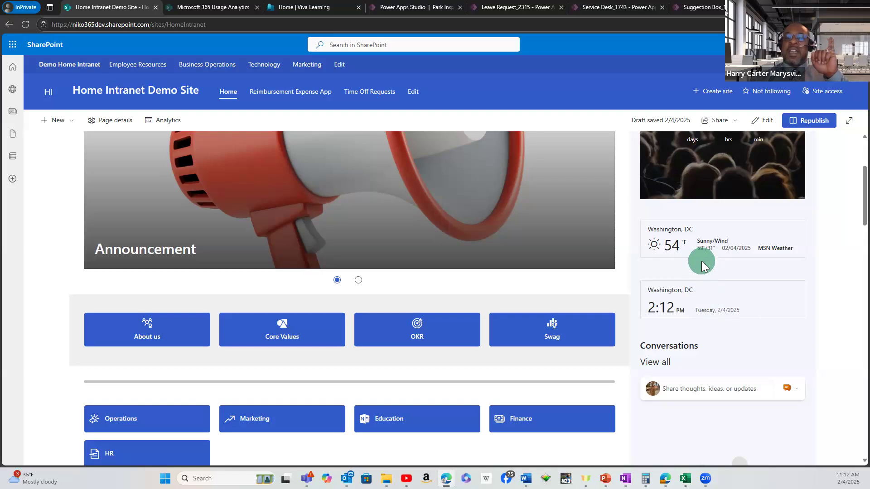
scroll(694, 261, up, 1)
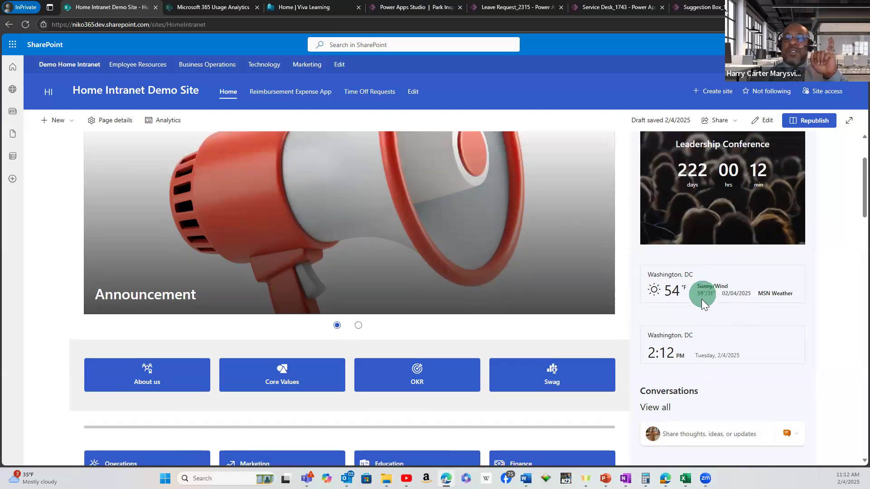
scroll(701, 299, up, 2)
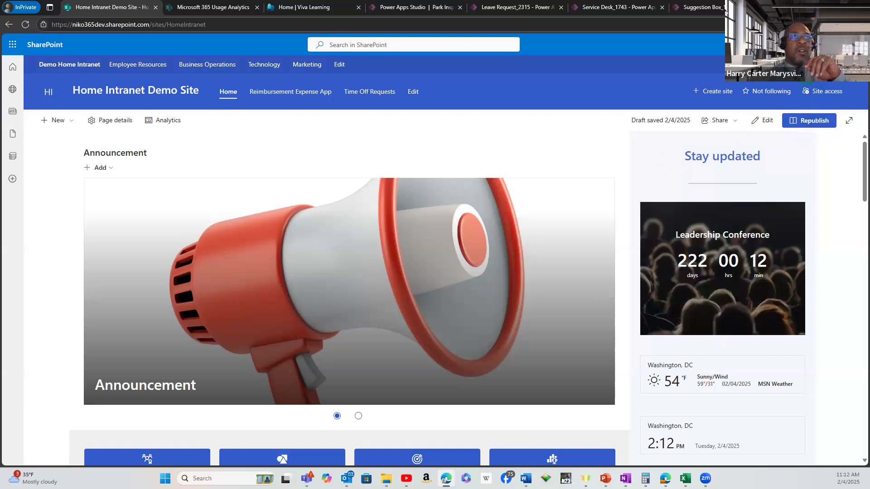
Open the advanced permissions settings of the Home Intranet Demo Site
click(816, 44)
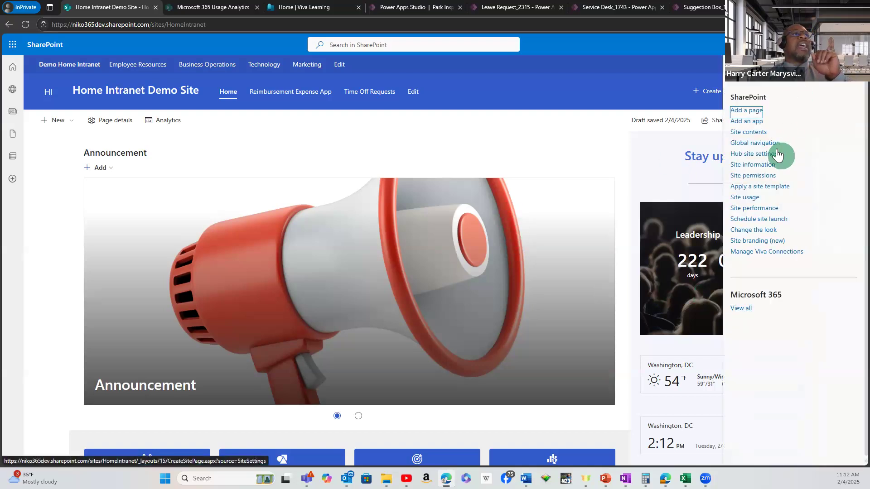
click(773, 176)
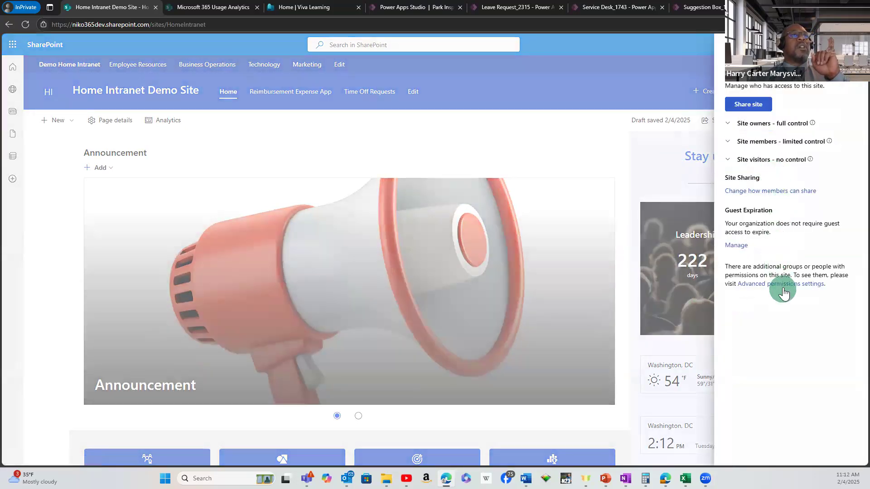
click(784, 284)
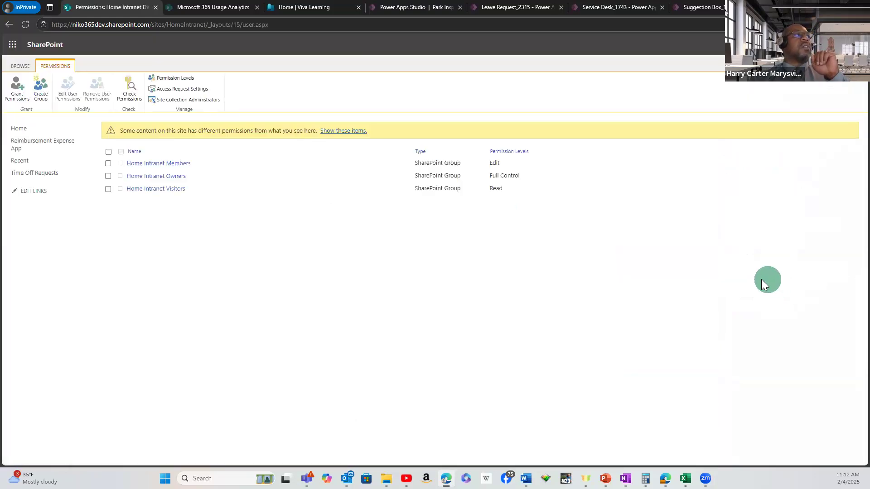
View the Home Intranet Members group and its option for adding new users, and return to the site permissions page
click(131, 166)
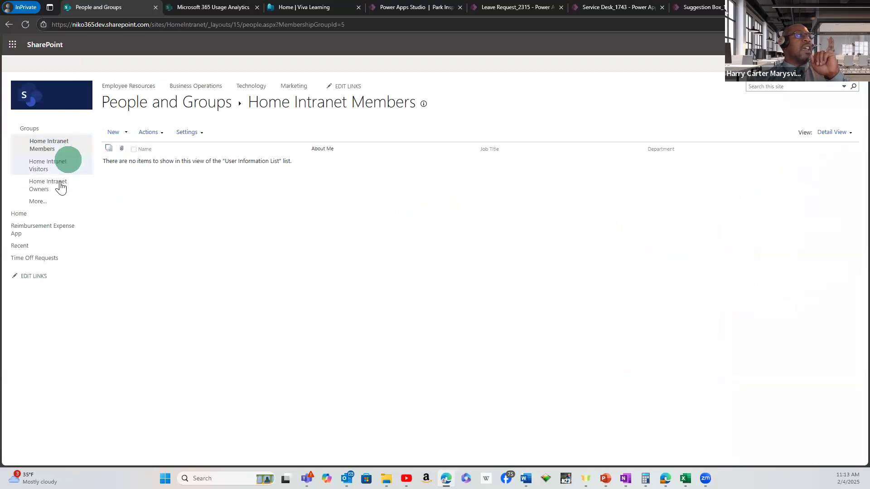
click(111, 132)
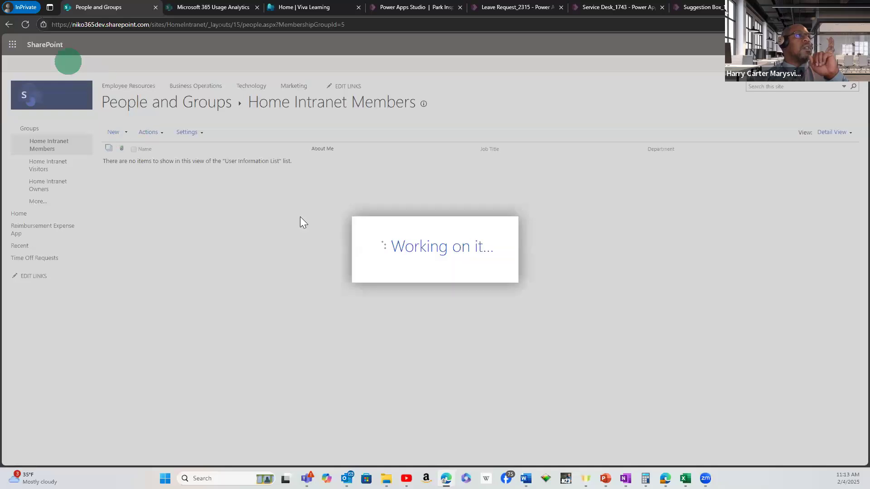
click(6, 25)
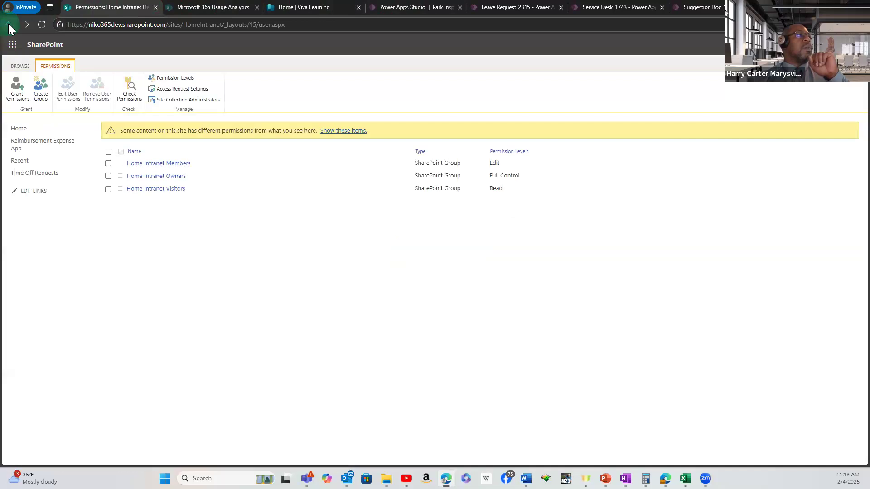
Open the site's permission levels and review the list and site permissions included in the Design level
click(160, 78)
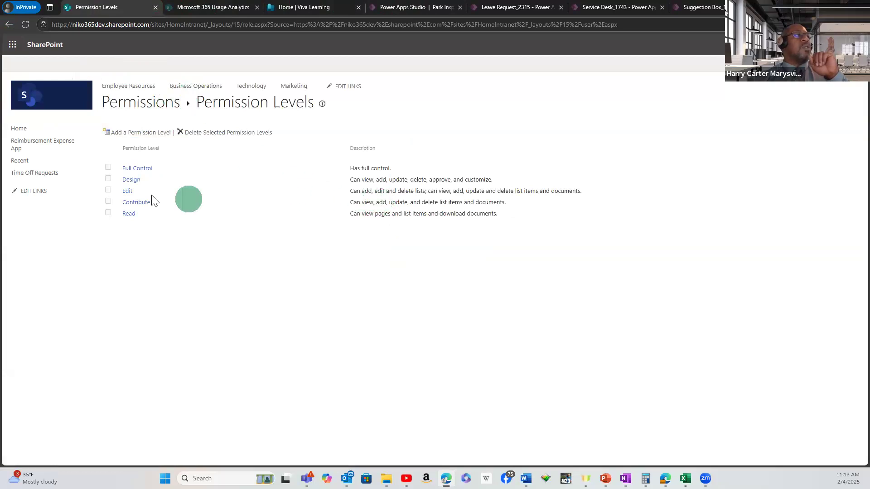
click(137, 184)
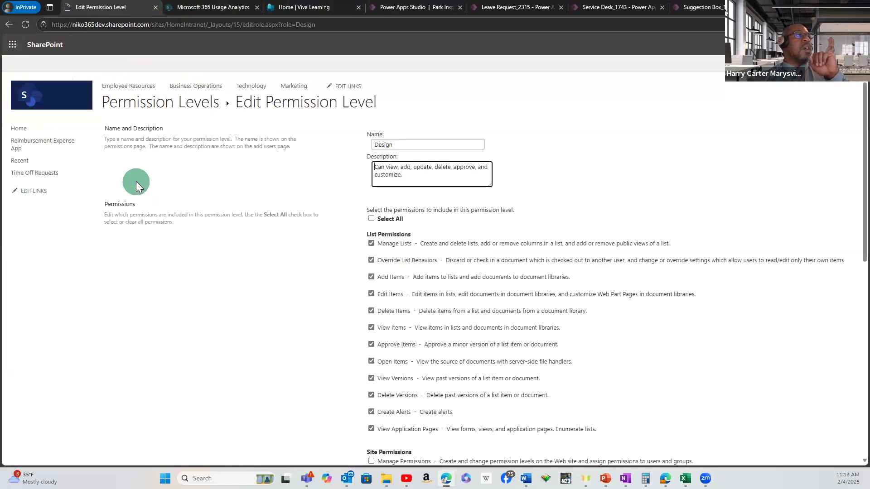
scroll(437, 283, down, 5)
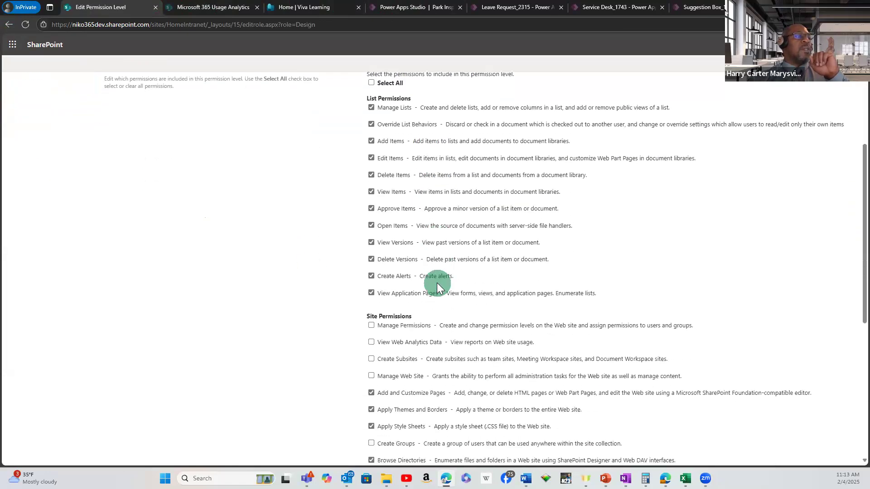
Leave the permission level pages and return to the intranet home page to look further down it
click(7, 27)
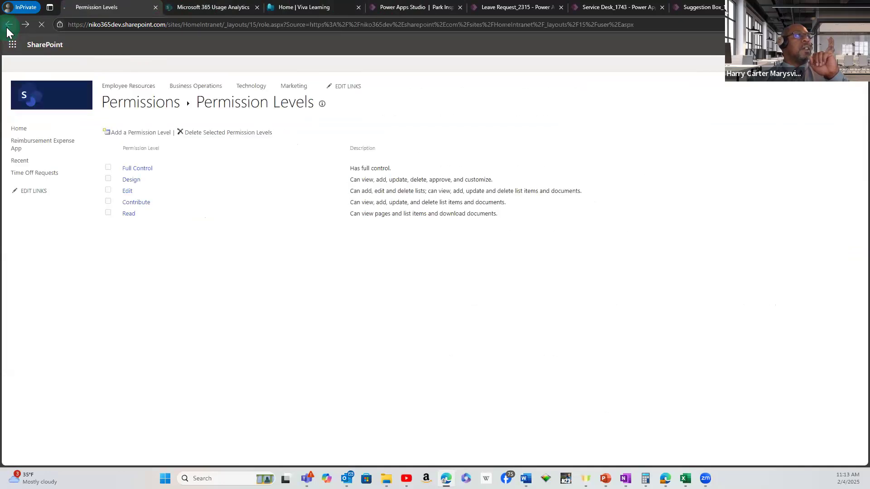
click(7, 28)
click(7, 29)
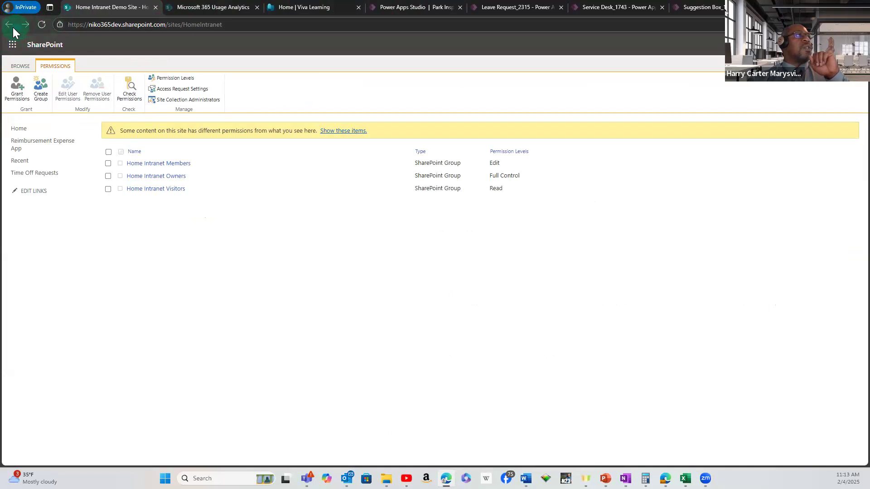
click(9, 28)
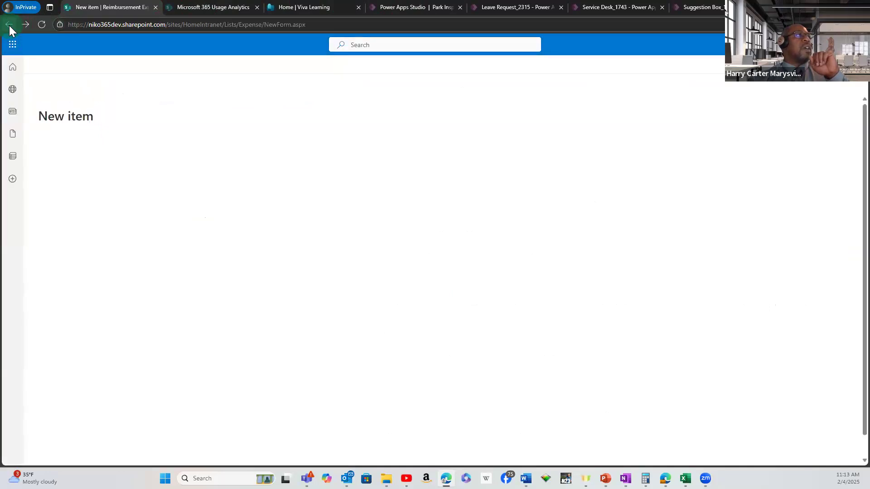
click(30, 63)
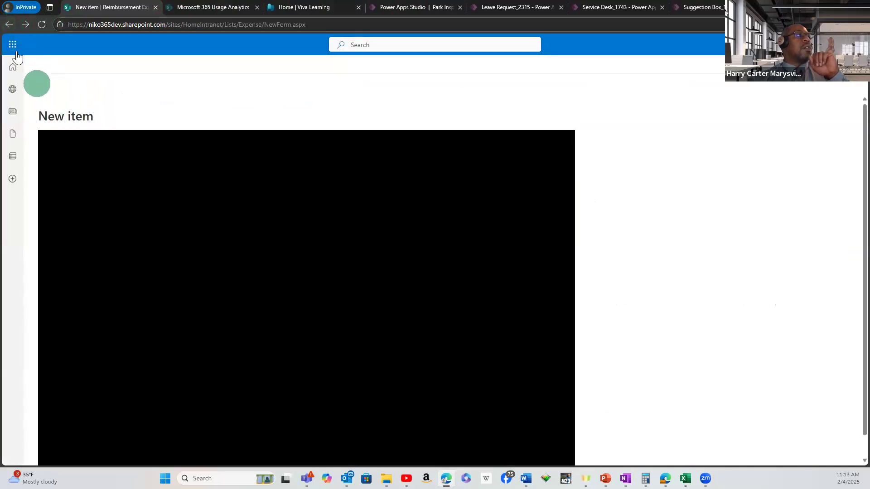
click(7, 28)
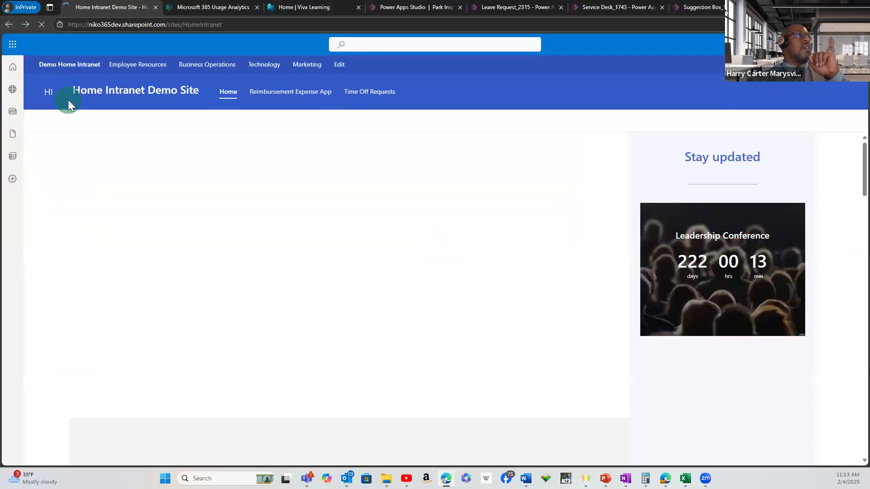
scroll(214, 132, down, 6)
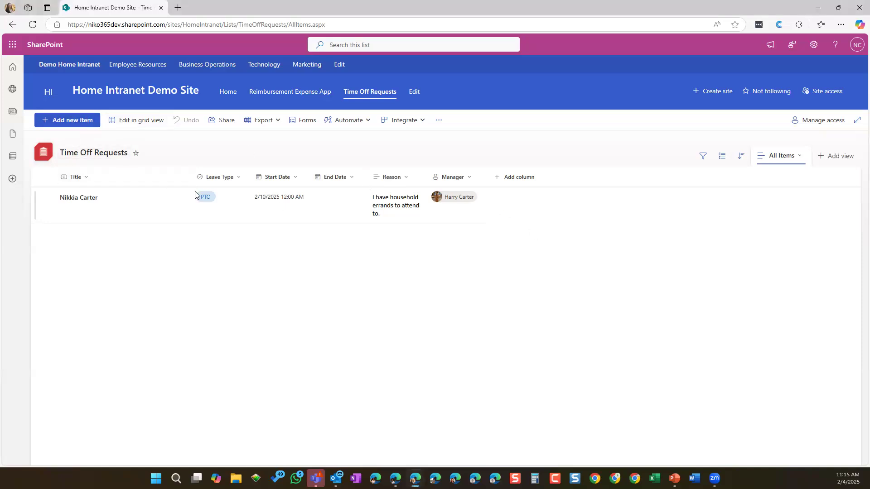
Review the fields of a new item form in the Time Off Requests list and cancel it
click(71, 121)
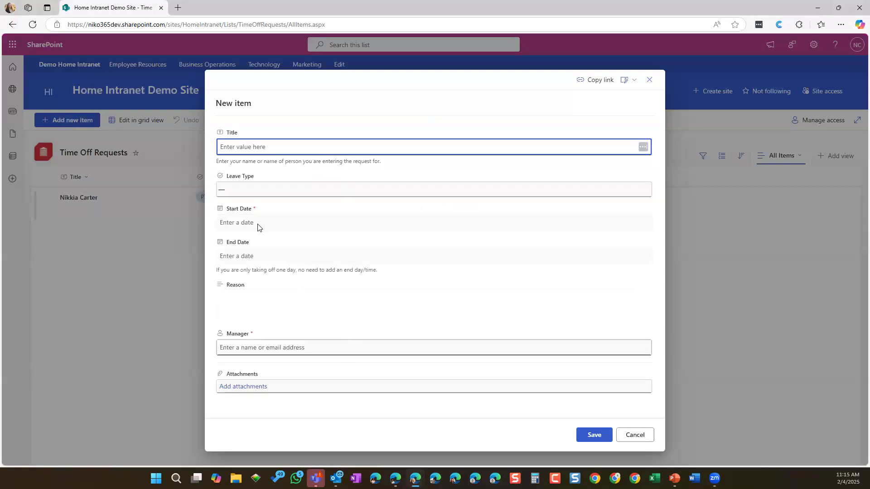
click(217, 164)
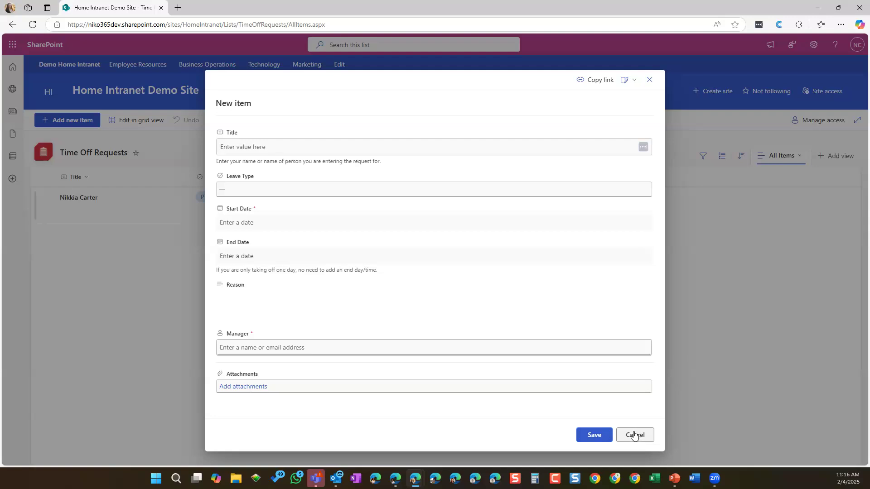
click(634, 435)
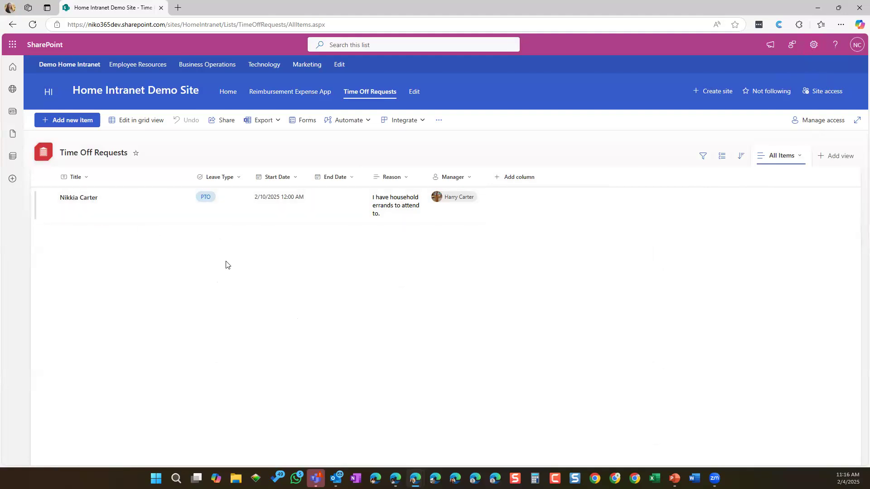
Open the Time Off Requests list settings, review its general settings and columns, and return to the list
click(814, 46)
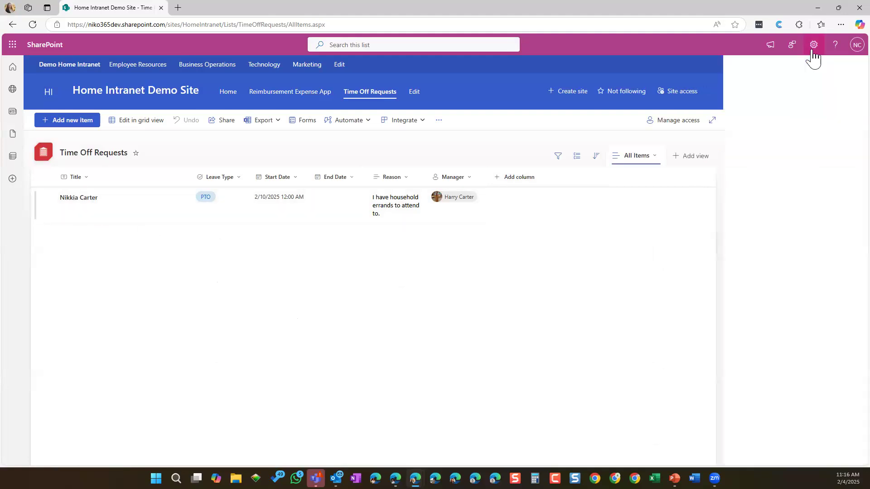
click(746, 132)
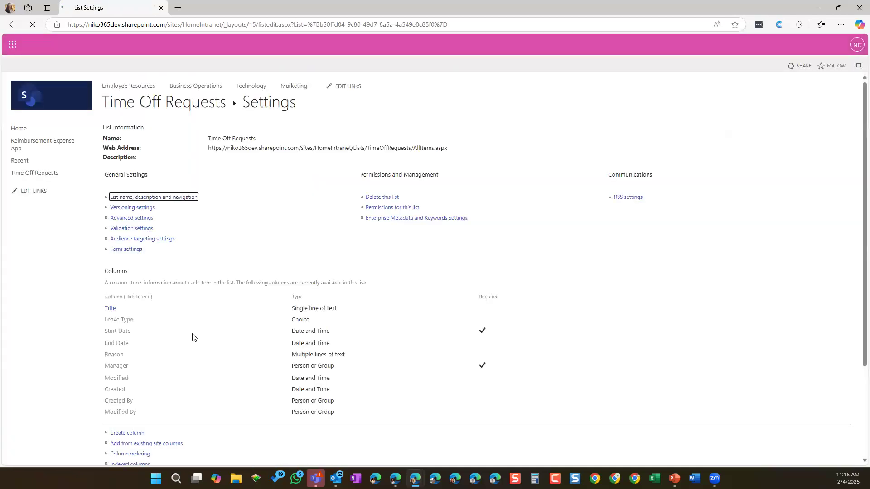
scroll(191, 337, down, 1)
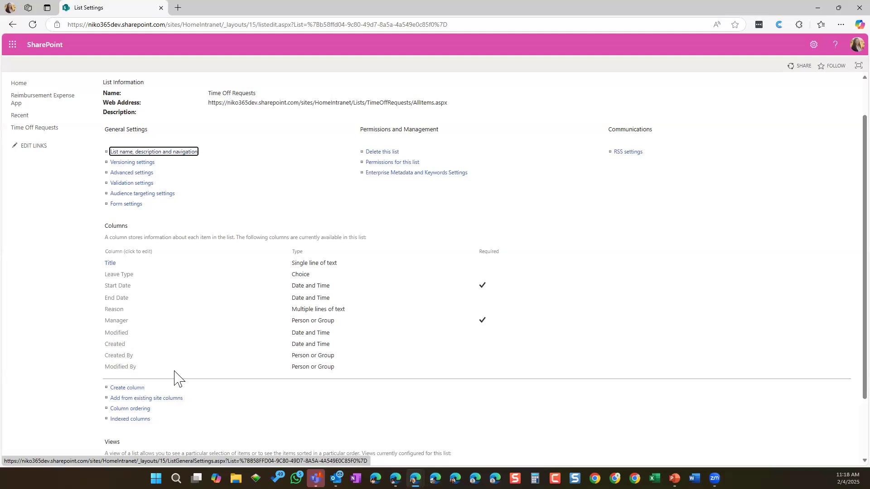
scroll(232, 215, up, 1)
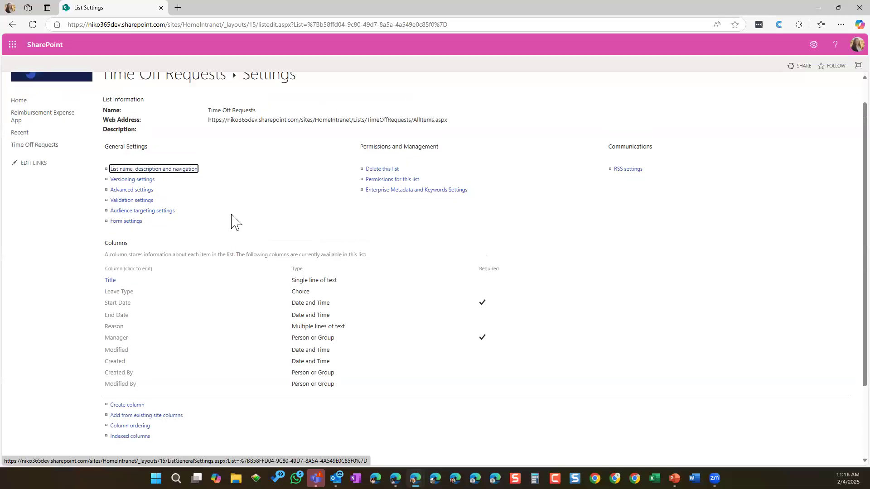
scroll(232, 218, up, 2)
click(191, 107)
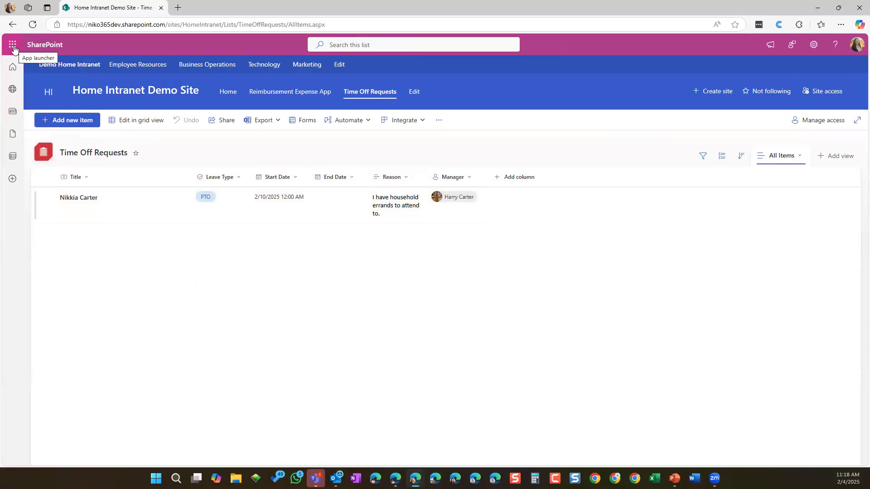
Look at the Power Apps integration options available for the Time Off Requests list
click(425, 120)
mouse_move(424, 138)
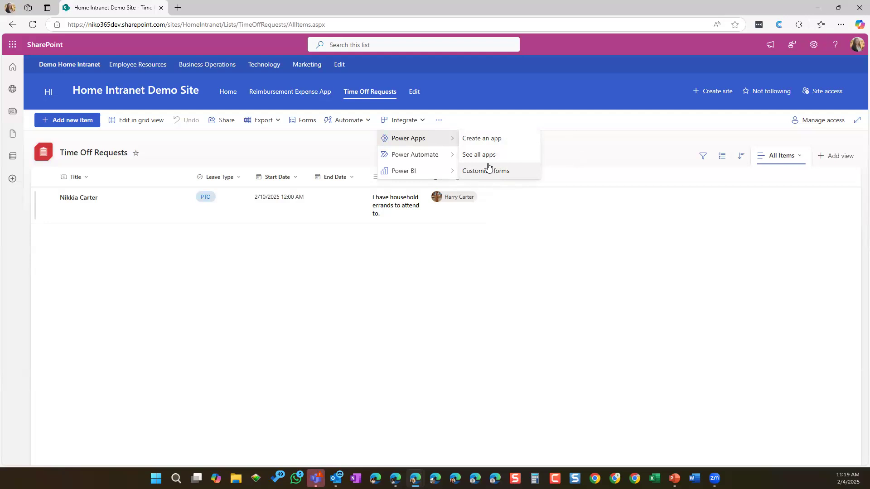
click(4, 49)
Switch to Power Apps and start creating a new app from a SharePoint list
click(10, 46)
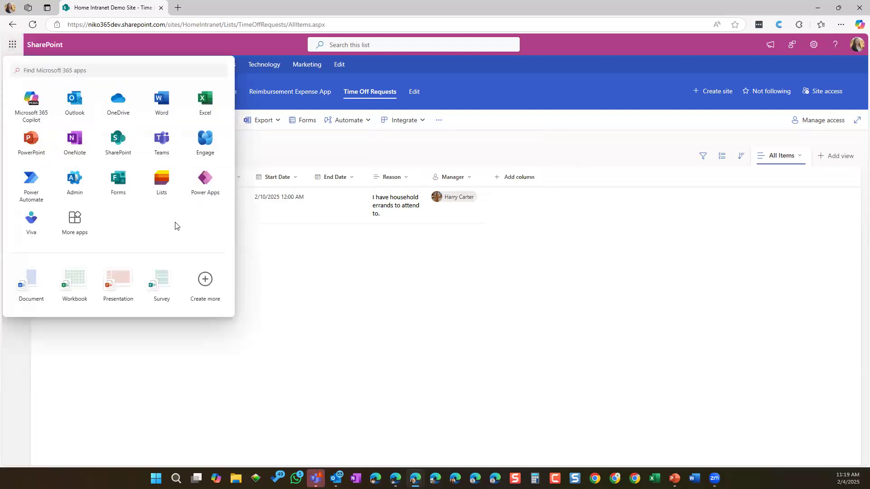
click(213, 196)
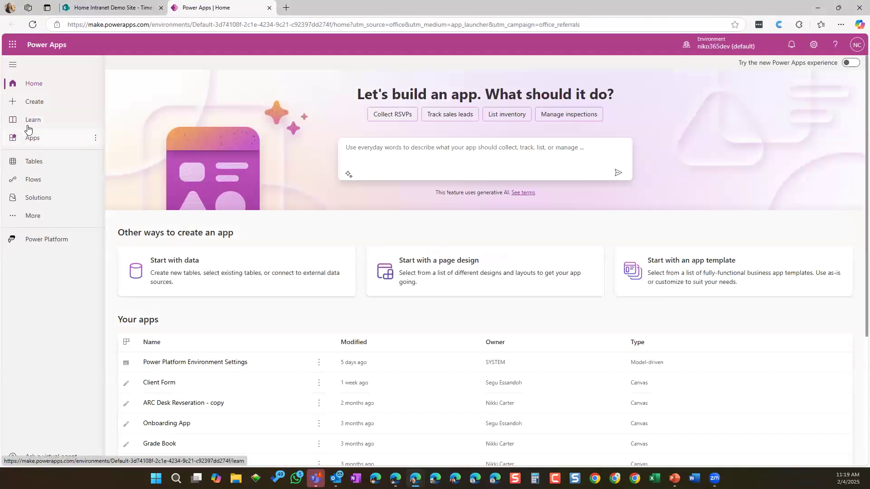
click(32, 102)
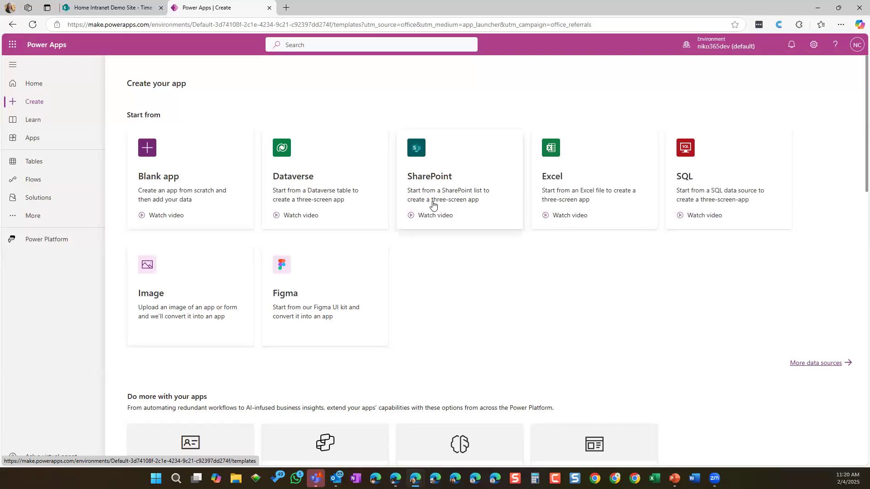
click(454, 207)
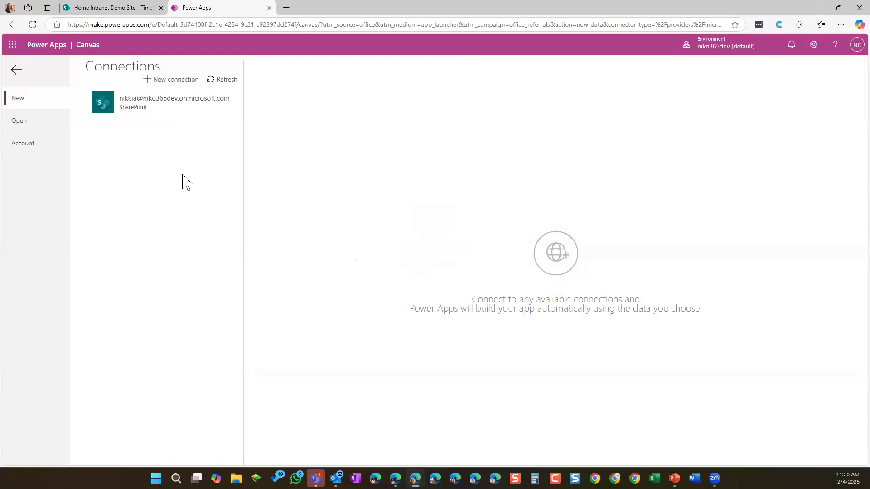
Use the existing SharePoint connection and choose Home Intranet Demo Site as the new app's source site
click(169, 112)
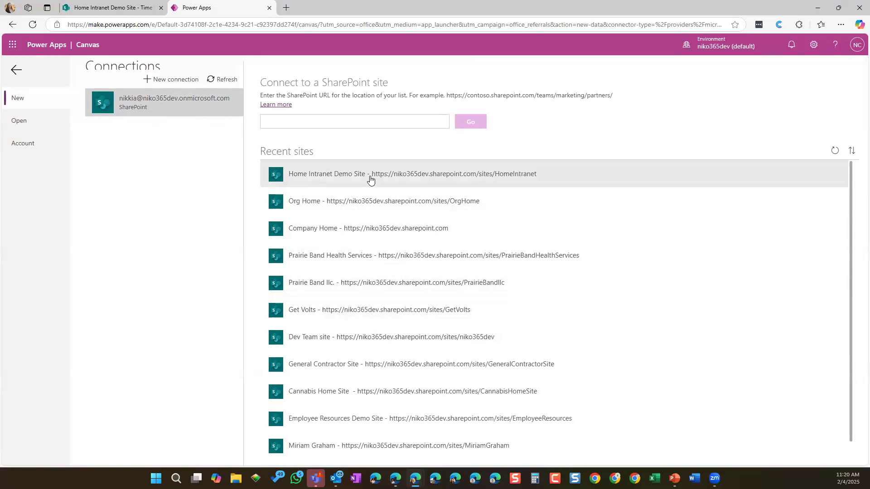
click(114, 9)
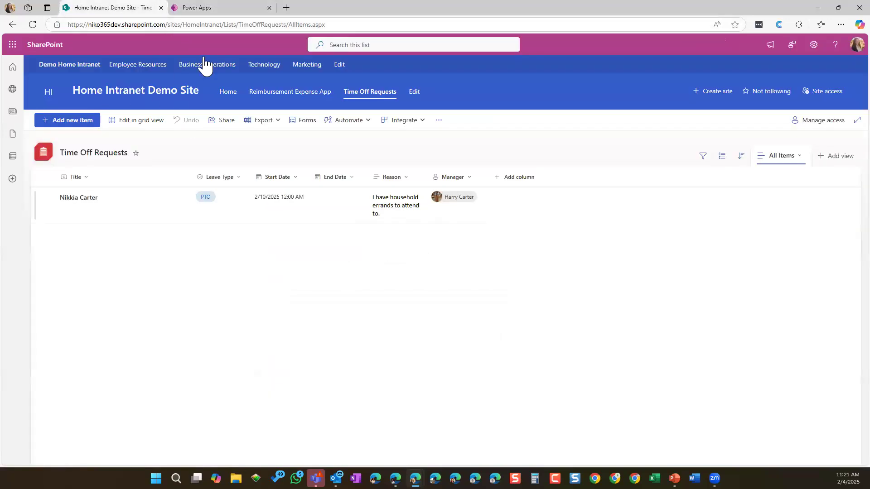
click(213, 8)
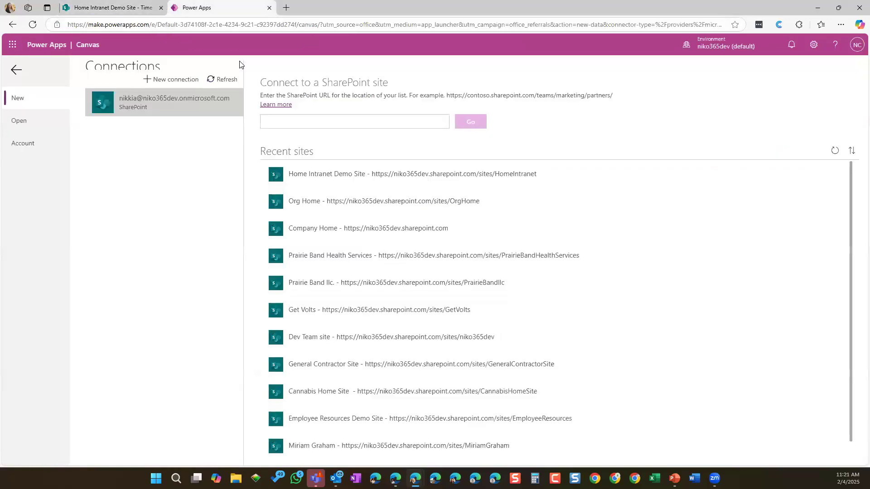
click(366, 184)
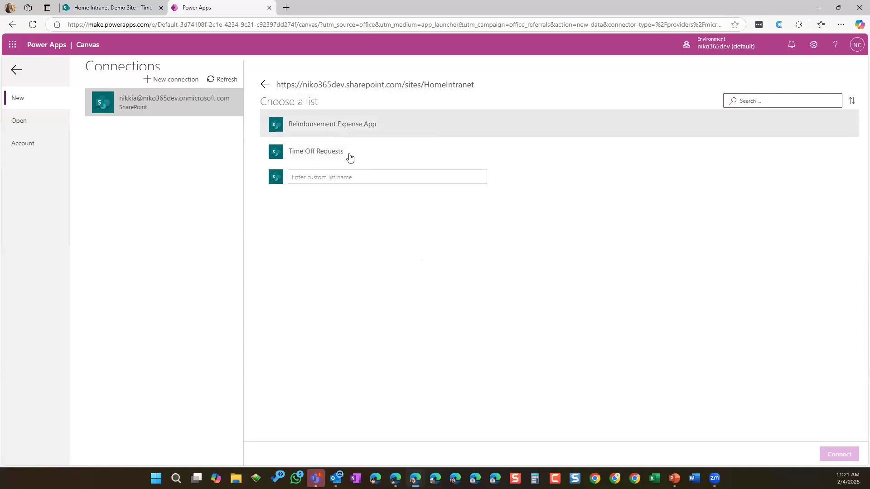
Select the Time Off Requests list and connect to it to generate the app in Power Apps Studio
click(326, 160)
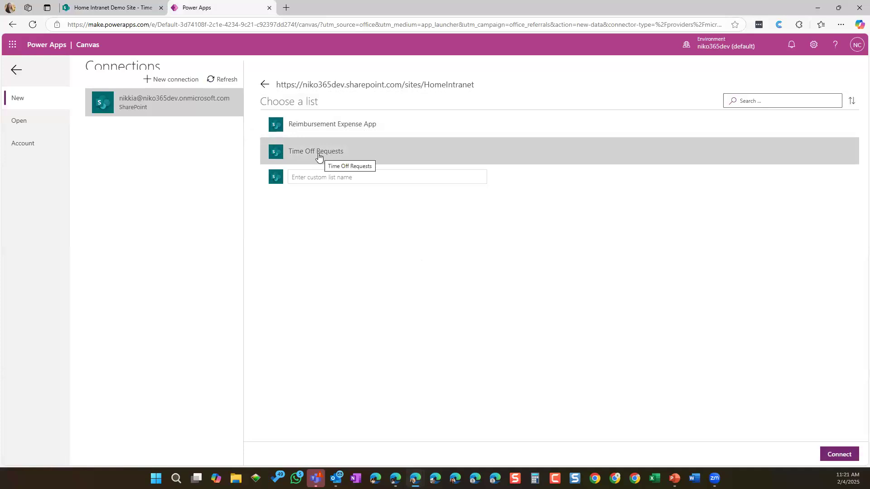
click(318, 156)
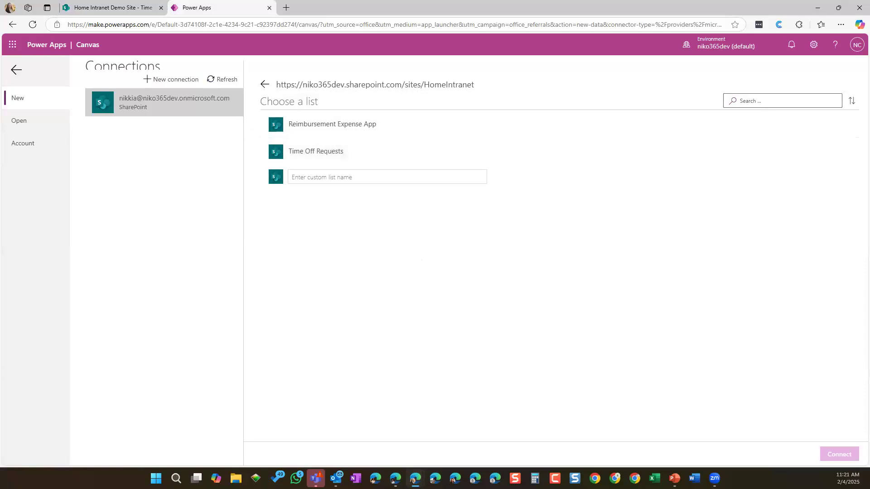
click(329, 161)
click(834, 456)
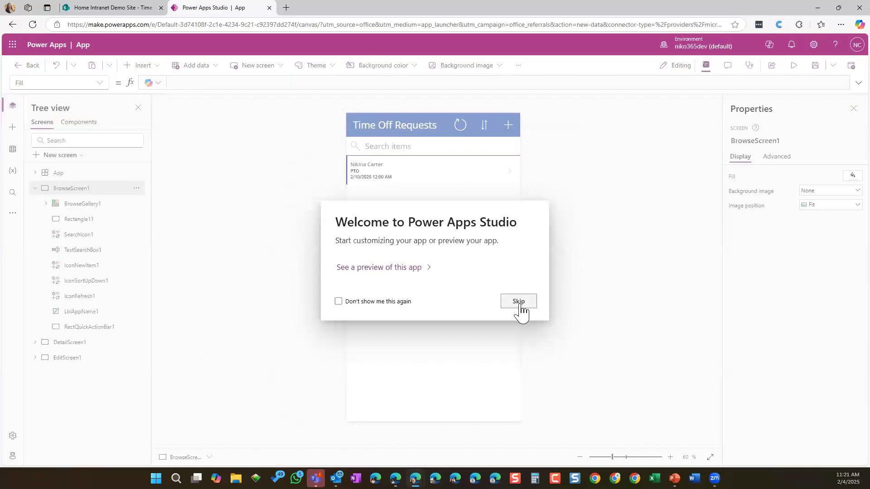
Dismiss the welcome message and expand DetailScreen1 and EditScreen1 to examine the controls on each generated screen
click(519, 302)
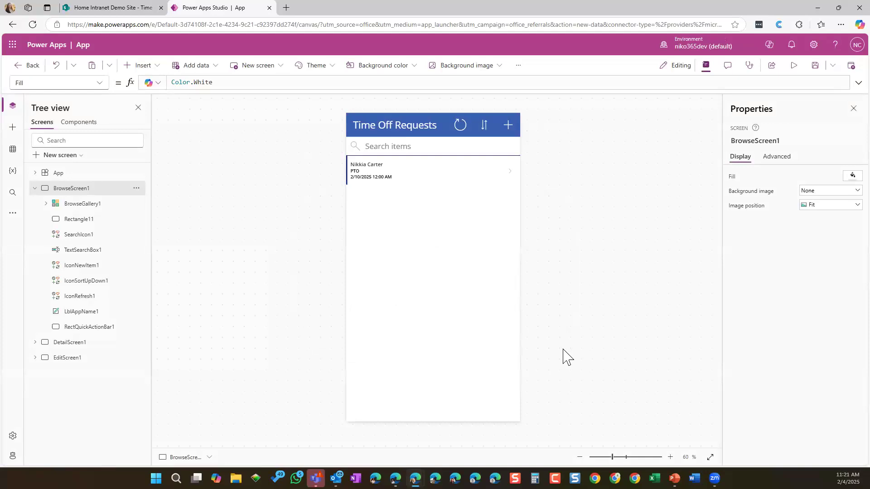
click(36, 344)
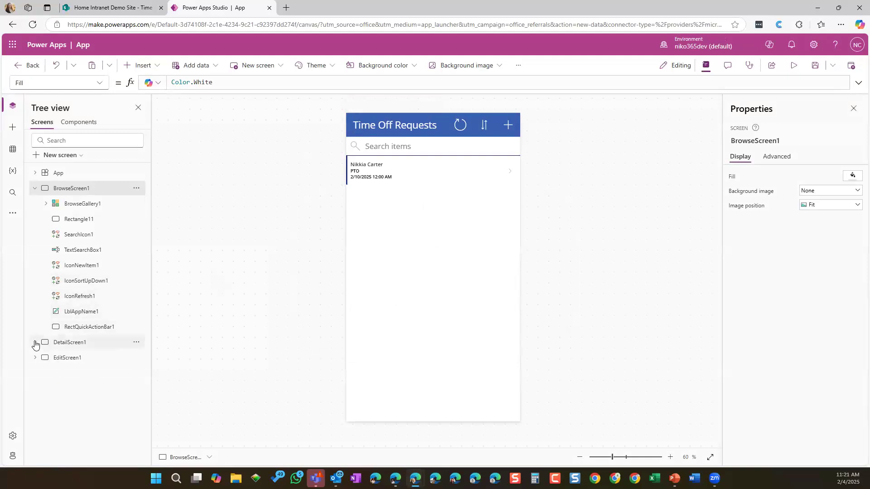
click(33, 451)
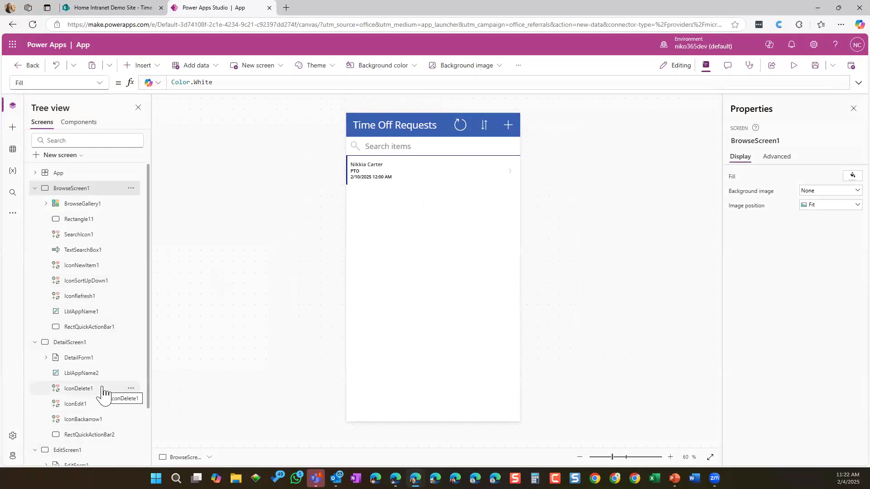
scroll(104, 355, down, 3)
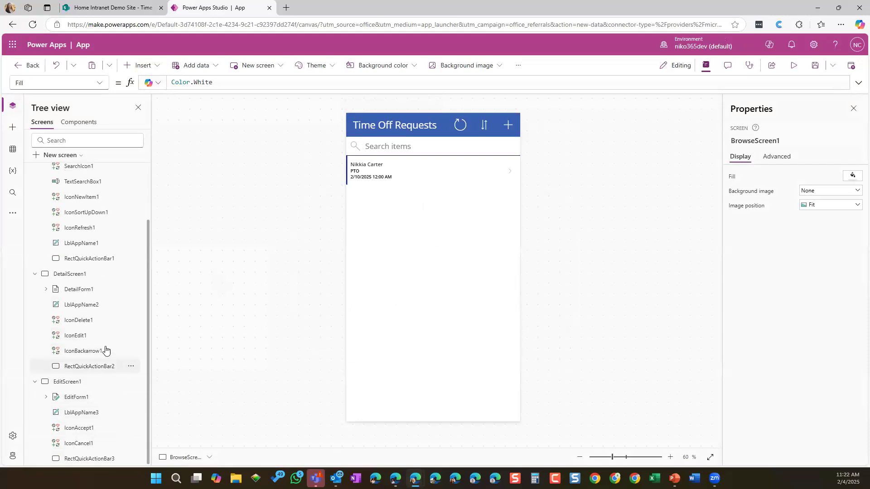
scroll(107, 351, up, 2)
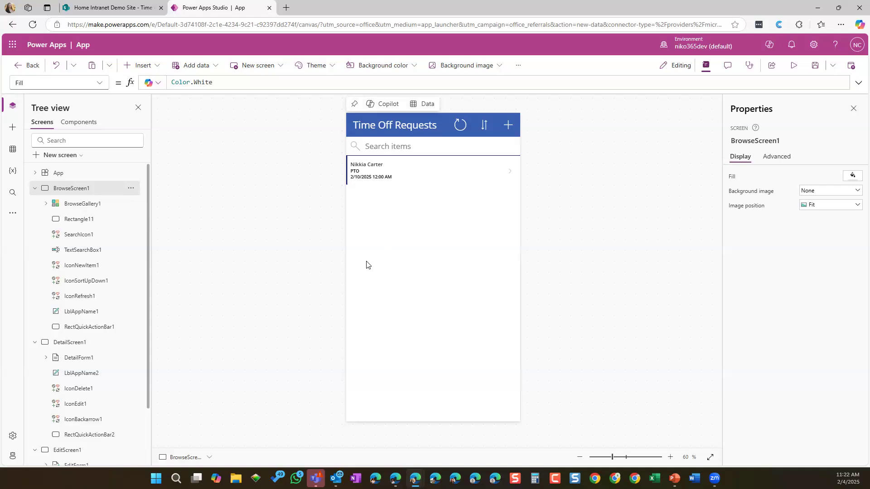
View DetailScreen1 and EditScreen1, looking through the edit form's fields down to the attachments
click(65, 347)
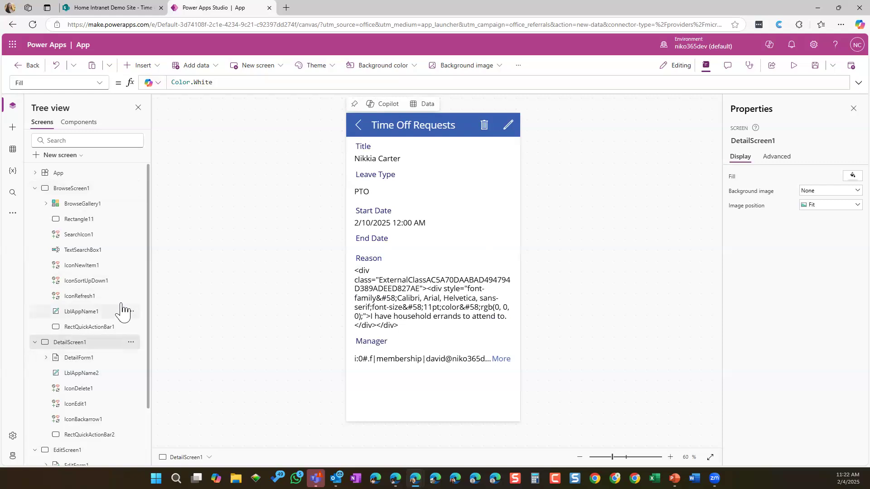
scroll(121, 313, down, 1)
scroll(121, 333, down, 1)
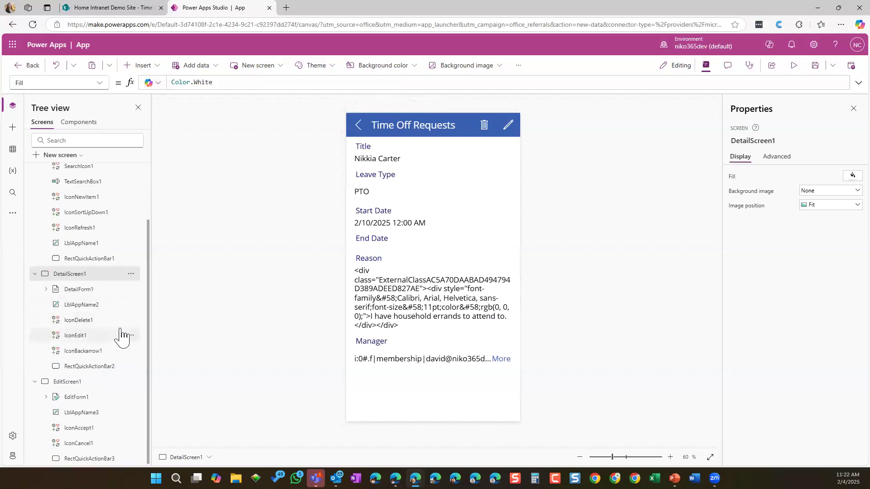
click(78, 385)
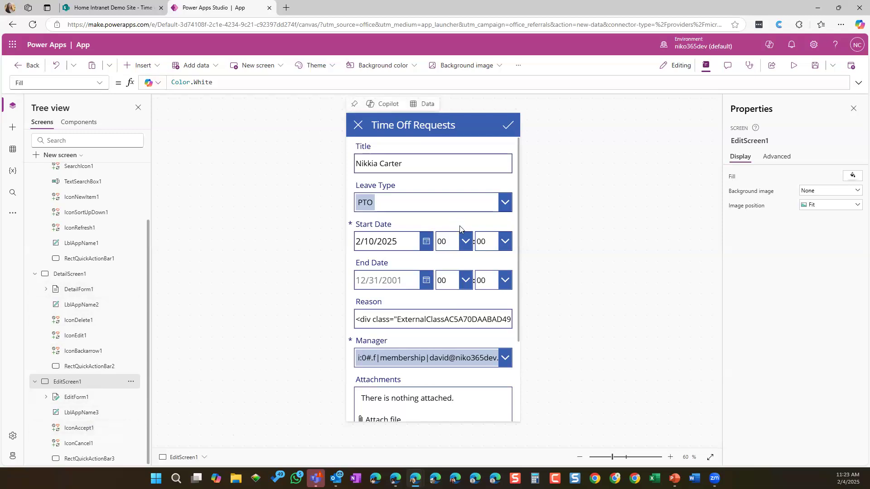
scroll(460, 229, down, 3)
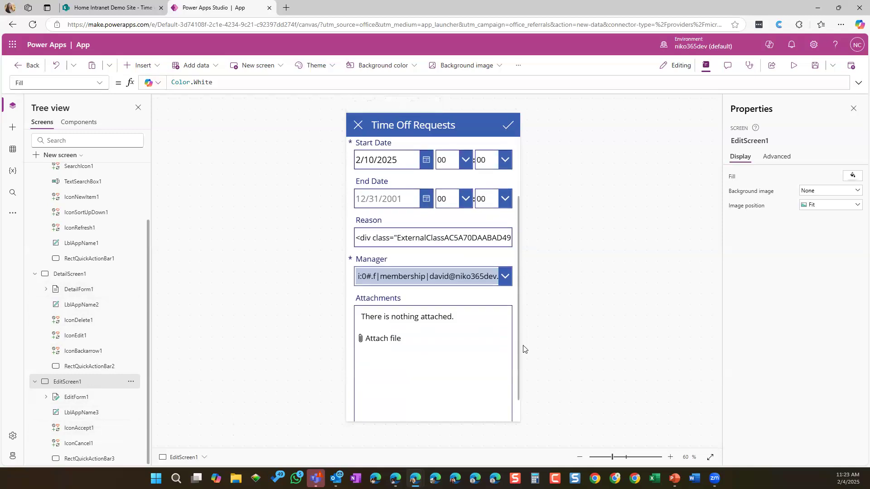
scroll(512, 364, up, 3)
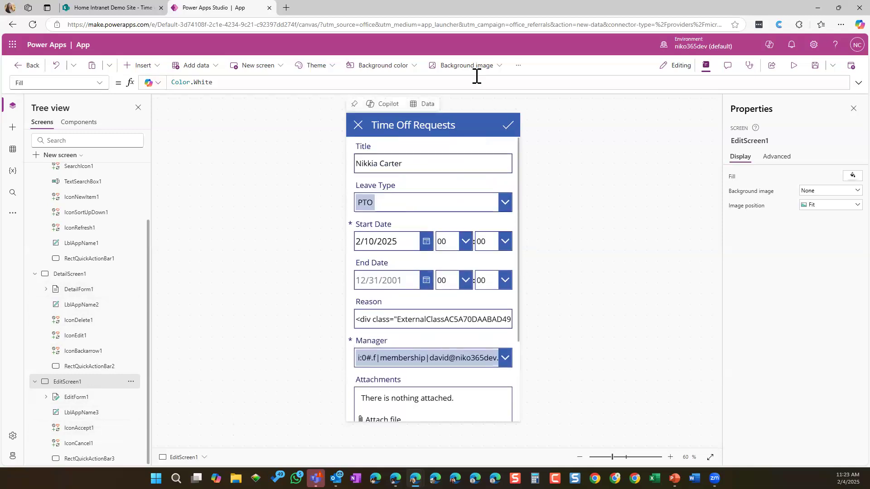
Change the app's display orientation to Landscape and apply it to all screens
click(518, 65)
click(538, 91)
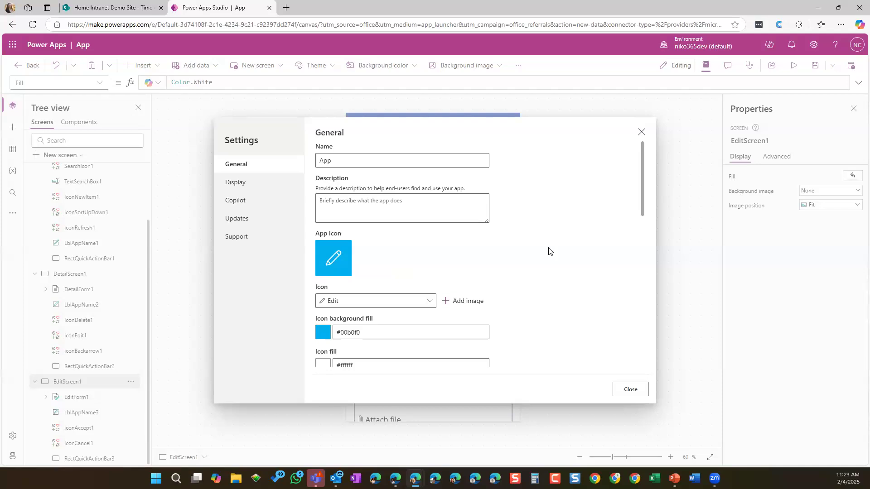
click(260, 190)
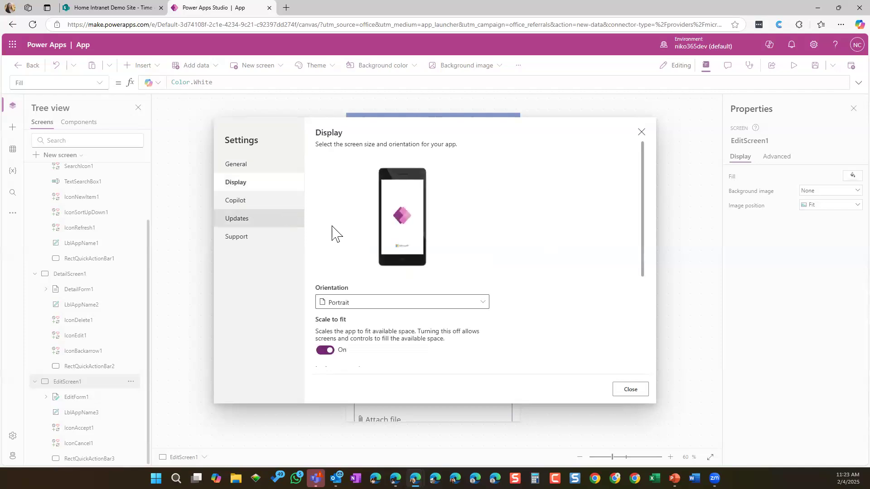
scroll(458, 286, down, 2)
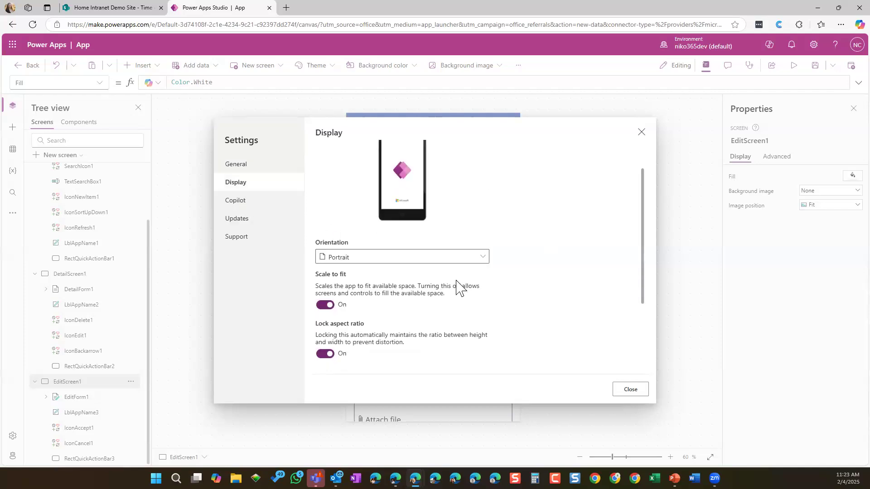
click(400, 259)
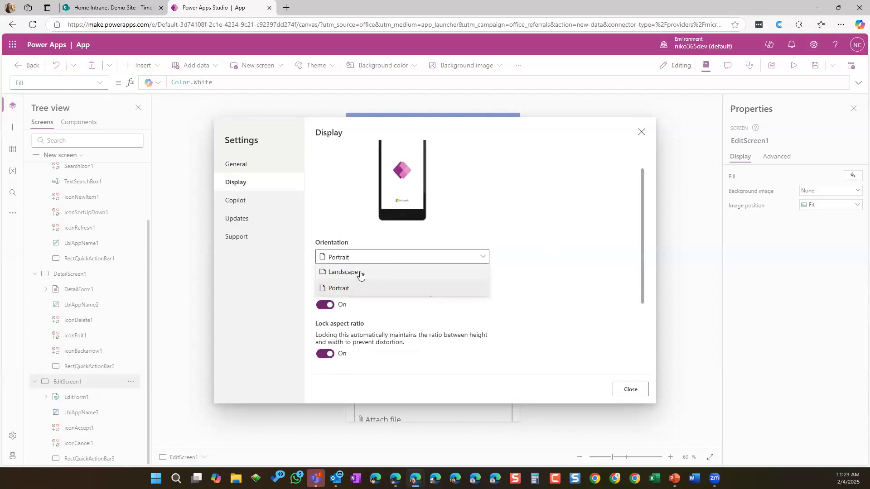
click(472, 271)
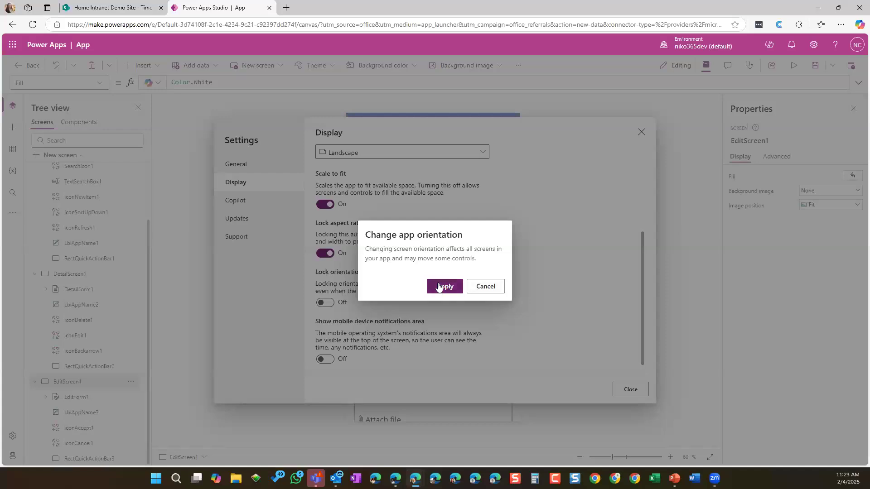
click(500, 291)
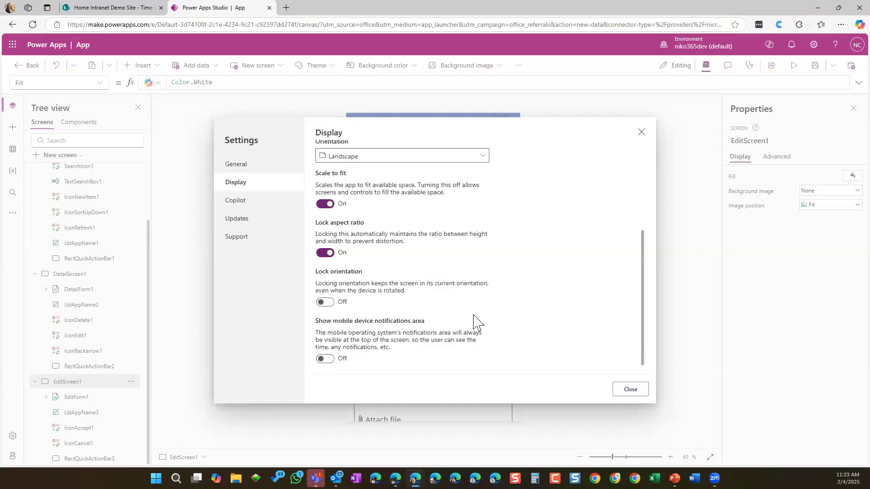
scroll(476, 322, up, 3)
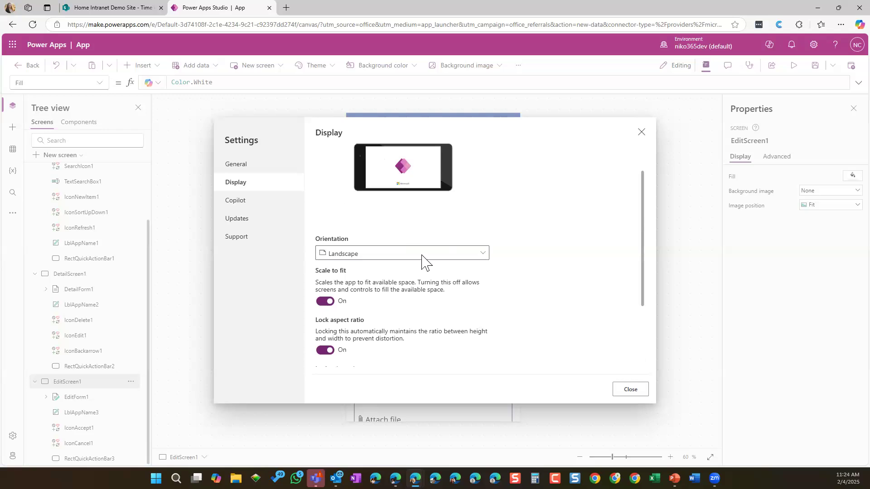
scroll(459, 290, down, 3)
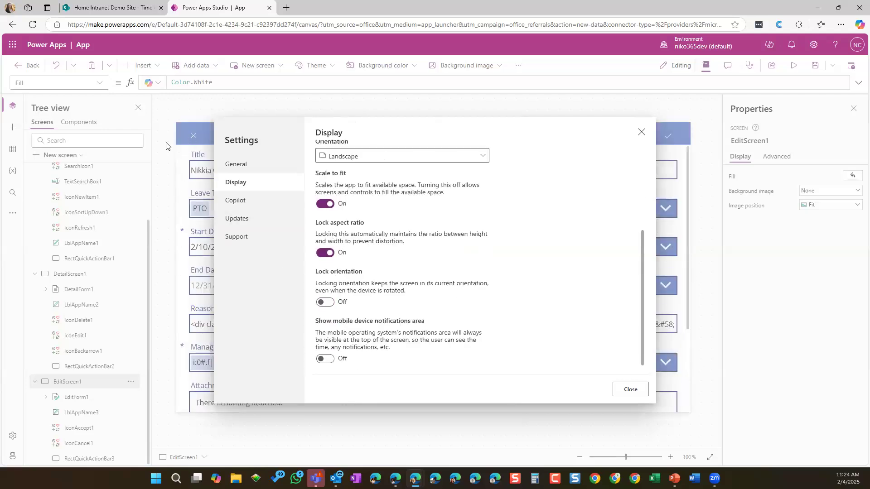
Rename the app as Leave Request App in its general settings
click(251, 166)
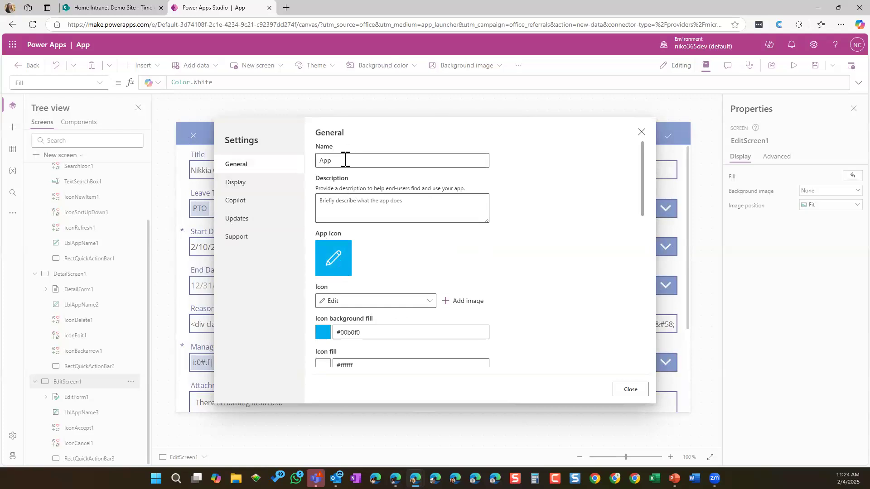
click(322, 161)
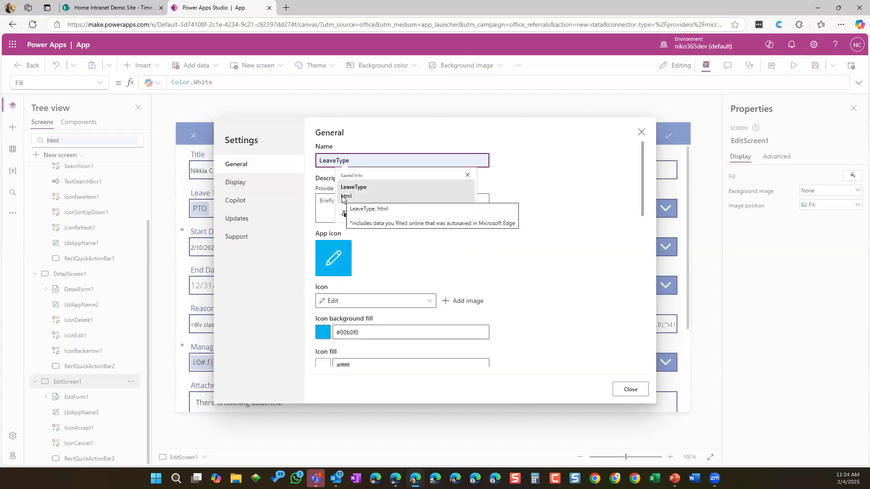
key(Escape)
key(BackSpace)
text(Leave Re)
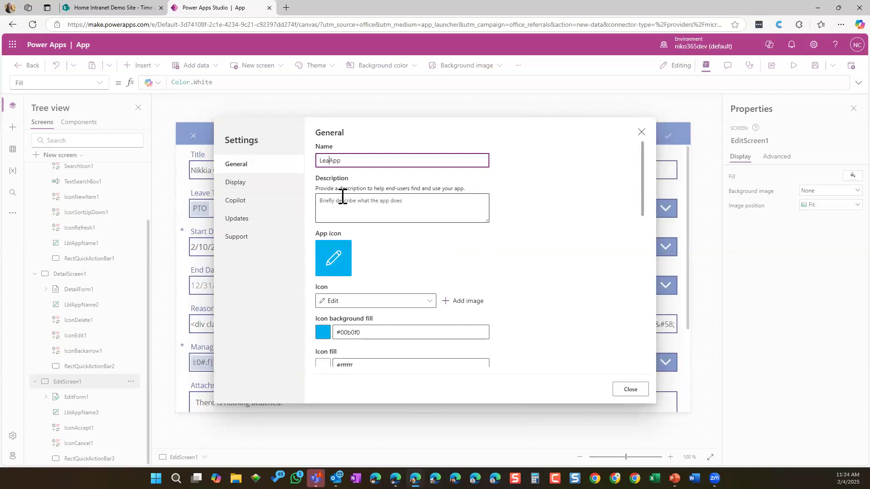
text(quest)
Enter "App for submitting your leave." as the app's description
click(318, 208)
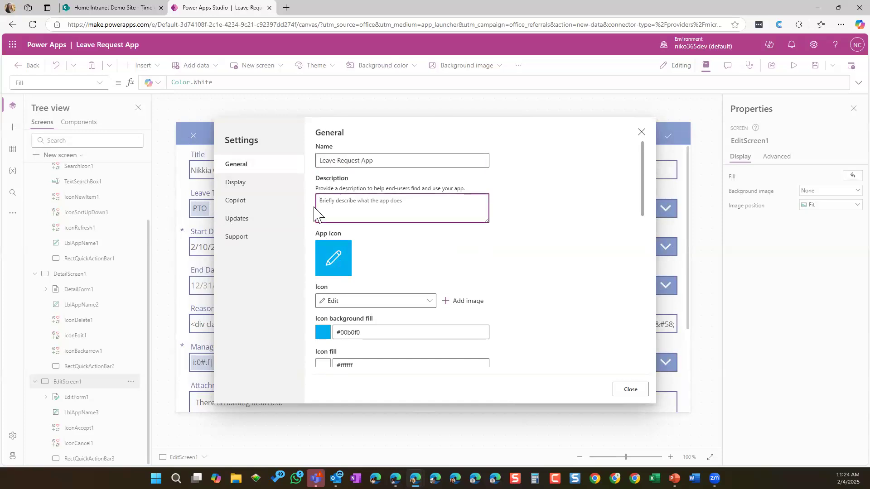
text(App for submitting your )
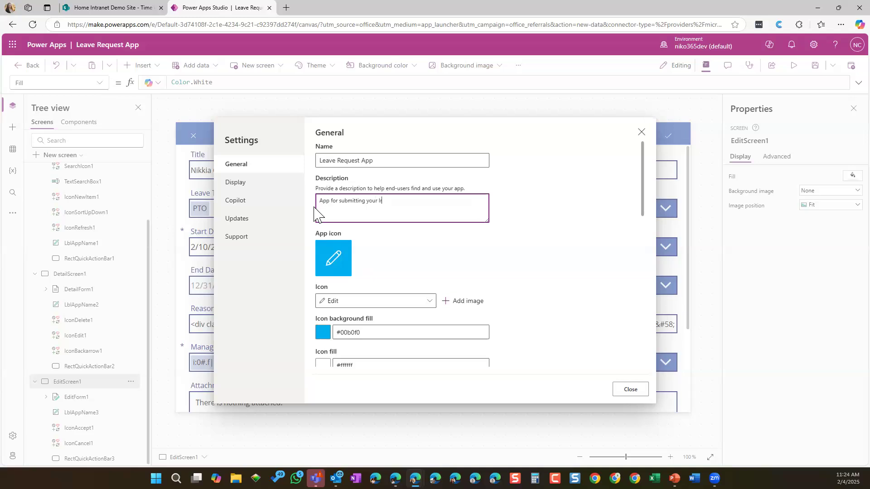
text(leave .)
click(336, 260)
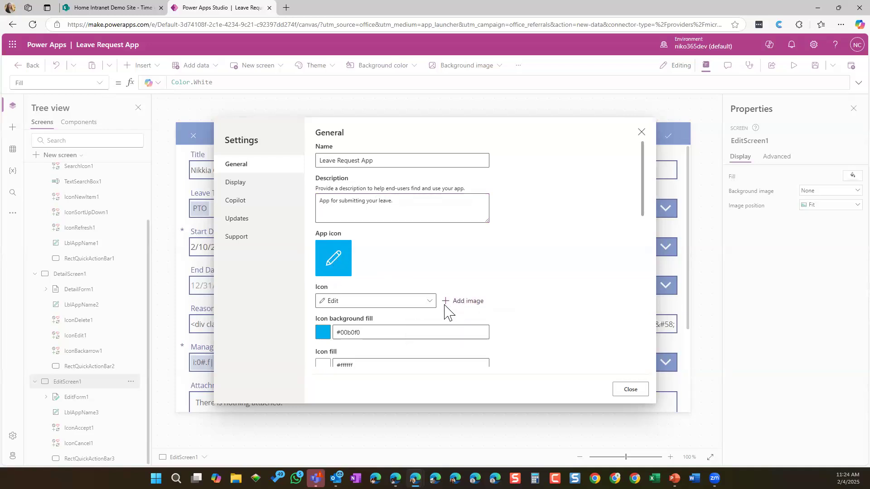
click(484, 299)
click(482, 297)
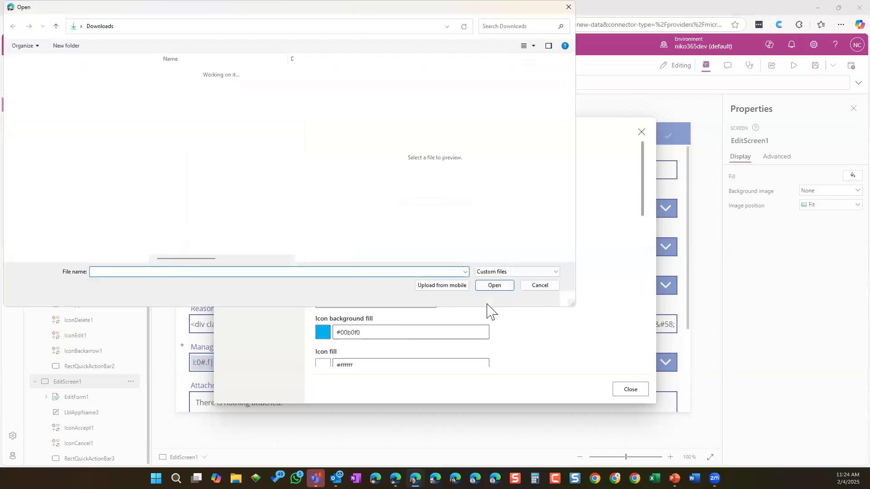
click(540, 287)
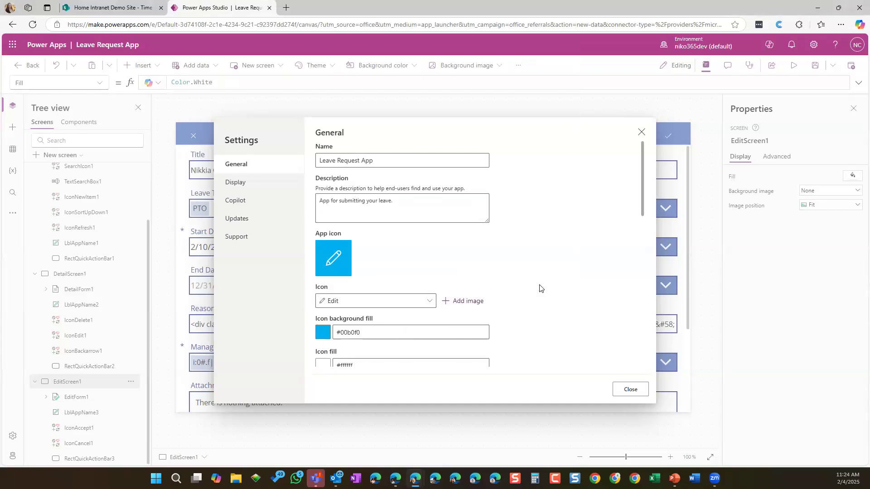
Set the app icon to the built-in Home icon and close the app settings
click(428, 302)
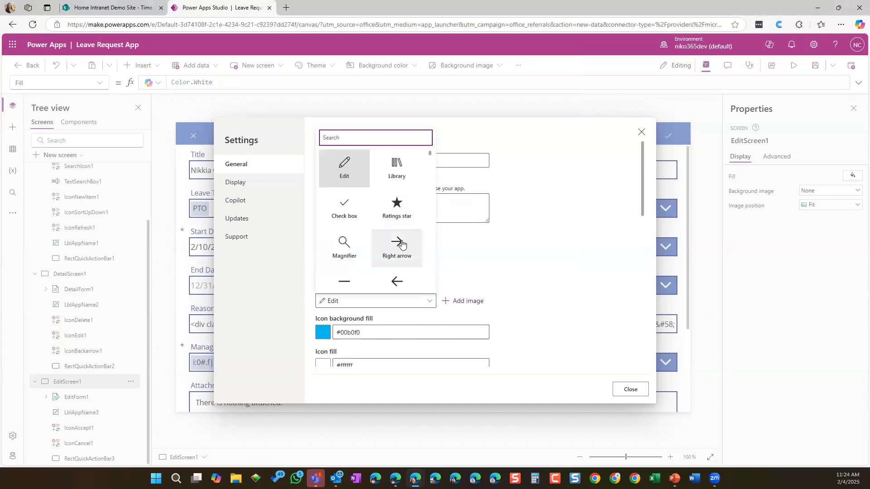
scroll(402, 245, down, 8)
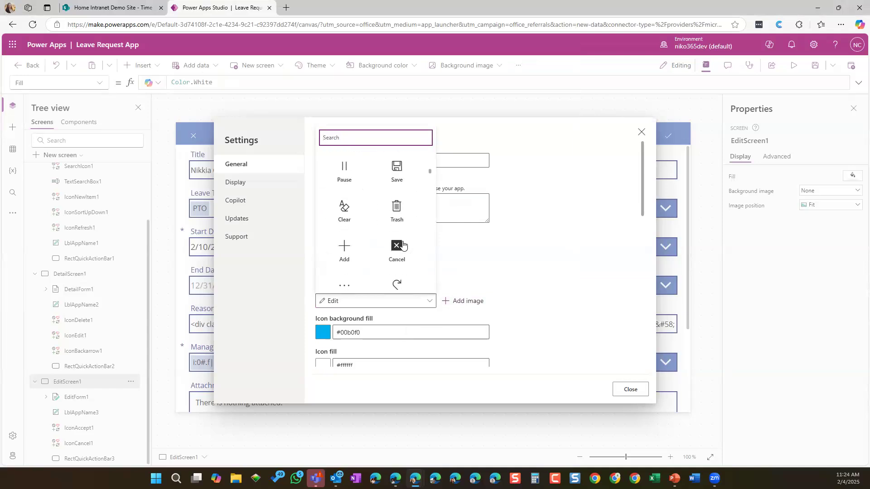
scroll(402, 245, down, 1)
scroll(403, 245, down, 3)
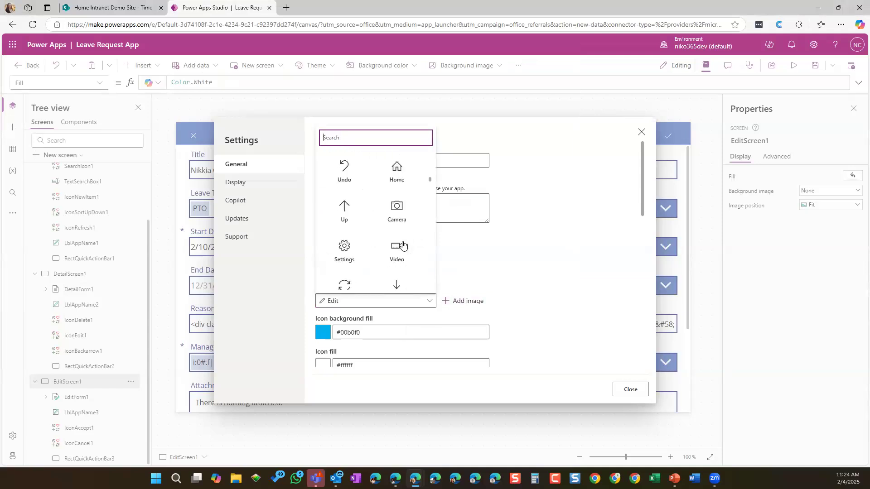
scroll(402, 243, up, 2)
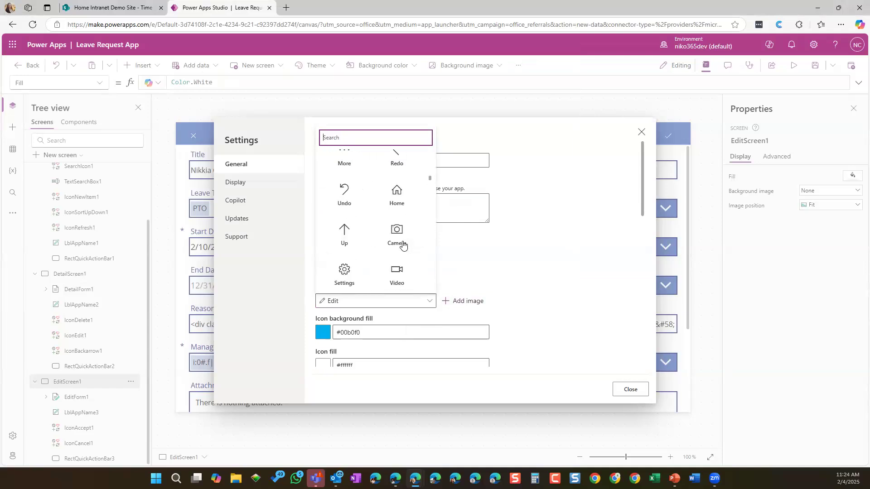
click(398, 202)
click(619, 391)
click(621, 391)
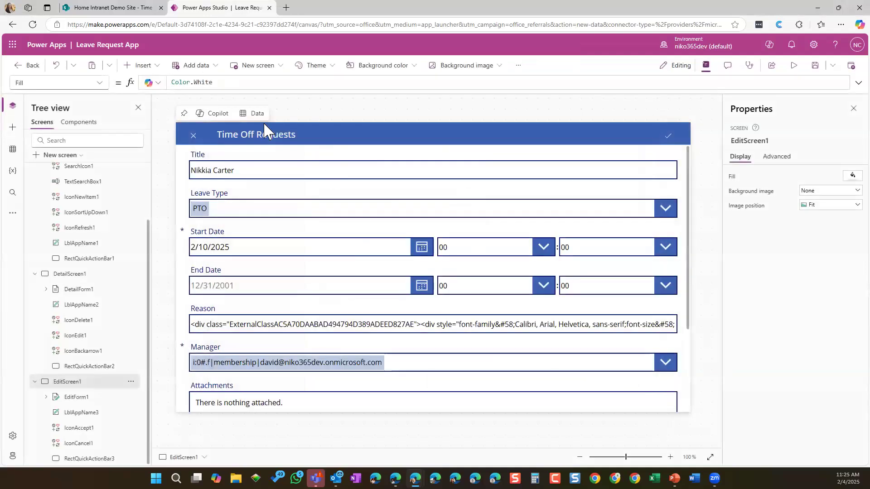
Review the app's general settings for icon and auto save, and look over the fields of the edit form
click(518, 66)
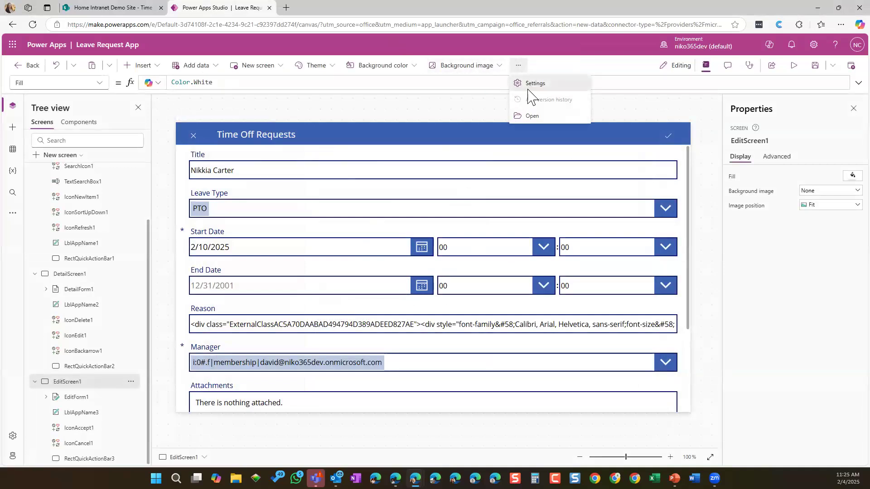
click(528, 89)
scroll(435, 290, down, 2)
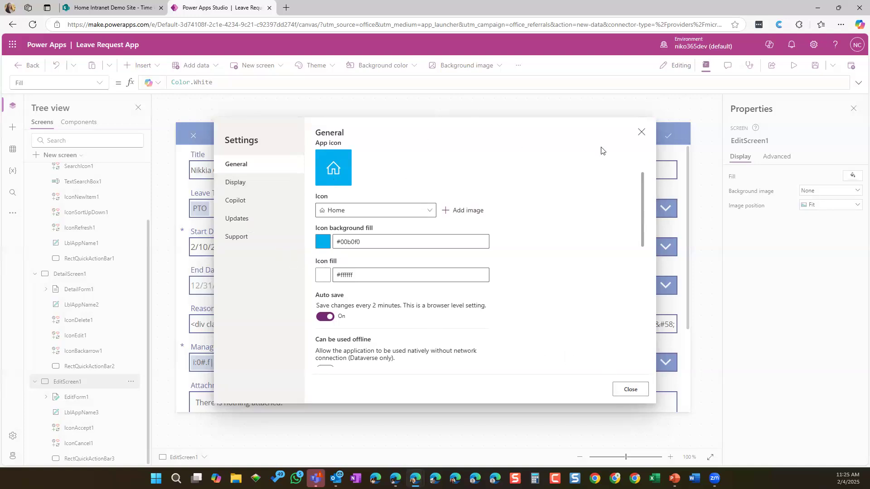
click(640, 133)
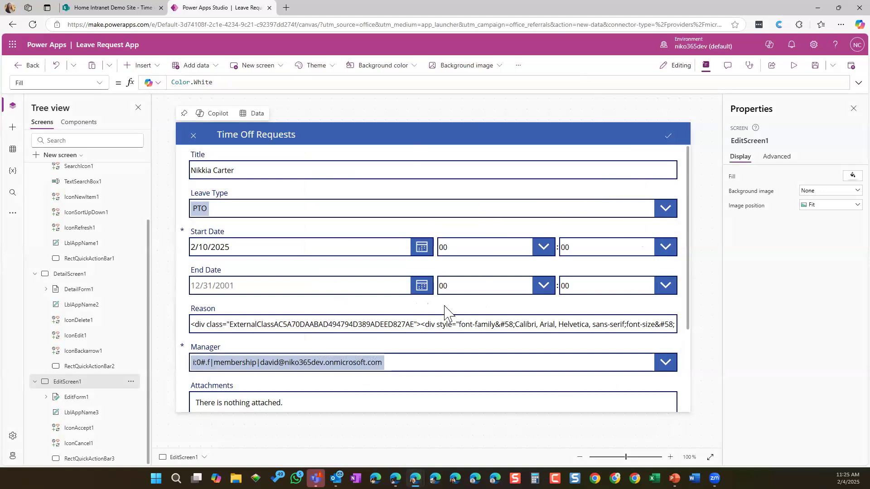
scroll(450, 312, down, 1)
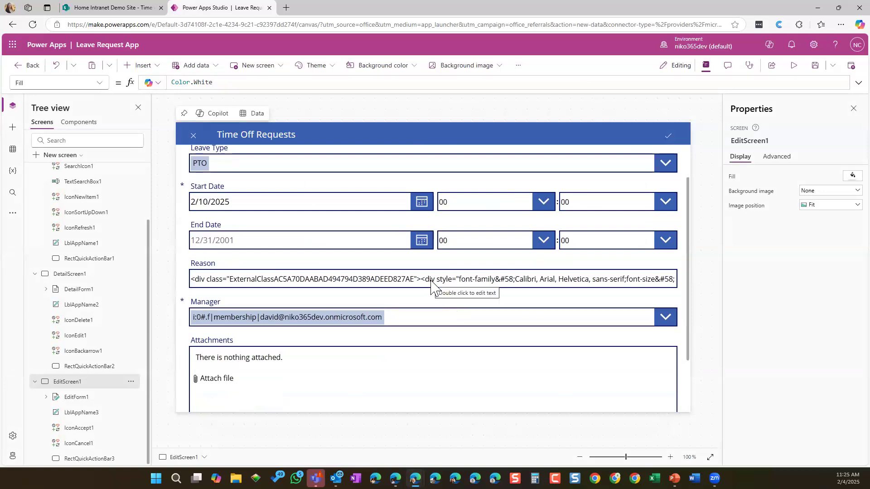
Preview the app to examine how the Reason field and the Manager choices are displayed, and return to the editor
click(253, 274)
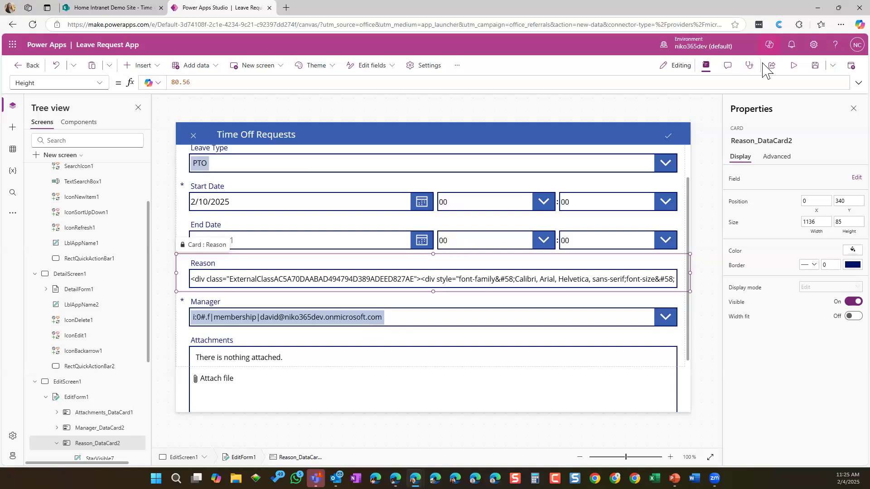
click(794, 66)
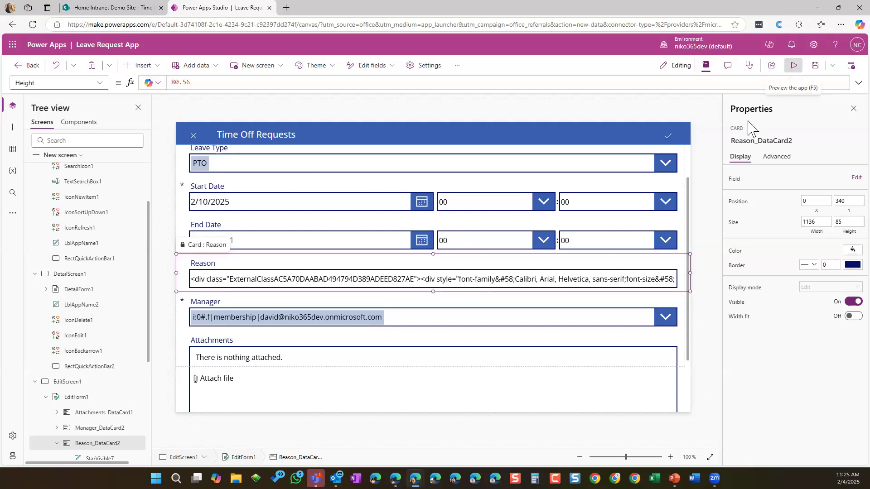
click(445, 277)
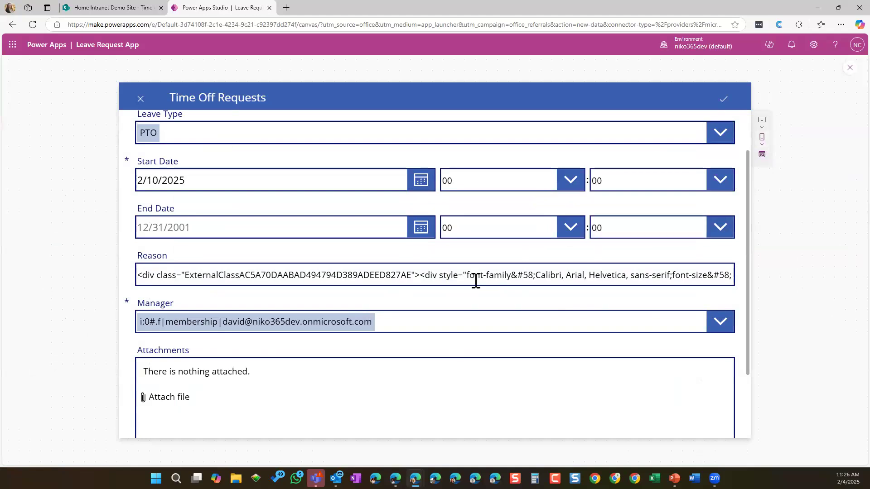
click(720, 321)
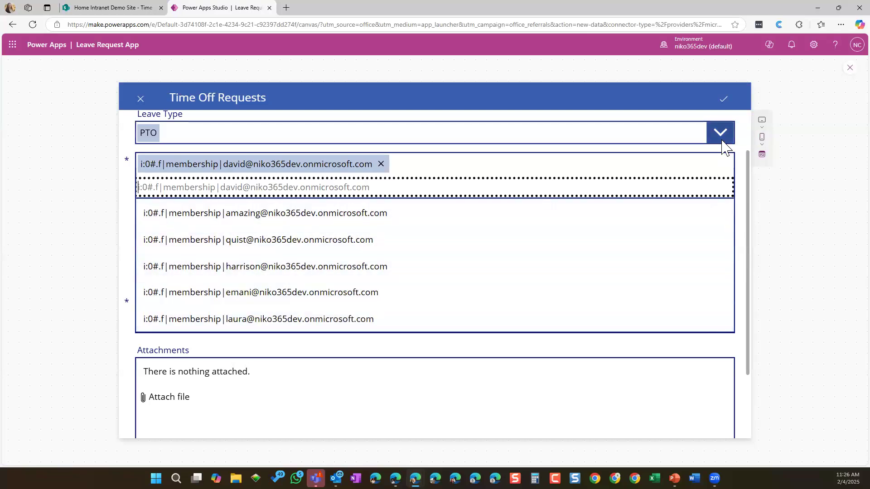
click(748, 147)
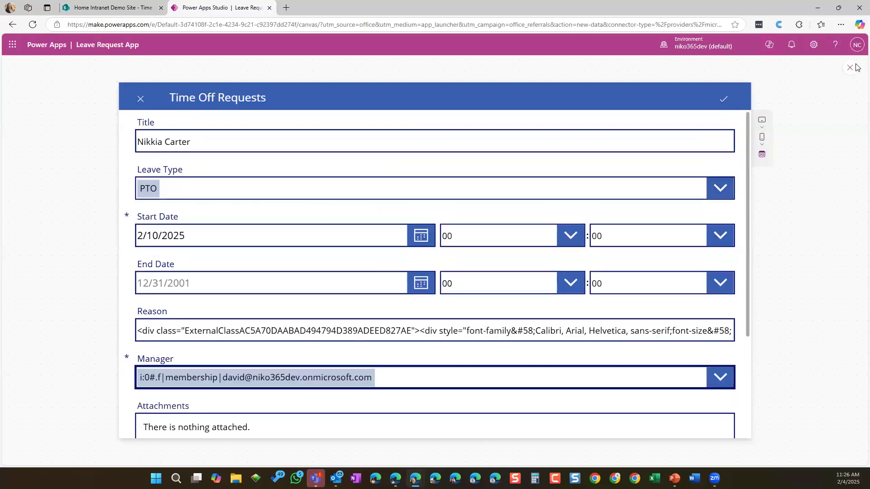
click(162, 331)
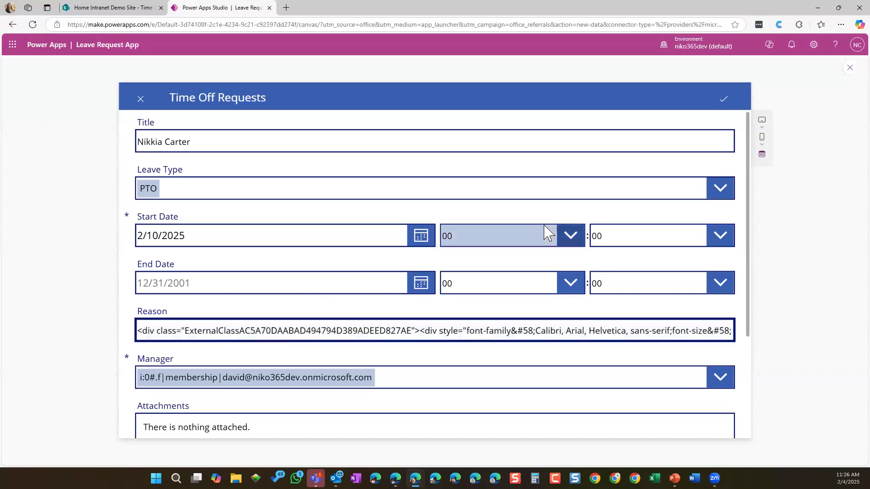
click(851, 70)
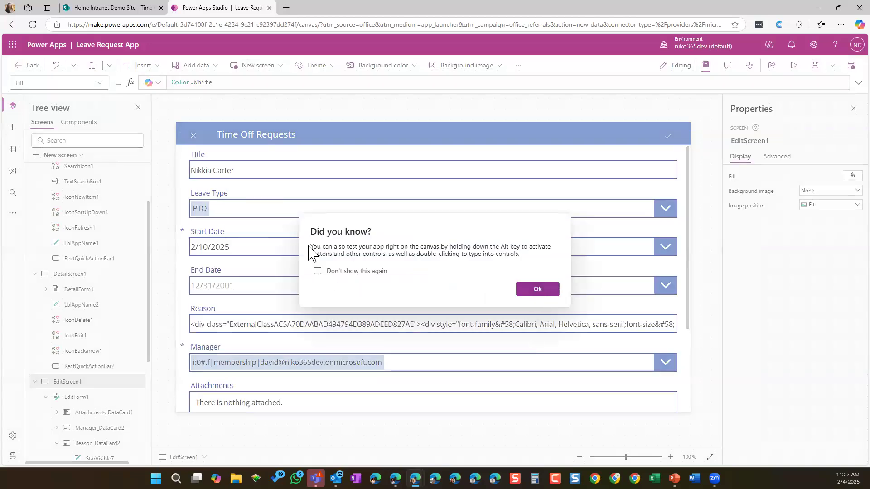
click(537, 290)
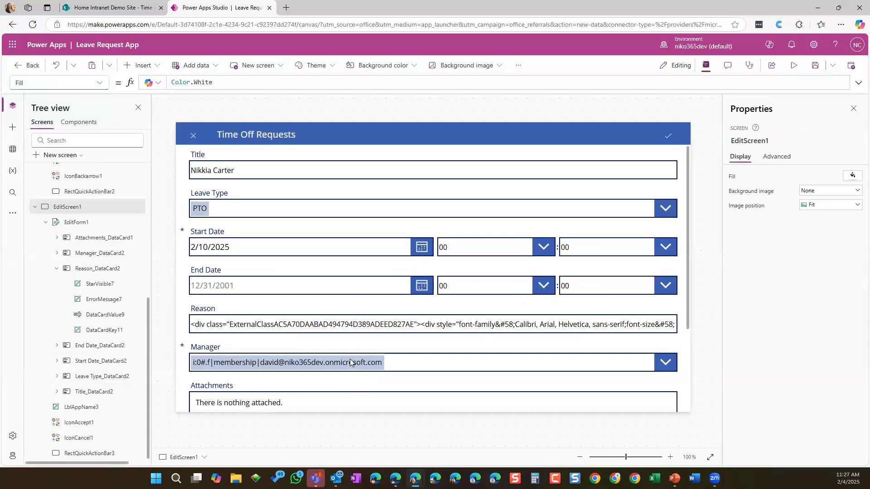
Change the control type of the edit form's Reason field to Edit rich text and select its card
scroll(350, 365, down, 3)
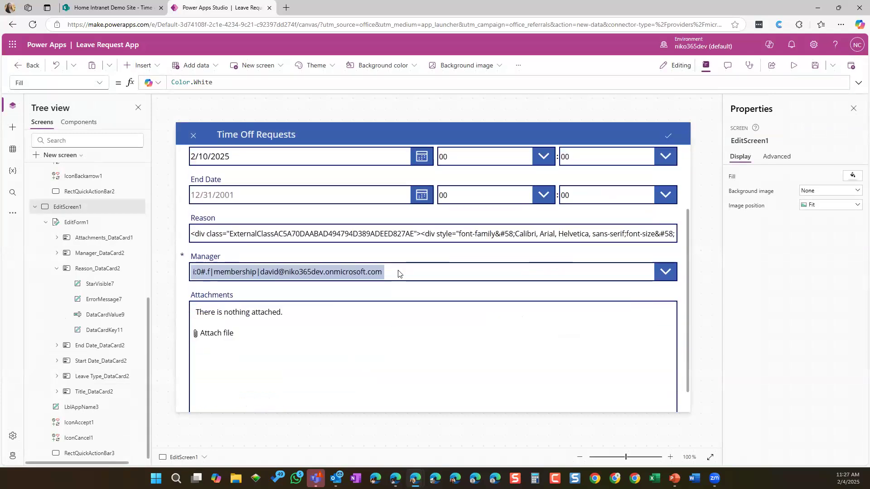
click(399, 274)
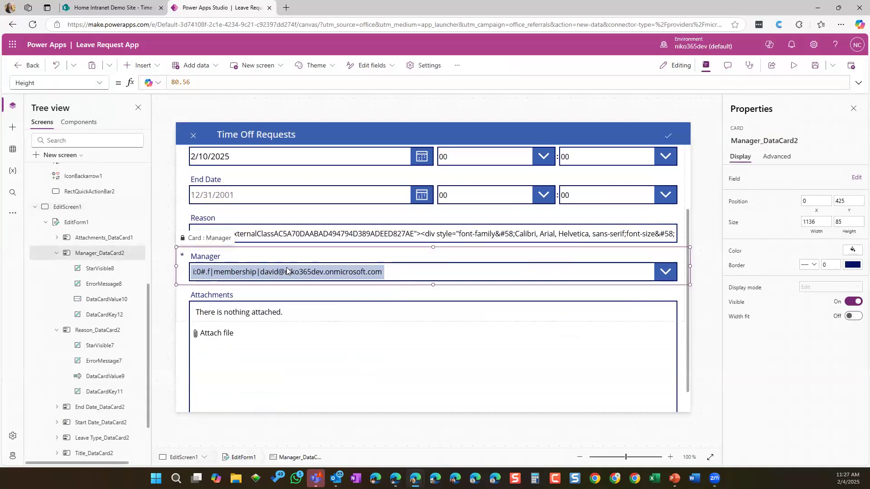
click(848, 180)
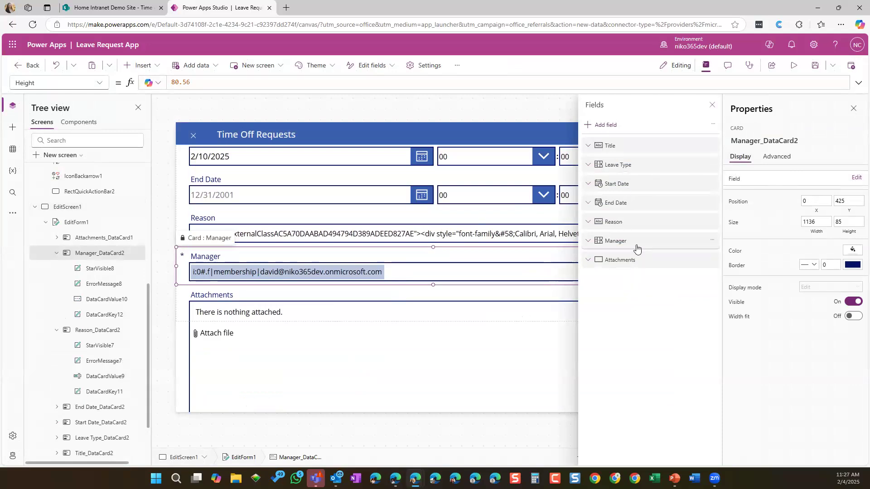
click(712, 222)
click(589, 223)
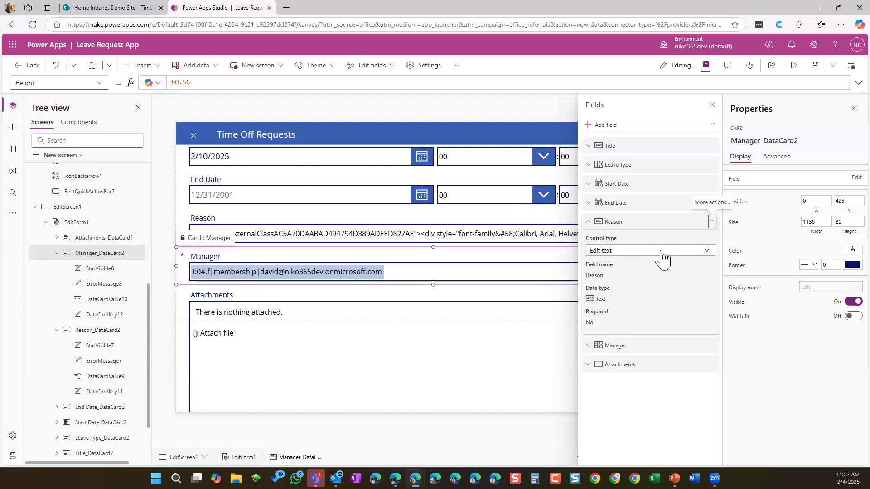
click(709, 253)
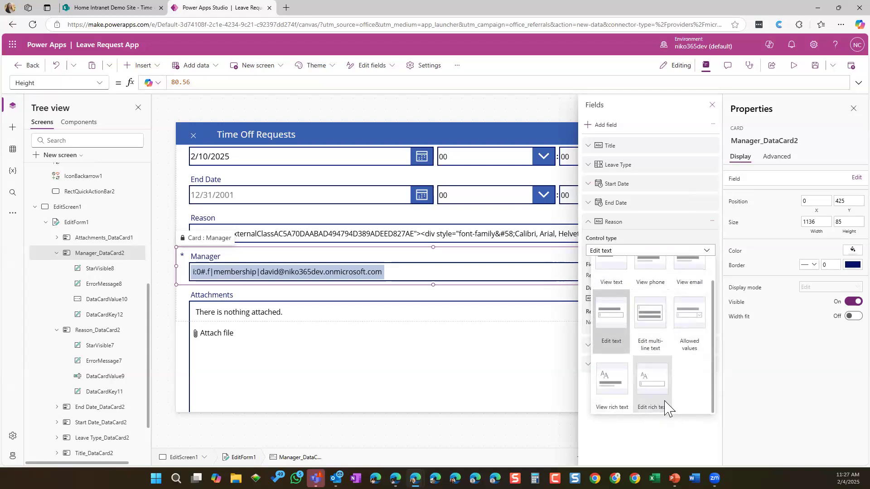
click(667, 408)
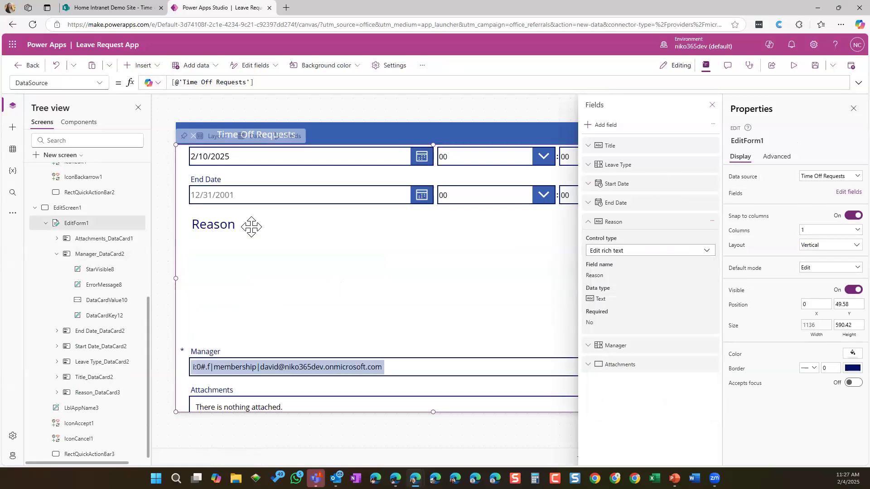
double_click(233, 271)
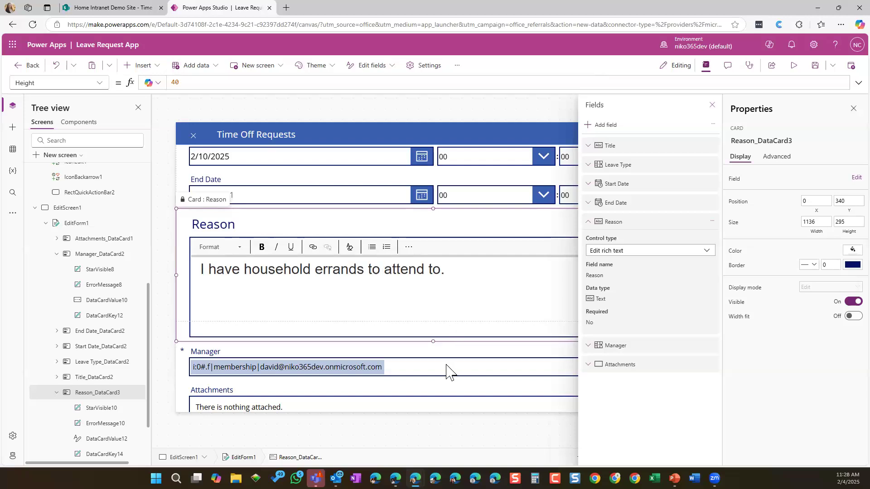
Check which control types are available for the edit form's Manager field, keeping Edit selection
click(589, 347)
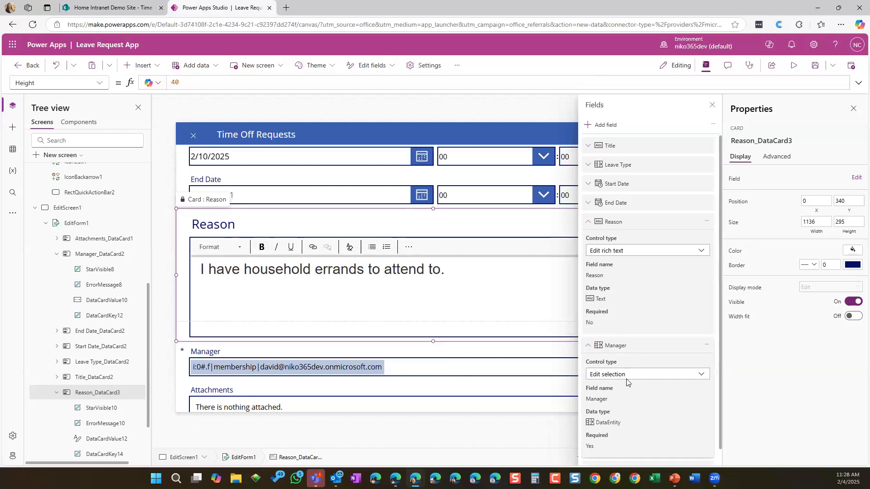
click(703, 376)
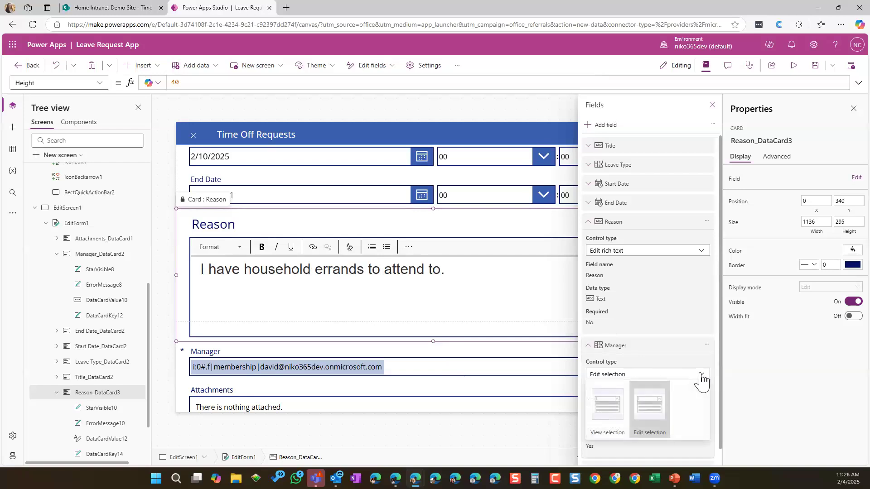
click(645, 428)
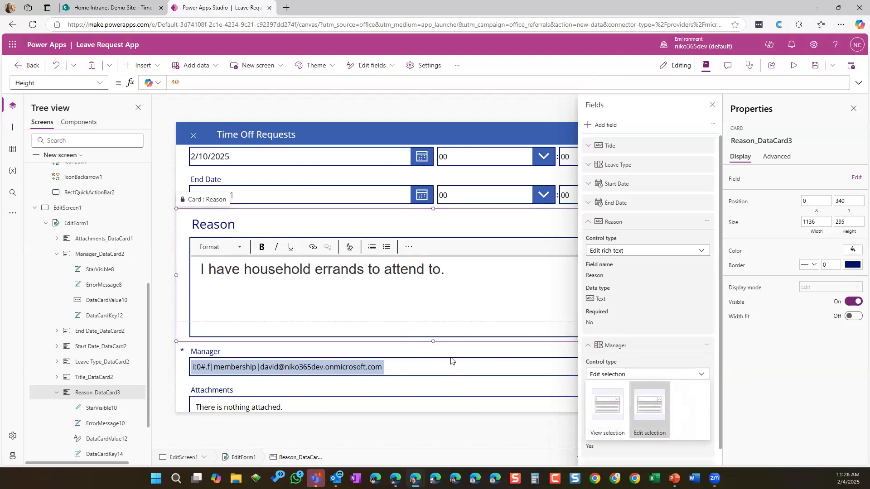
Select the combo box inside the Manager card and display its properties
click(398, 369)
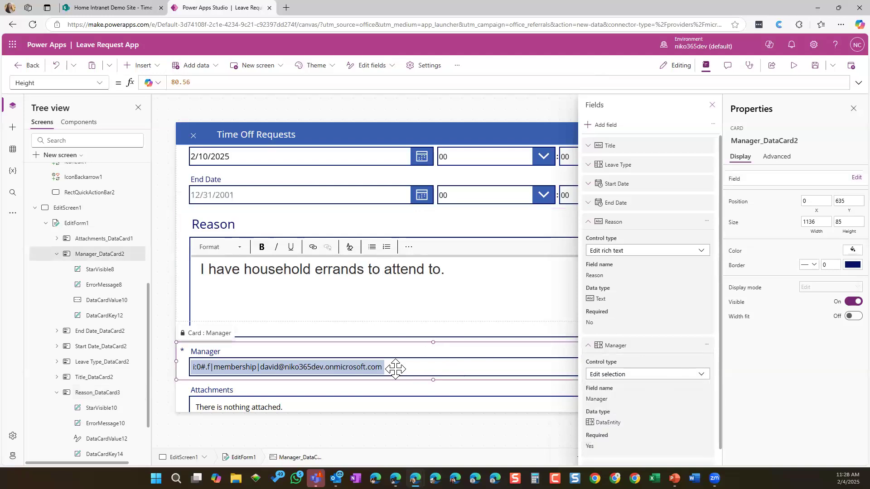
click(396, 369)
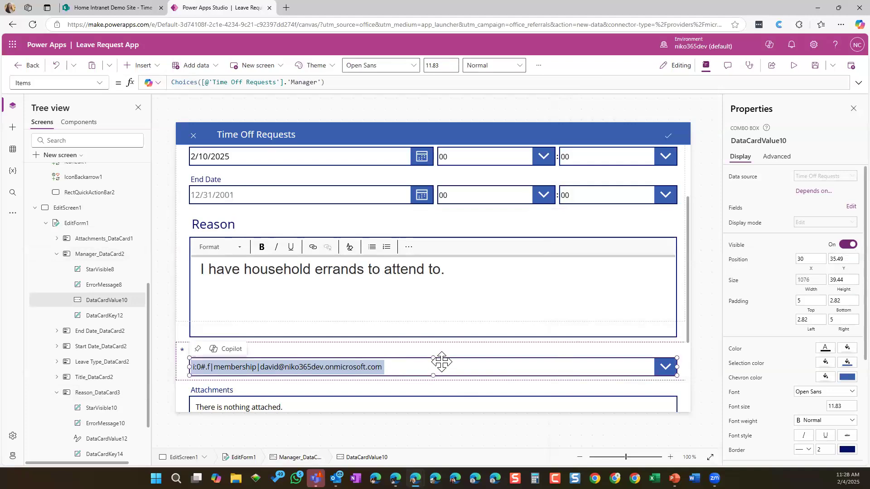
click(850, 207)
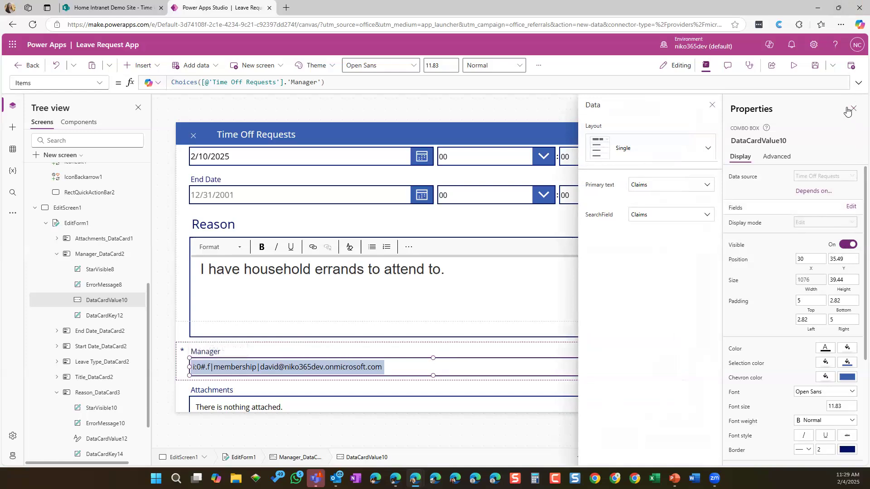
click(706, 65)
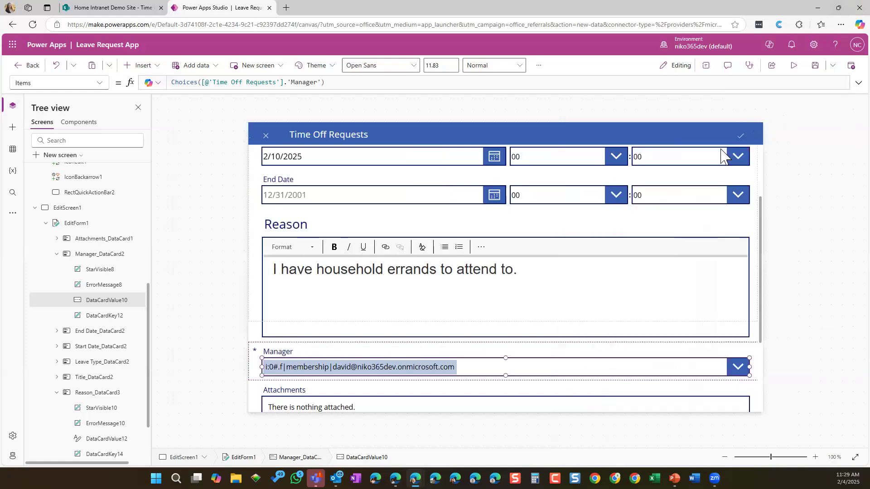
click(255, 353)
click(251, 376)
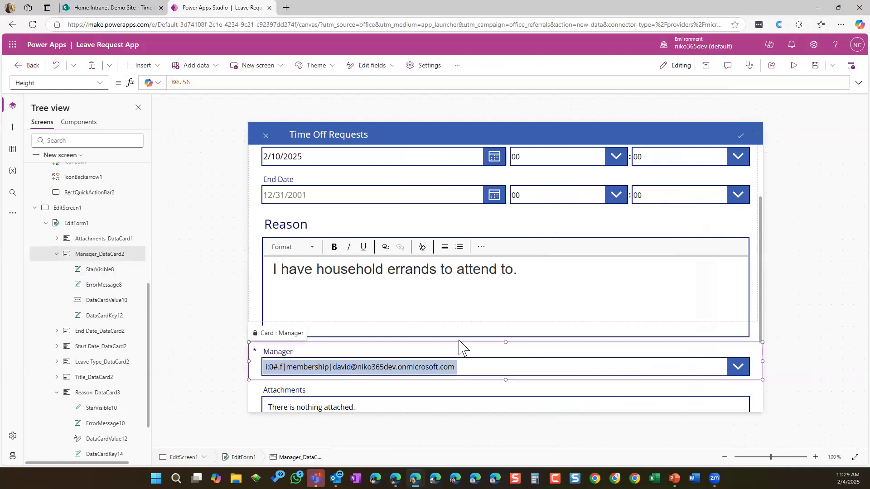
click(355, 369)
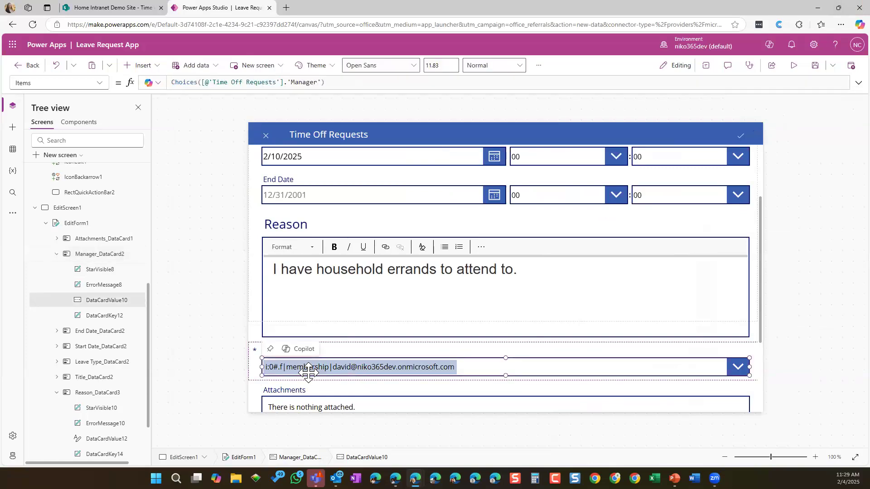
click(705, 68)
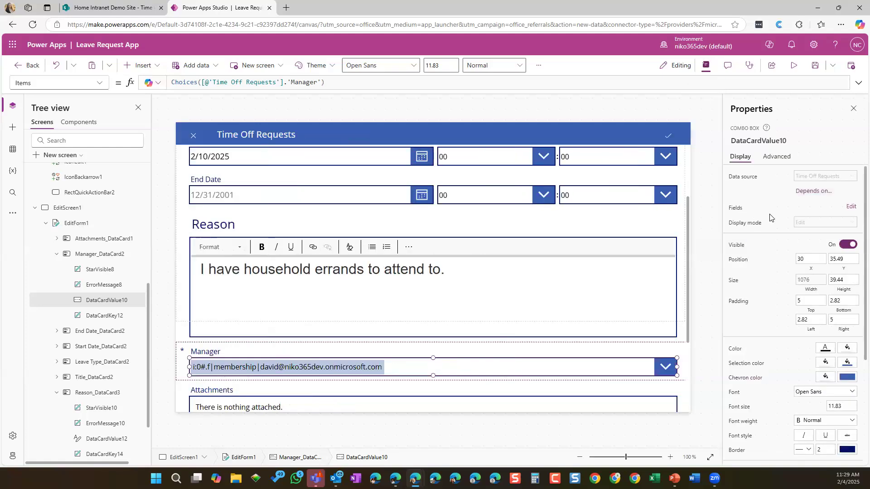
Set both the primary text and the search field of the Manager combo box to DisplayName
click(851, 207)
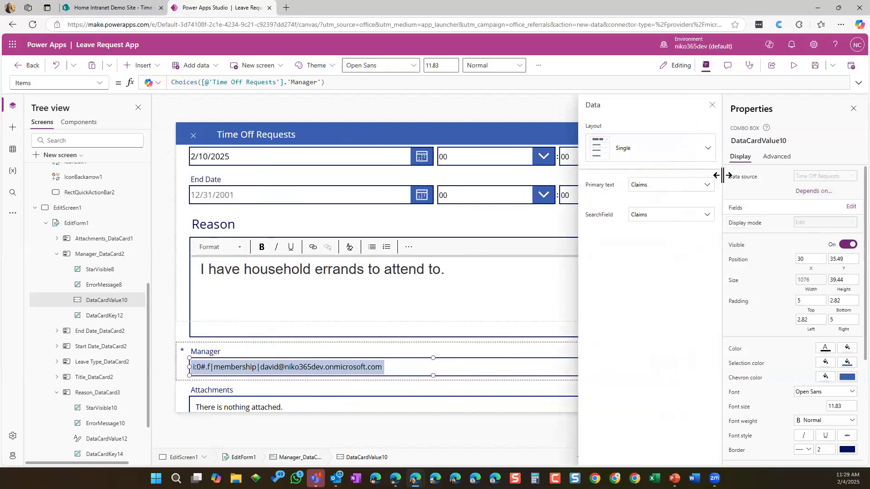
click(708, 185)
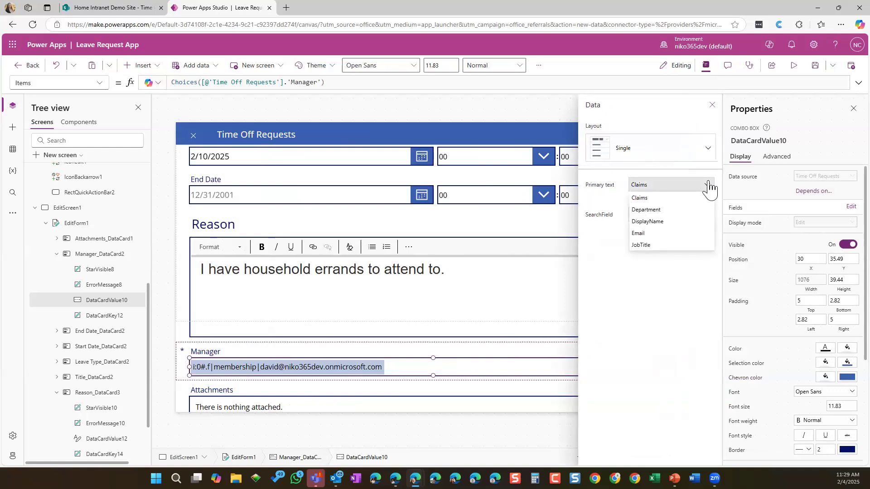
click(647, 221)
click(708, 216)
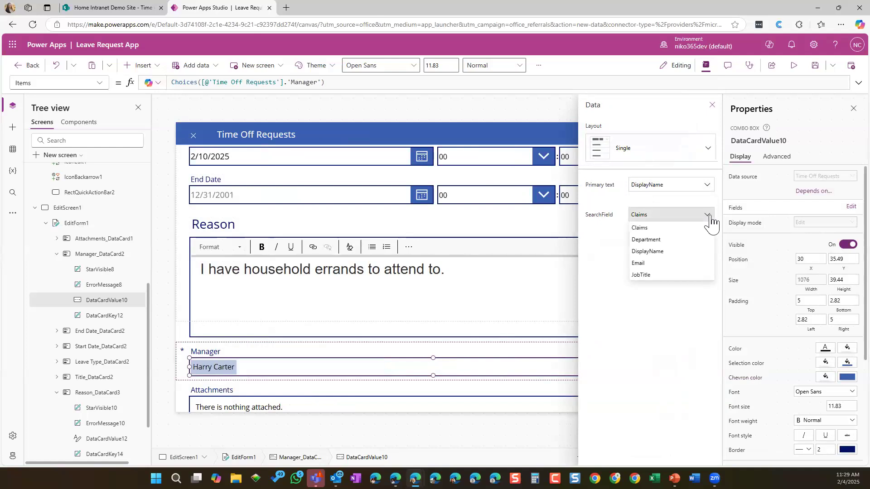
click(653, 252)
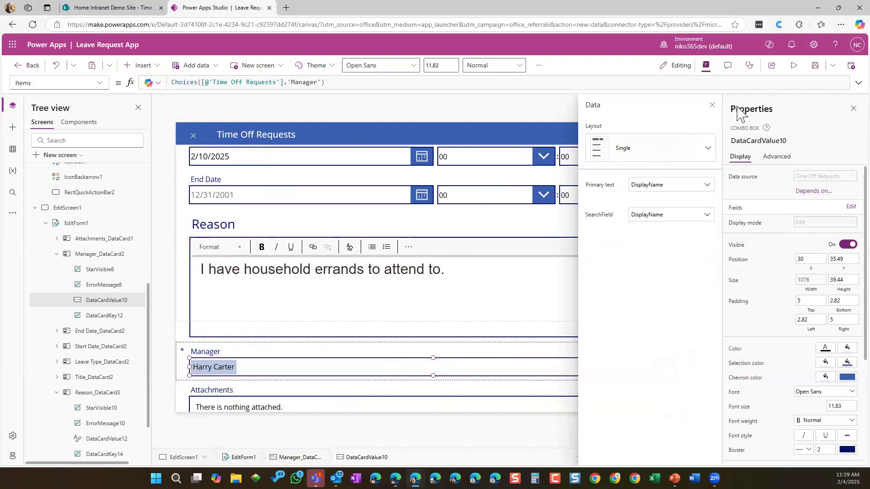
click(712, 105)
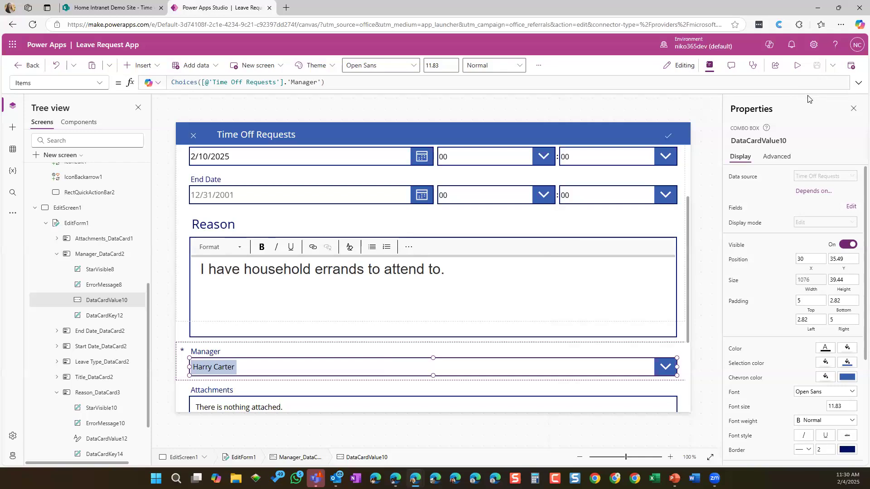
Look over the edit form from the start, including the Reason card and the header label
mouse_move(815, 73)
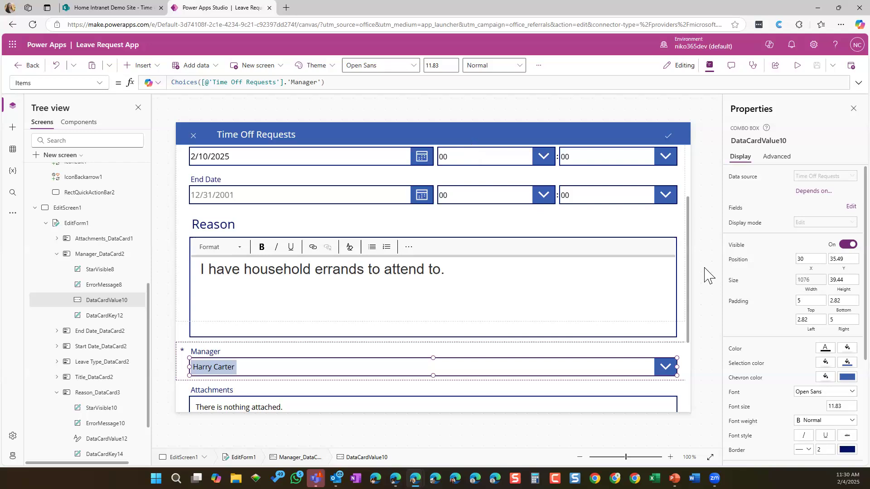
drag(687, 252, 689, 200)
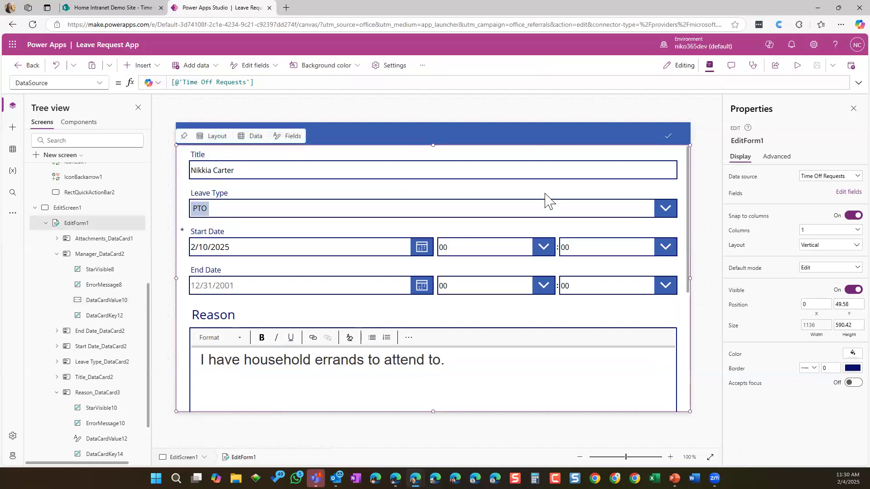
click(362, 139)
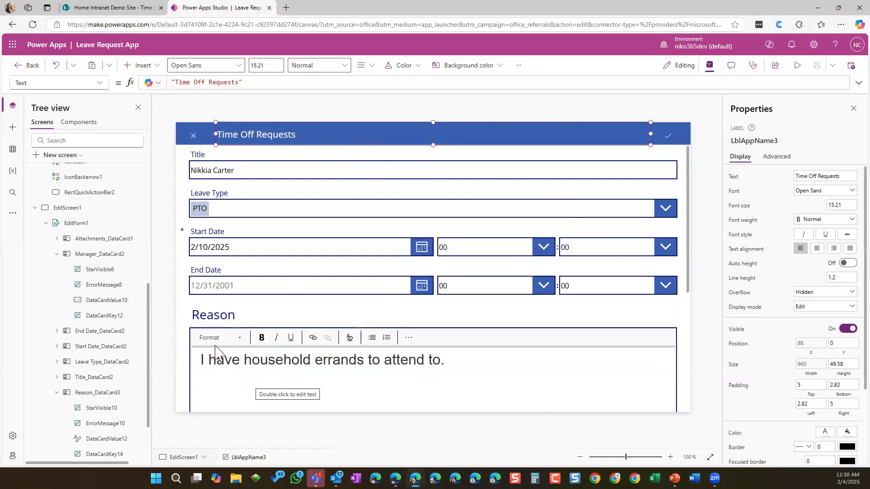
click(217, 322)
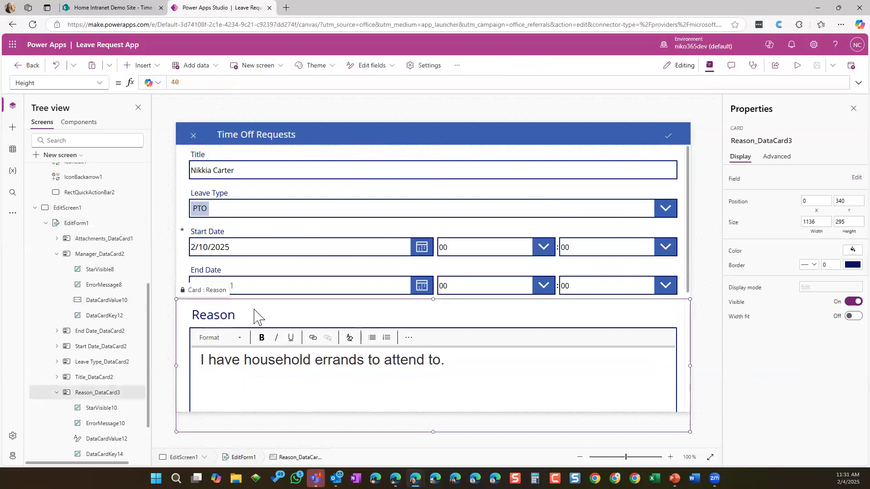
click(276, 138)
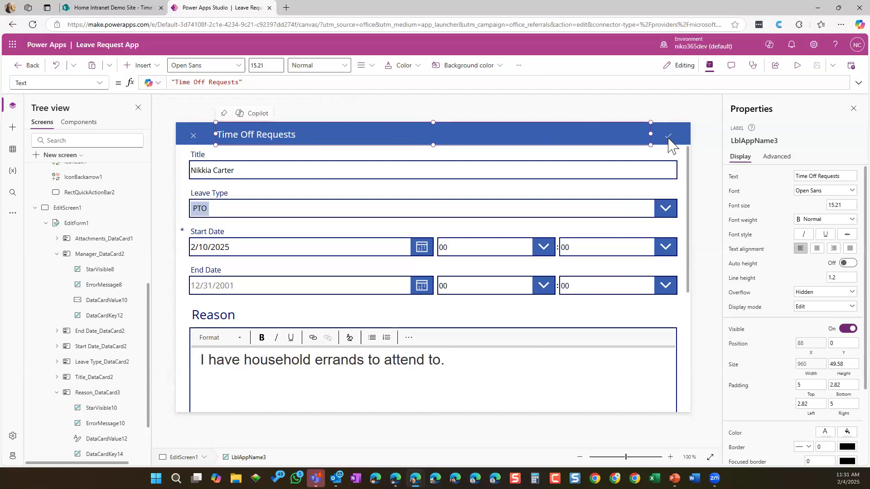
Set the header cancel icon's height to 60, then narrow it to about 67 wide and 61 high
click(193, 136)
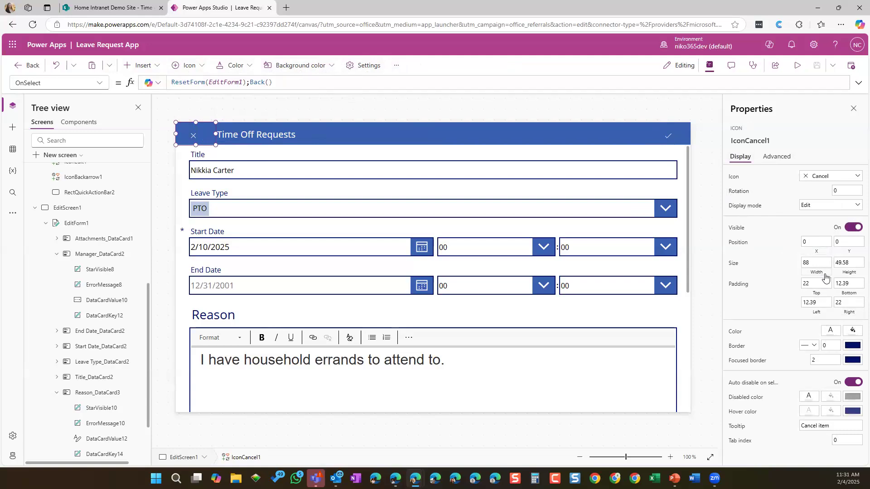
click(851, 263)
drag(851, 260, 807, 259)
text(60)
key(Return)
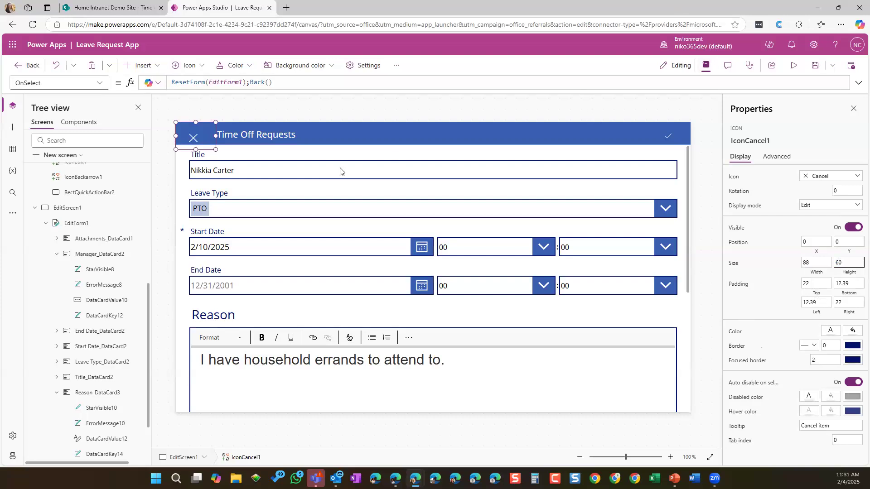
drag(216, 135, 190, 150)
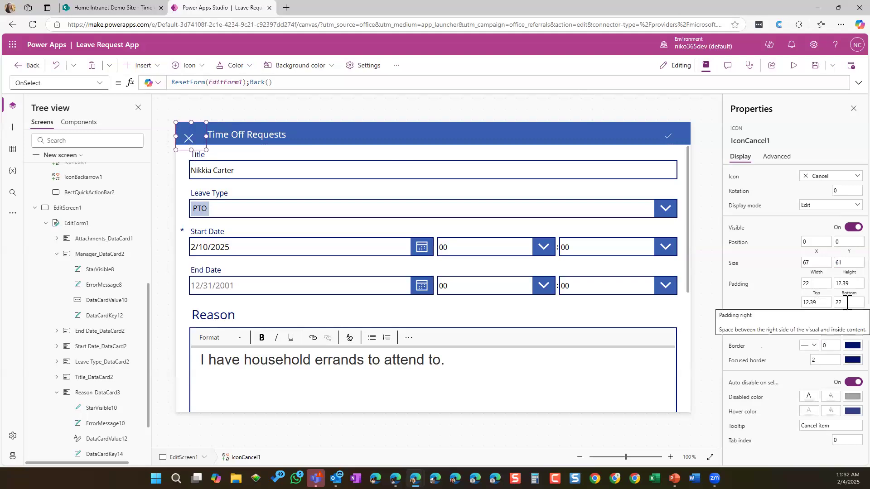
Set the cancel icon's padding to 5 on all four sides and shrink it to about 53 by 49 to fit the header
drag(850, 286, 839, 285)
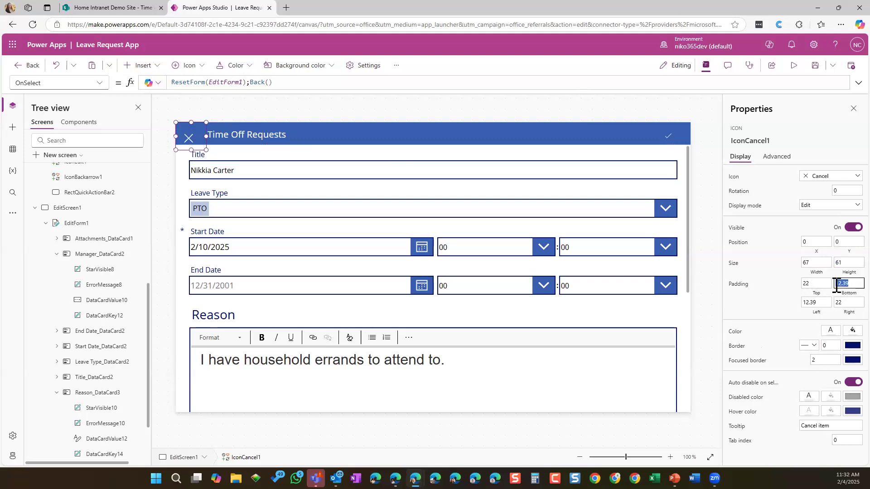
text(5)
double_click(815, 284)
text(5)
drag(814, 303, 836, 304)
text(5)
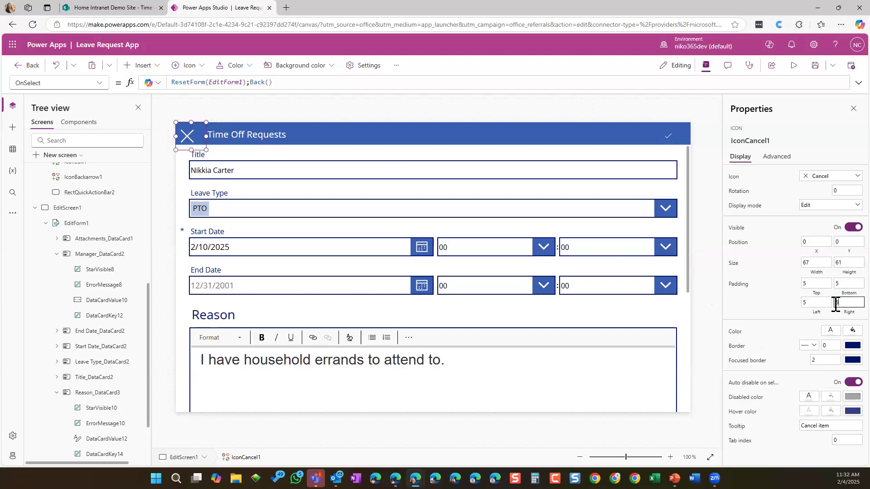
text(5)
drag(206, 150, 200, 145)
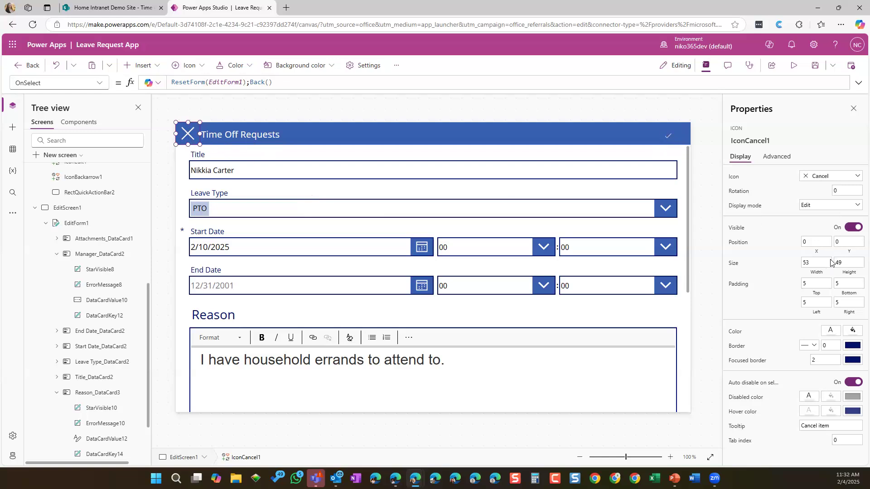
Set the top, bottom and right padding of the header's submit check icon to 5
click(668, 135)
click(851, 262)
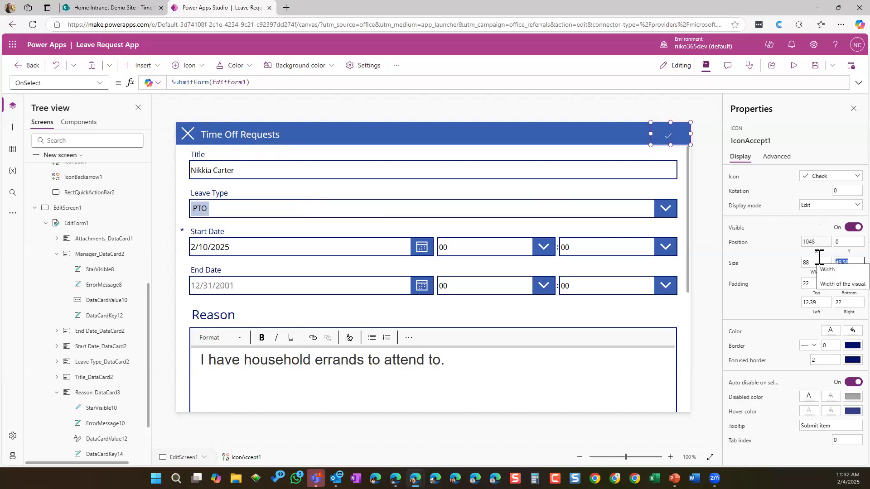
click(188, 136)
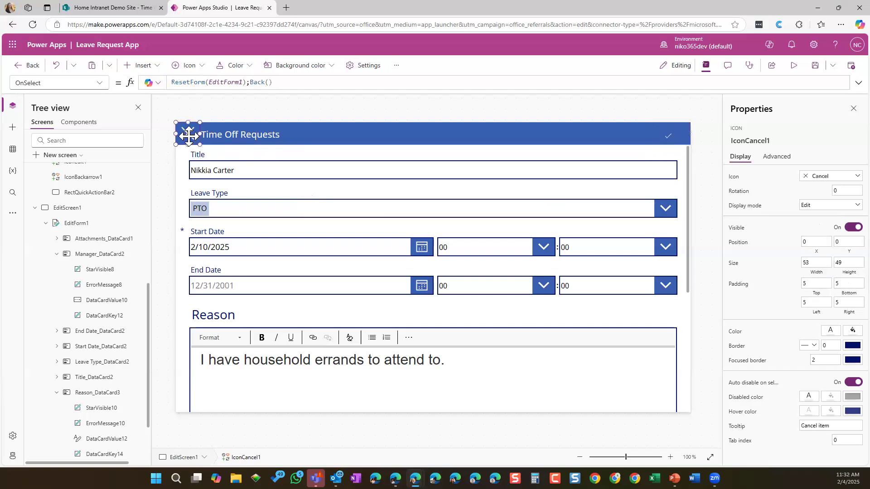
click(670, 137)
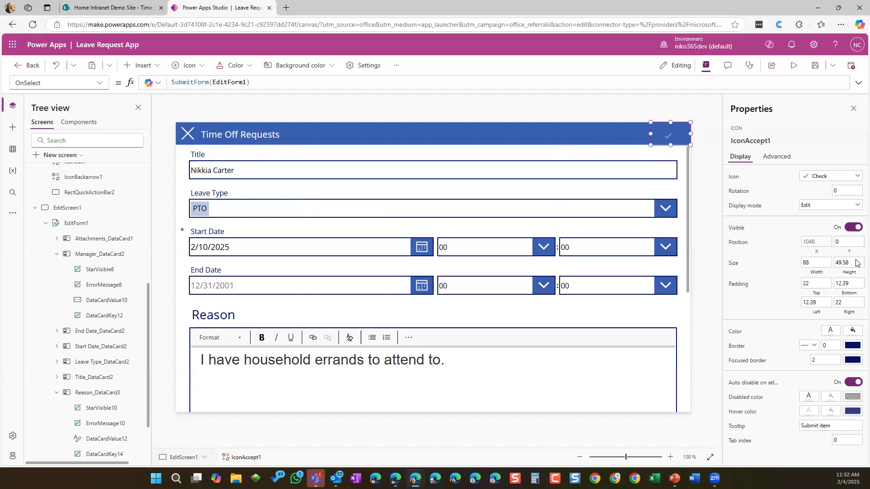
click(851, 283)
text(5)
click(844, 303)
text(5)
click(818, 283)
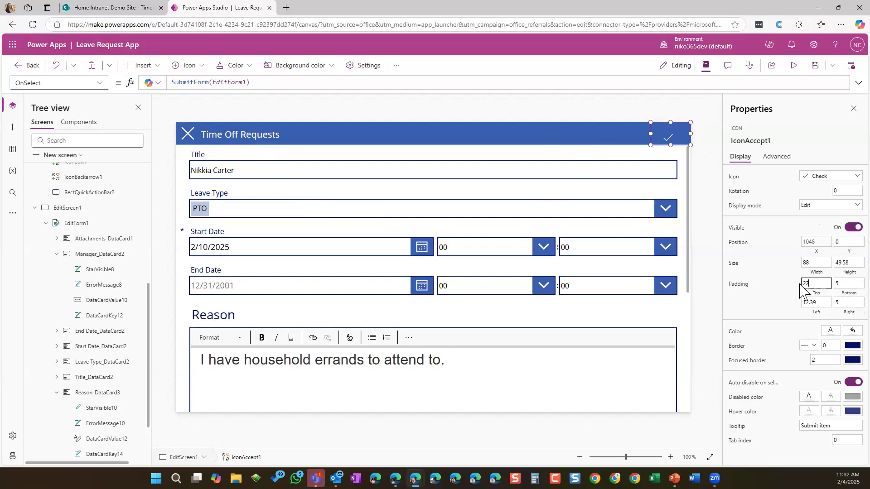
text(5)
click(813, 302)
text(5)
Pull the Time Off Requests header label's left edge in to about X 121 and center its text
click(225, 134)
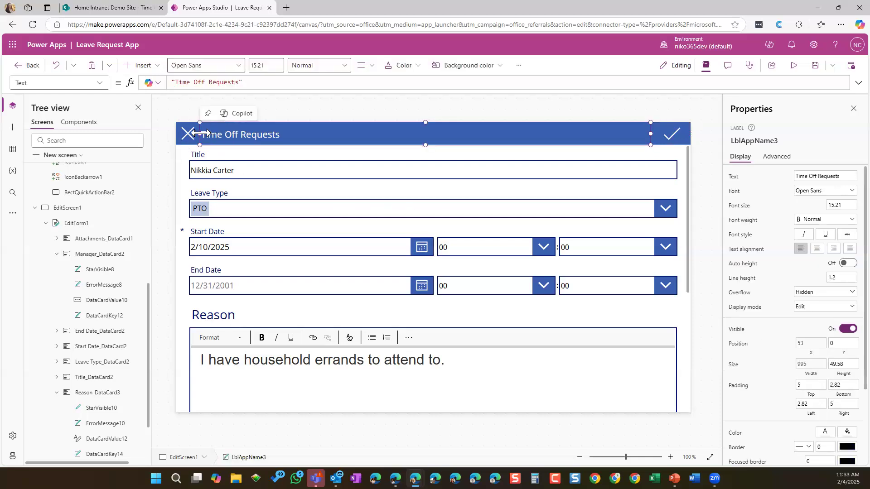
drag(200, 134, 230, 133)
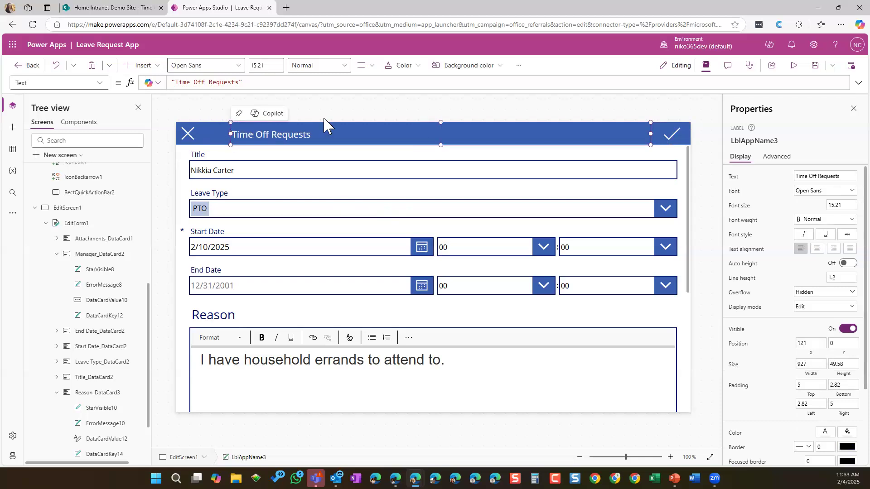
click(368, 66)
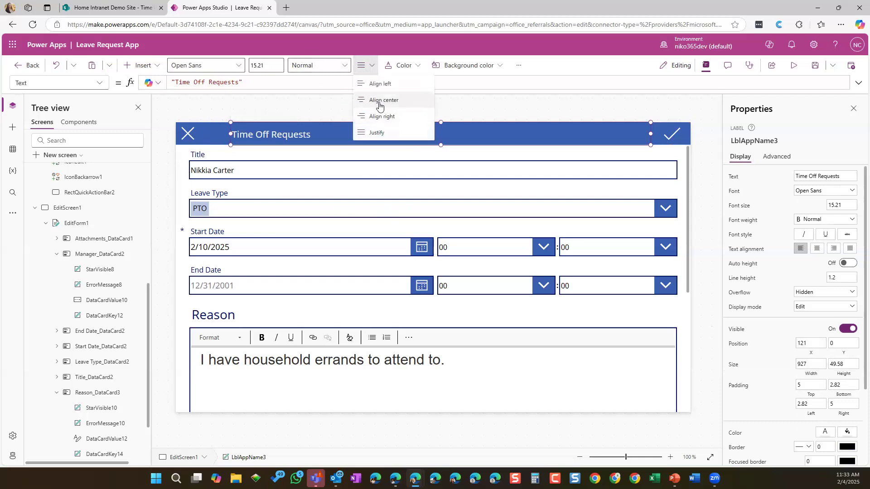
click(380, 106)
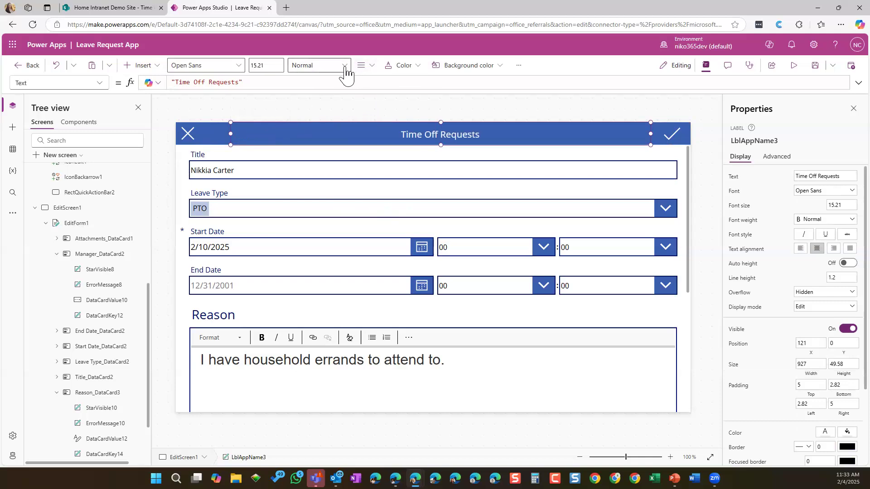
Set the Time Off Requests header label's font size to 24
click(270, 65)
drag(269, 65, 252, 65)
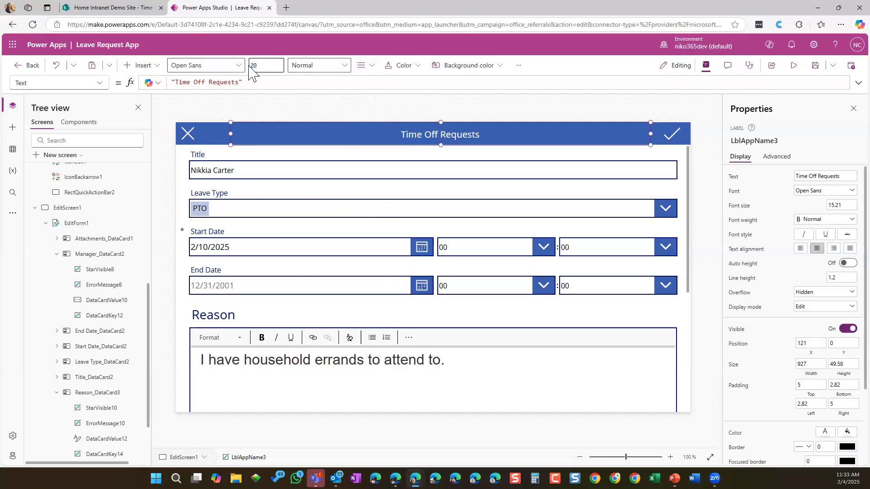
text(20)
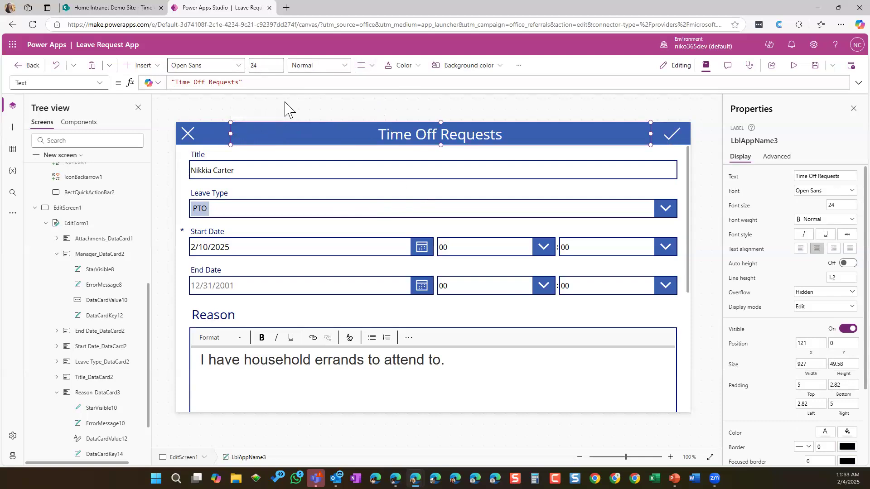
Left-align the header label's text and resize the label to start at about X 319 with a width of about 282
click(367, 66)
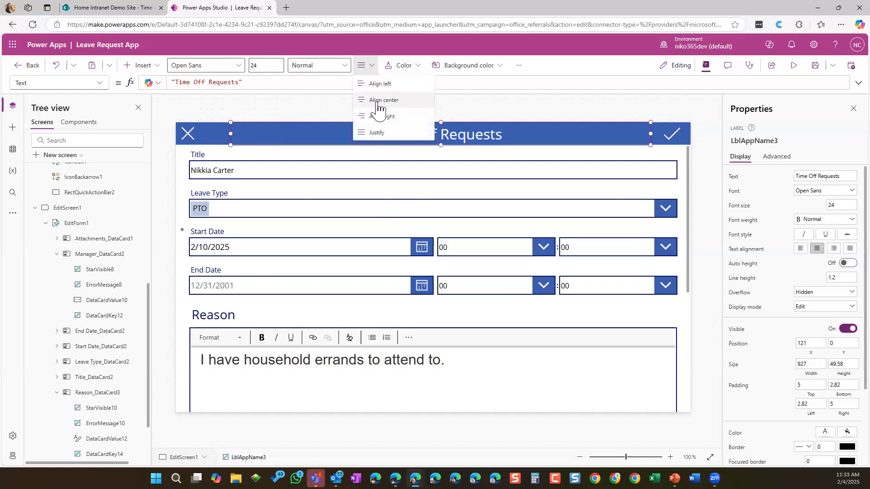
click(376, 84)
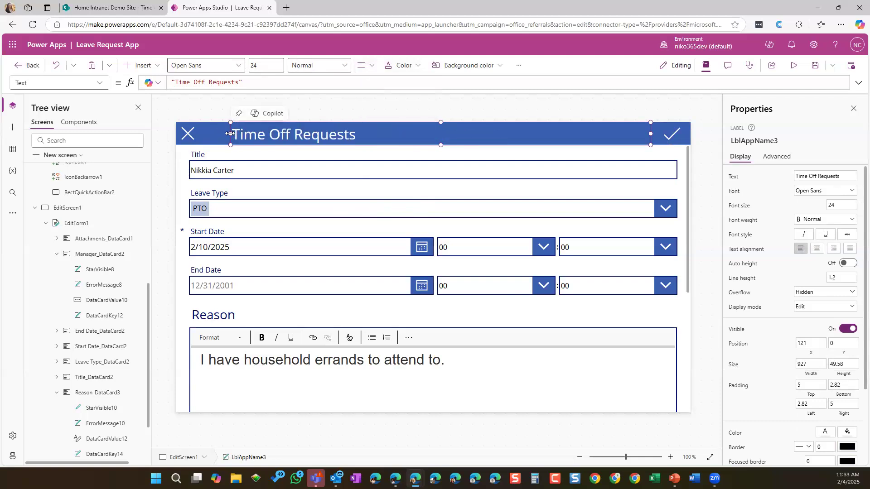
drag(231, 134, 320, 135)
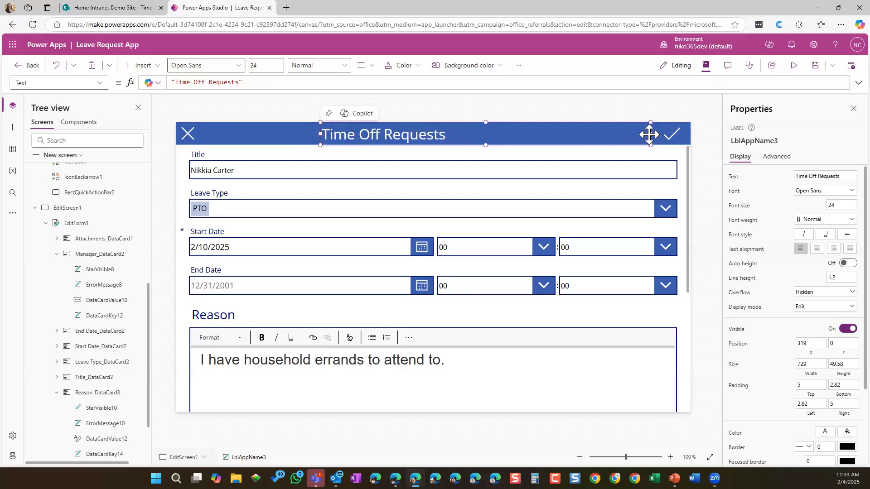
drag(649, 134, 448, 140)
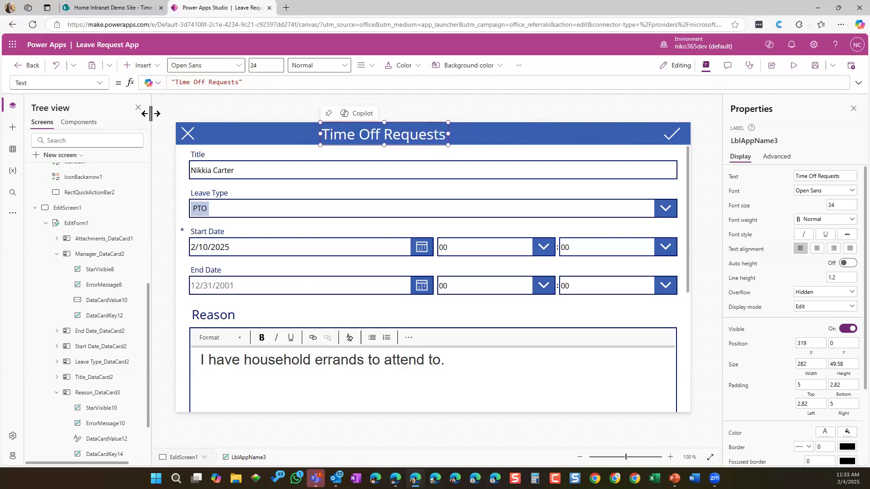
Move the cancel icon to the right end of the header and the submit check icon directly beside it, at about X 995
drag(190, 135, 677, 135)
click(589, 127)
drag(623, 132, 650, 134)
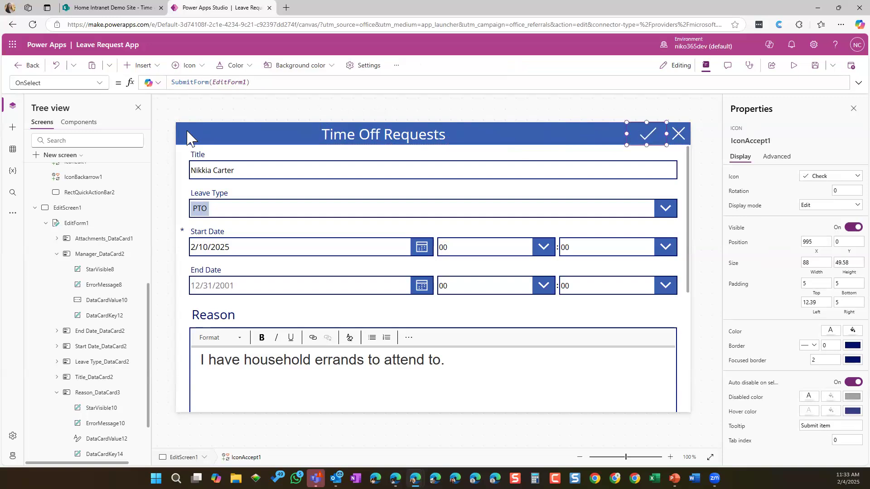
Insert an image control on the edit screen
click(188, 133)
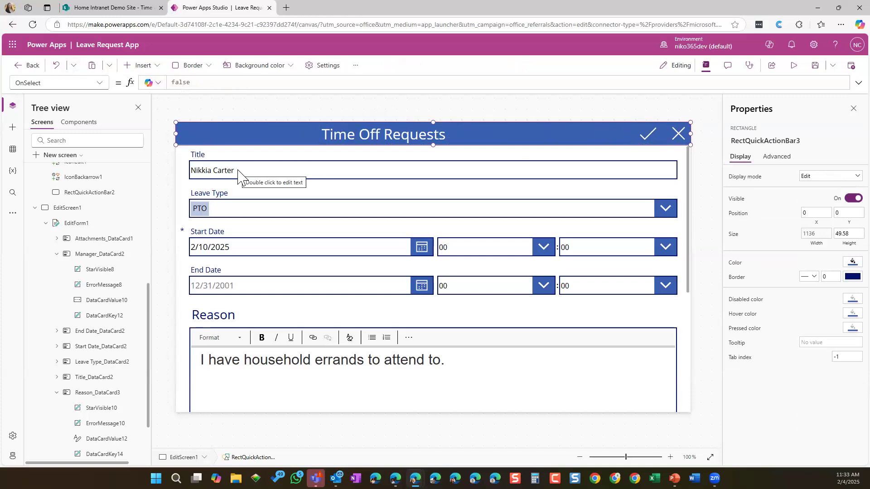
click(159, 67)
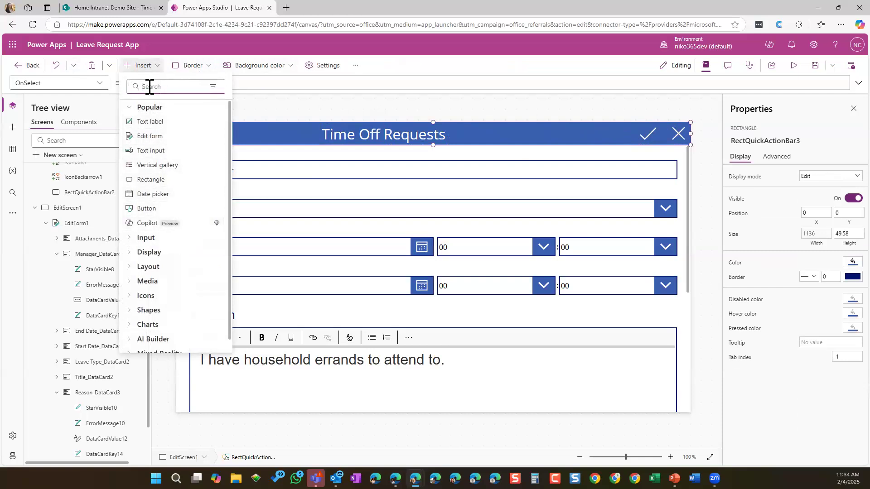
text(image)
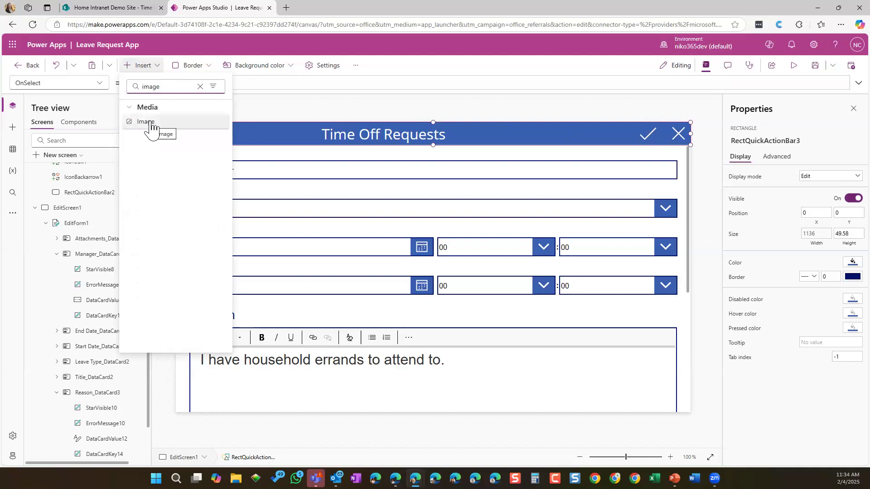
click(330, 204)
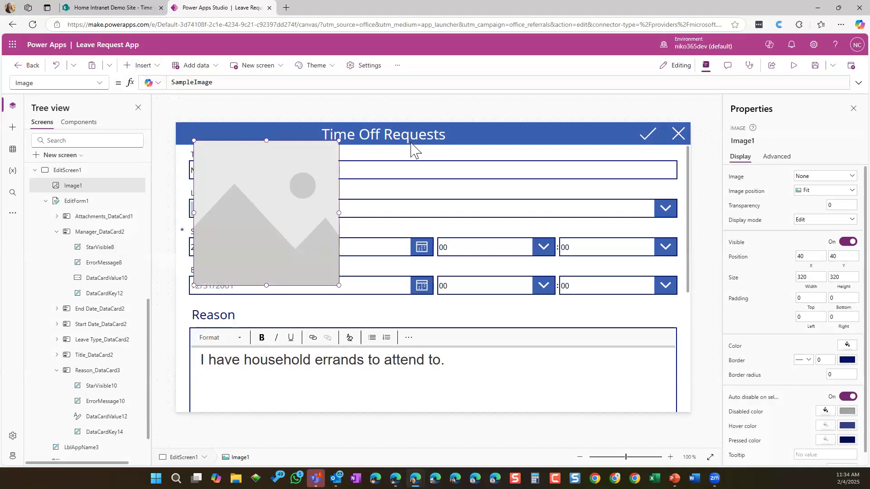
Extend the blue header rectangle downward to a height of about 87
click(428, 143)
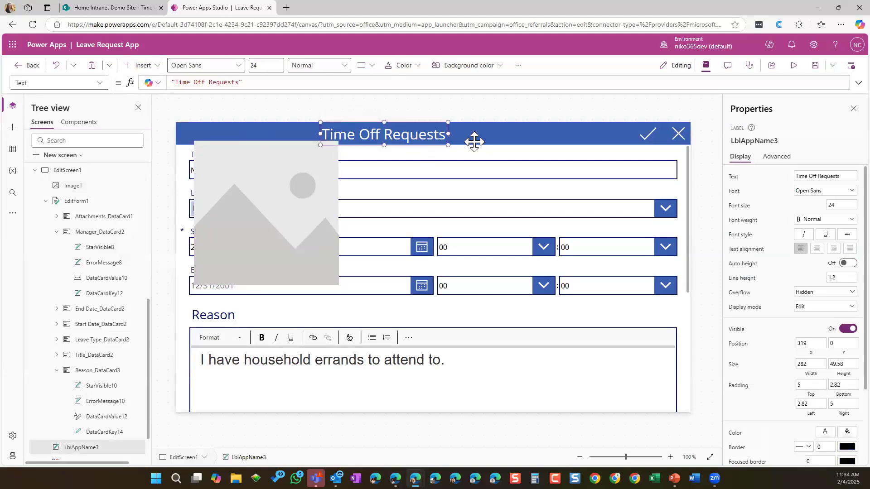
click(433, 144)
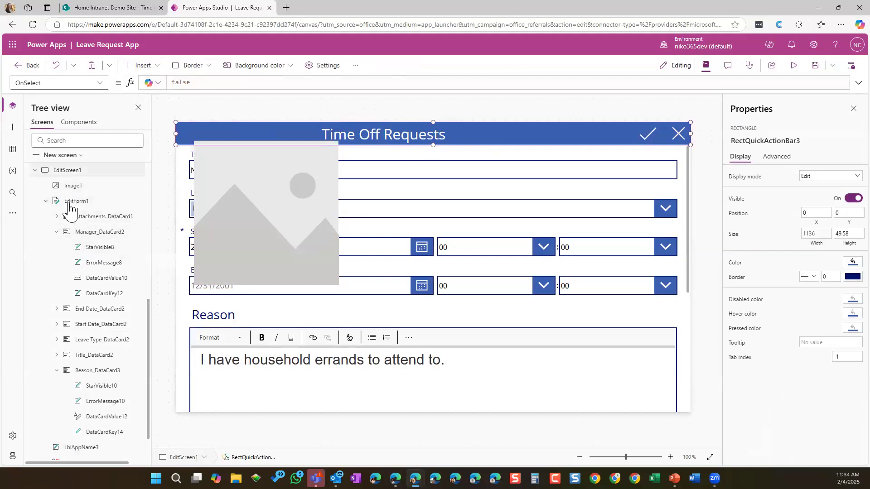
scroll(57, 195, up, 1)
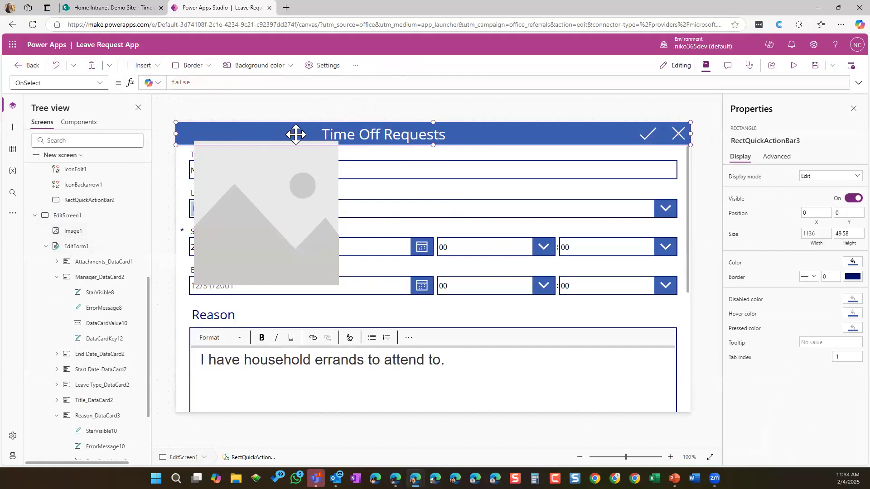
drag(433, 145, 430, 162)
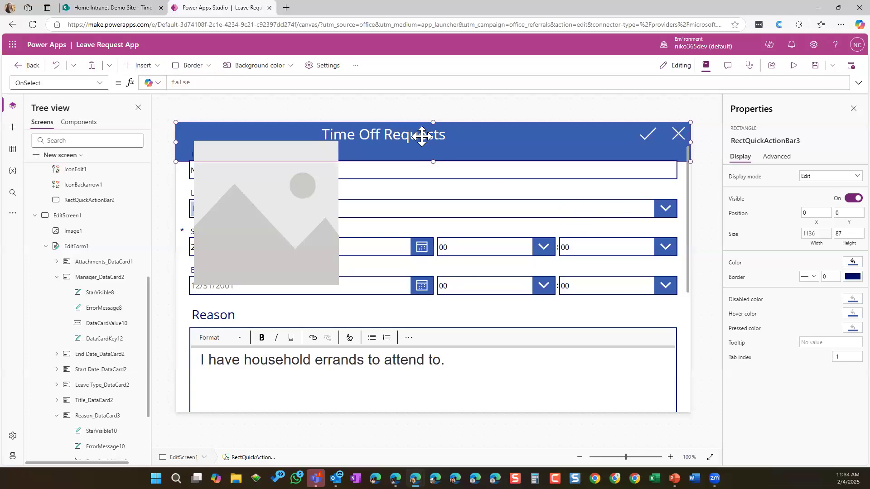
Shrink the image placeholder to about 174 by 87 and place it inside the header at about X 38, Y 0
click(337, 254)
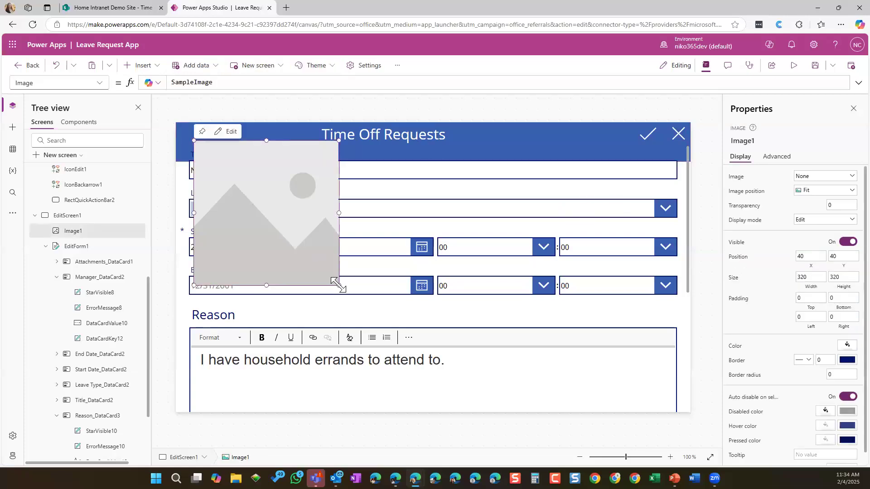
drag(339, 281, 255, 138)
drag(293, 184, 273, 163)
drag(273, 162, 273, 162)
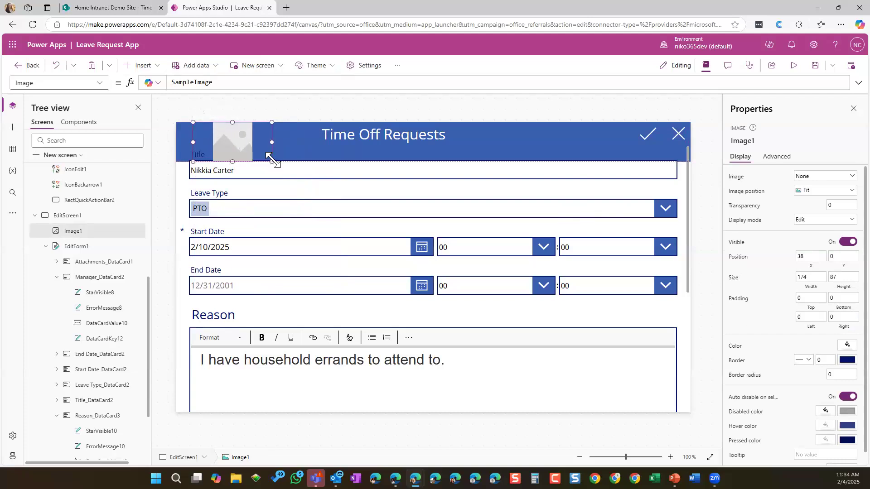
Move the header label to about X 361, Y 18, and reposition the check and cancel icons level with it, the cancel icon at about X 1048
click(393, 128)
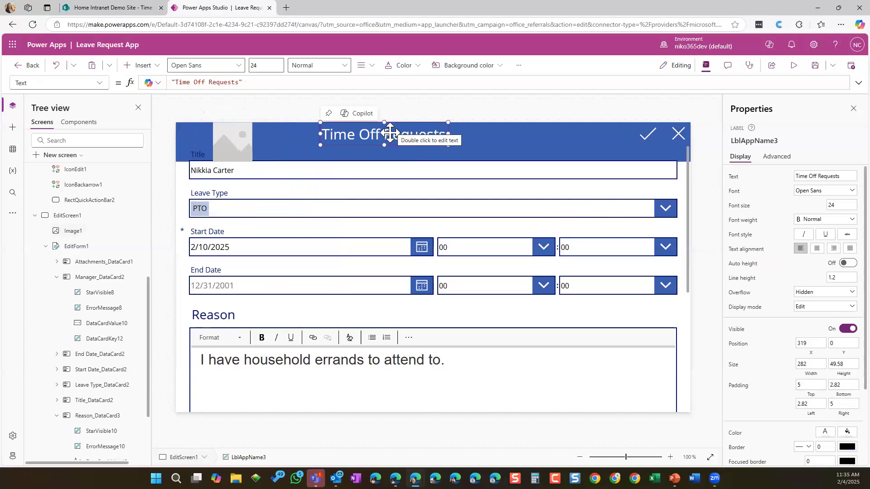
drag(376, 123, 393, 136)
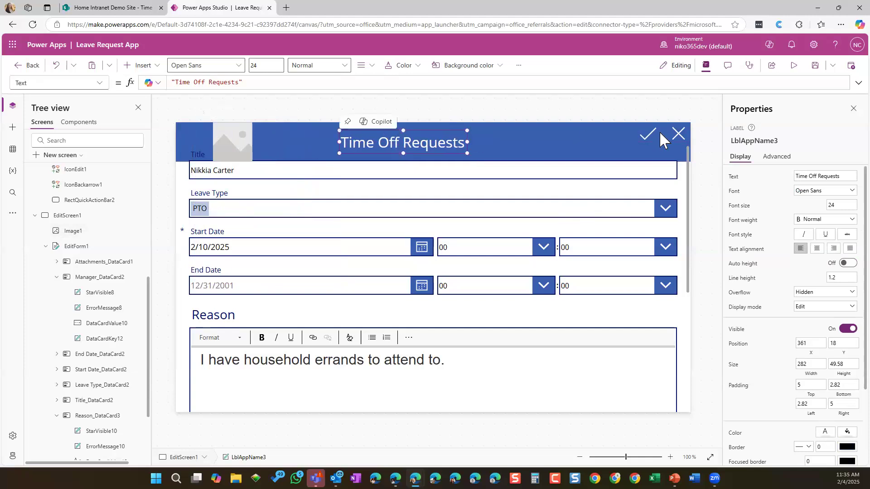
mouse_move(644, 135)
mouse_down()
mouse_move(635, 148)
mouse_move(627, 138)
mouse_move(678, 137)
mouse_move(660, 139)
mouse_up()
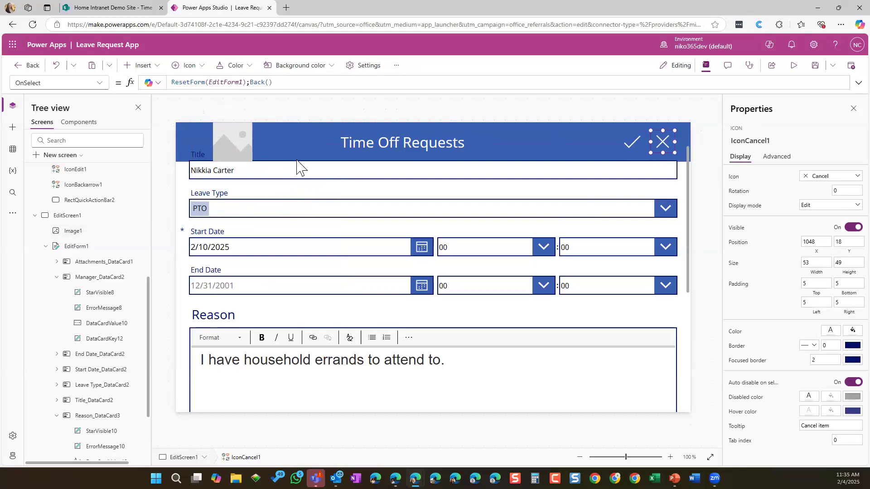
Move the top edge of the edit form down to the header's lower edge, at Y 87 with height 553
click(193, 157)
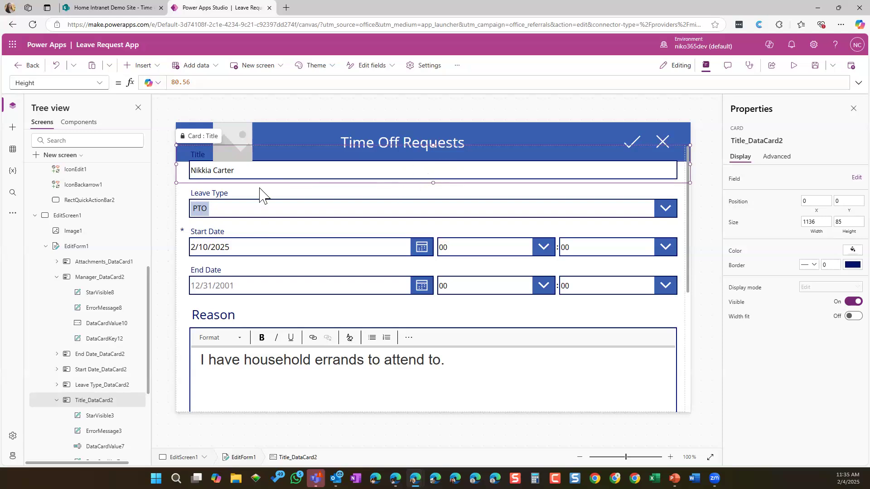
click(73, 248)
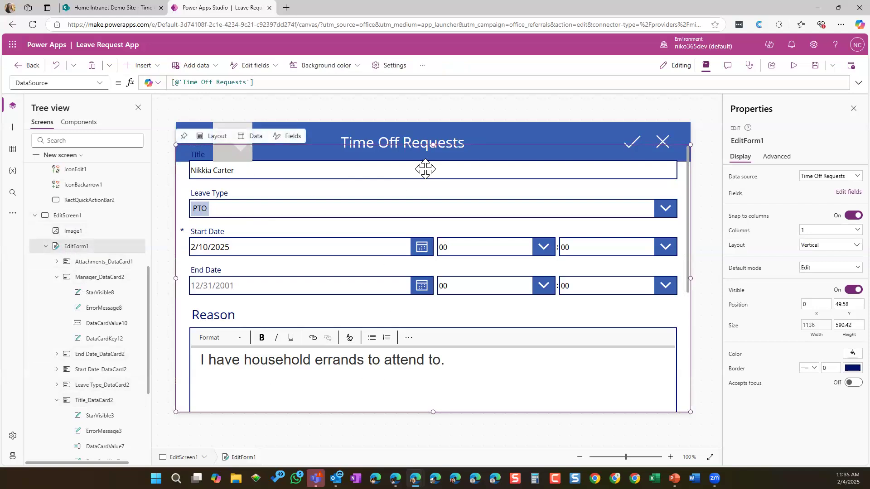
drag(433, 146, 433, 163)
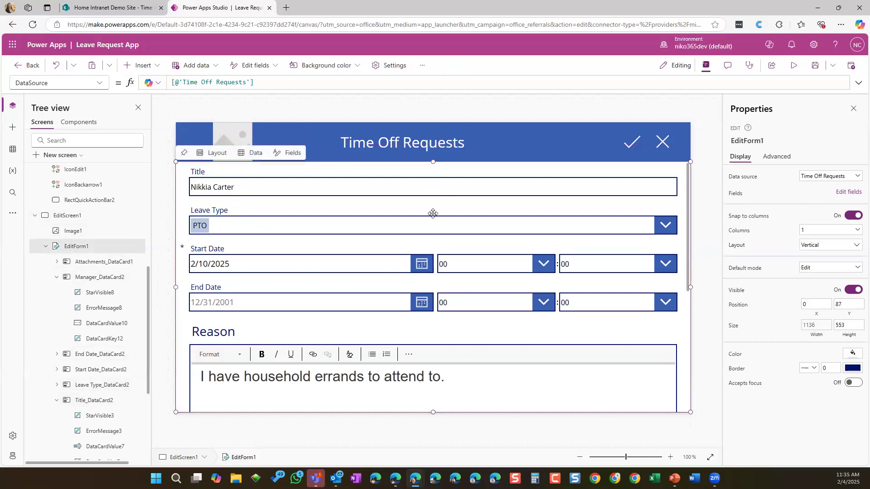
click(408, 142)
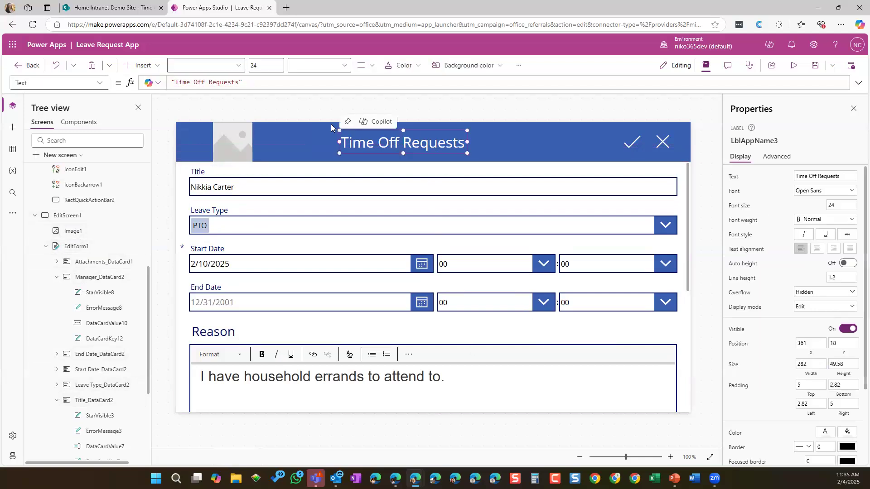
Upload the "logo redo 2" picture from the Logos - NTCTech folder of NTCTech Team Site - Branding (1) into the header image control
click(220, 149)
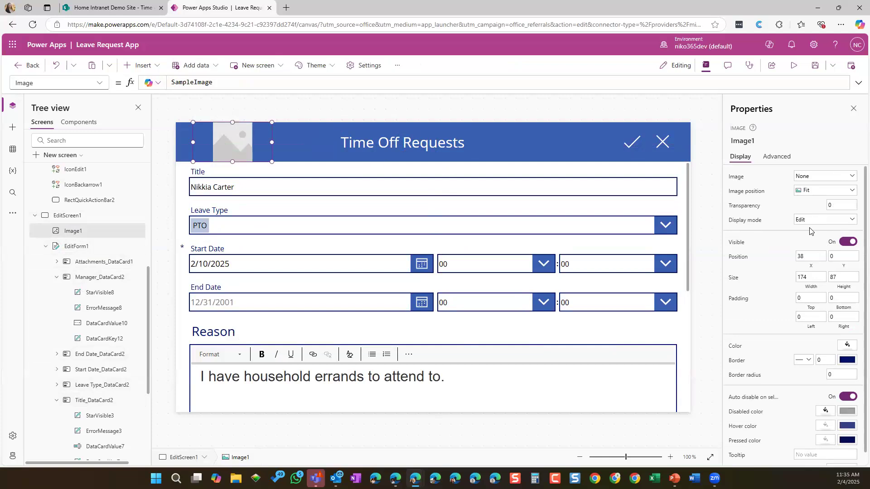
click(816, 179)
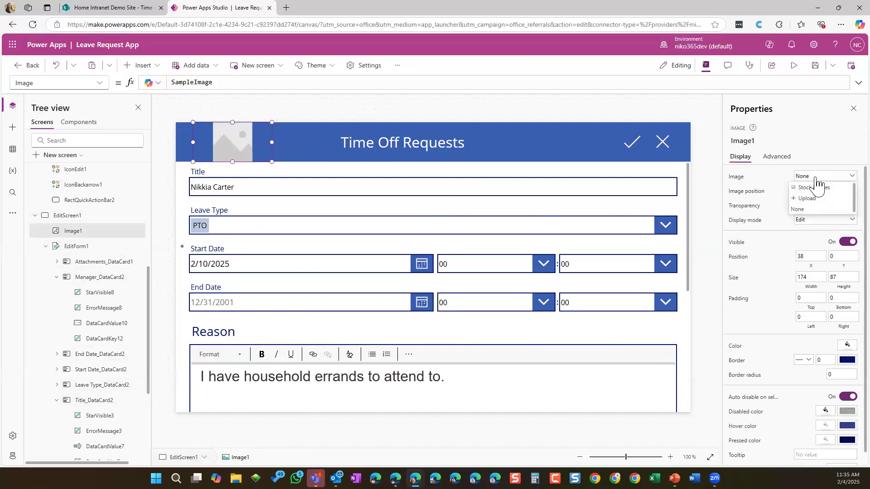
click(808, 200)
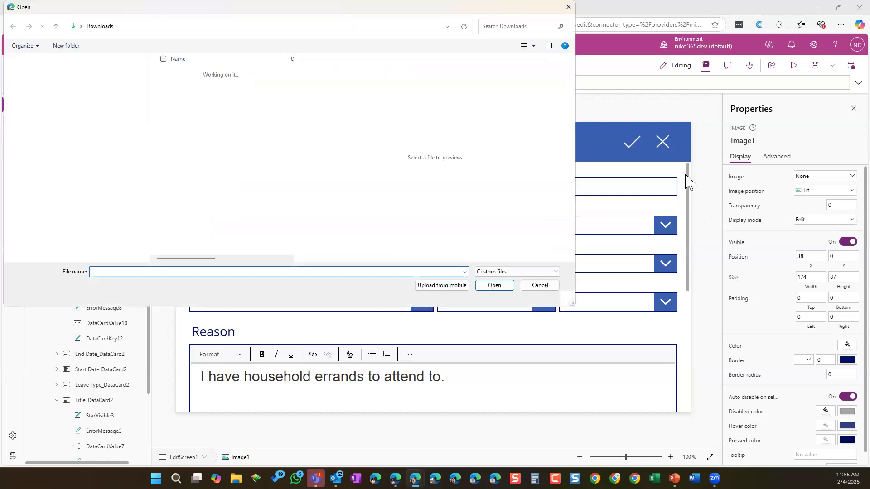
scroll(73, 189, down, 4)
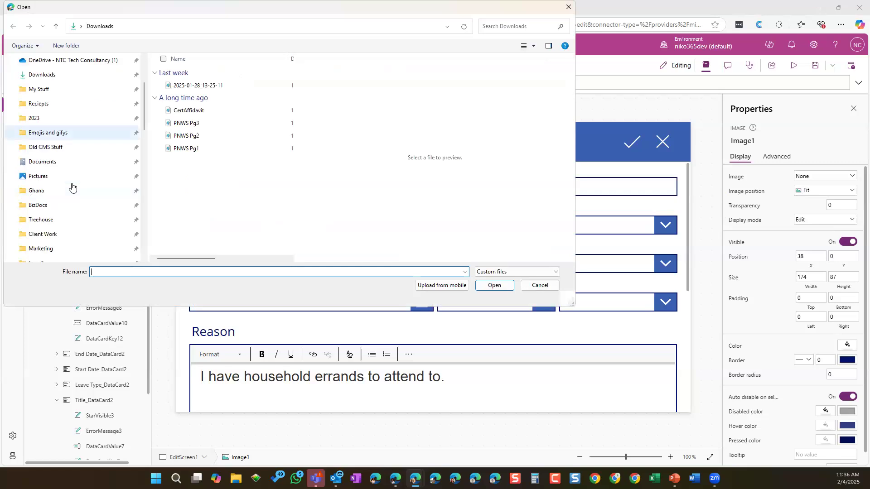
scroll(75, 189, down, 6)
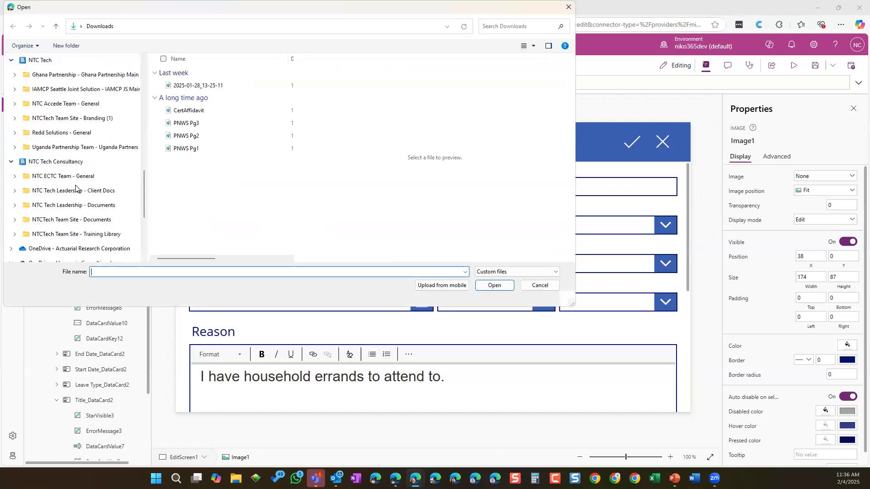
scroll(76, 189, up, 1)
click(96, 163)
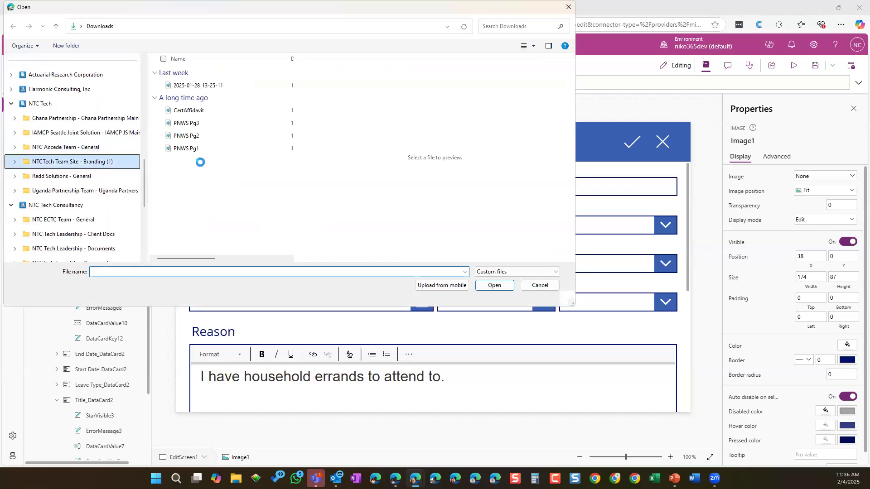
scroll(240, 141, down, 3)
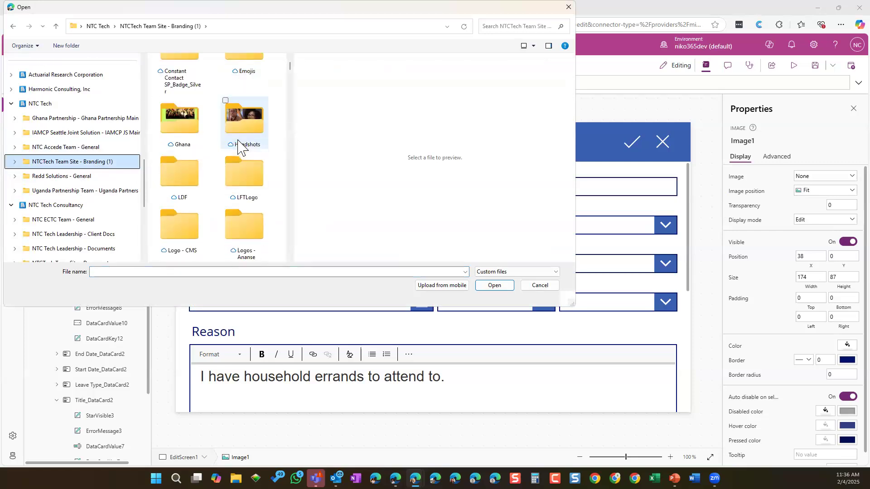
scroll(239, 144, down, 3)
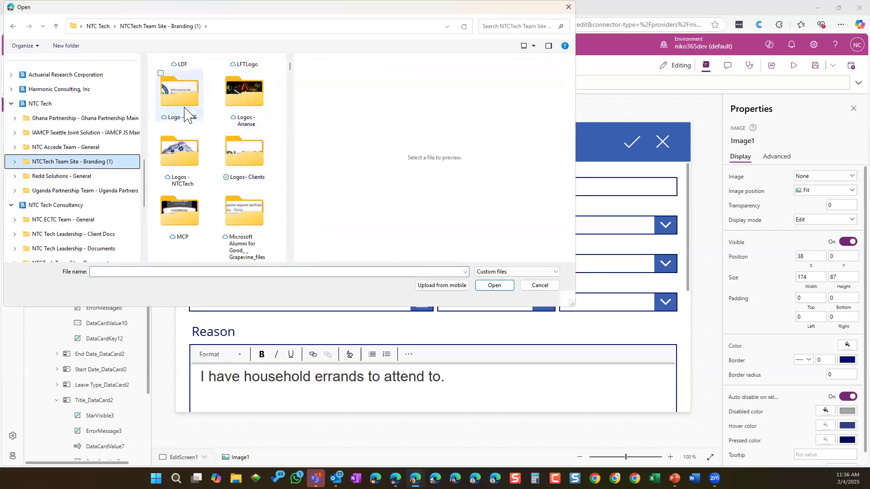
double_click(180, 154)
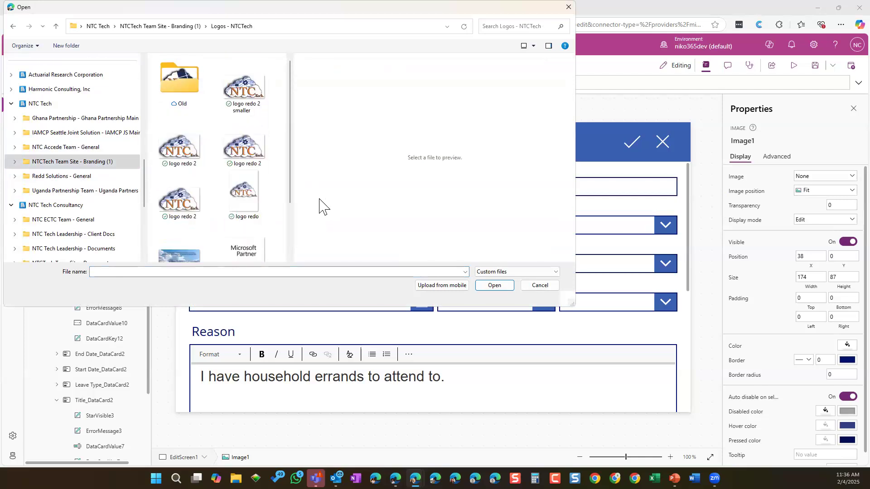
click(245, 157)
click(494, 285)
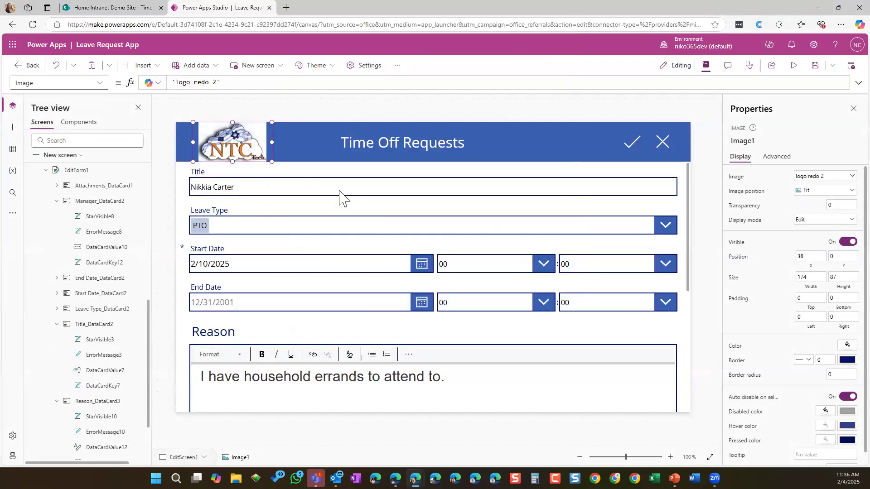
Move the header logo to X 0, Y 0 and narrow it to about 165 wide
click(312, 155)
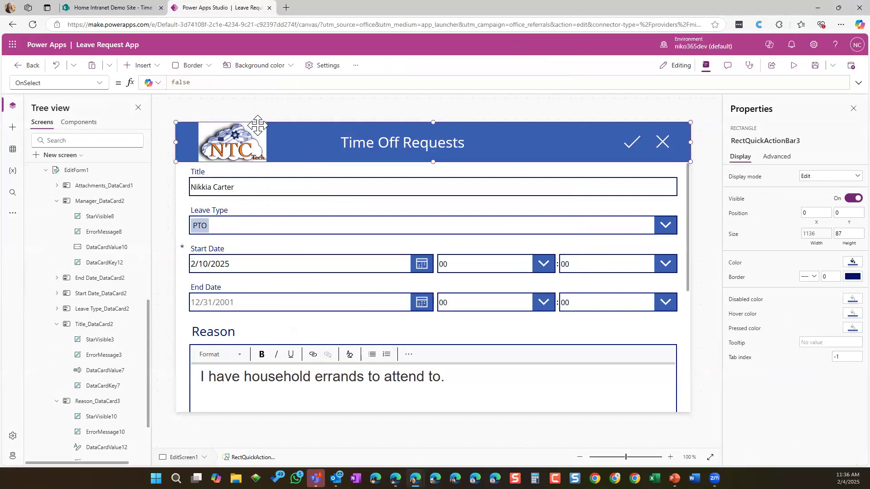
click(244, 171)
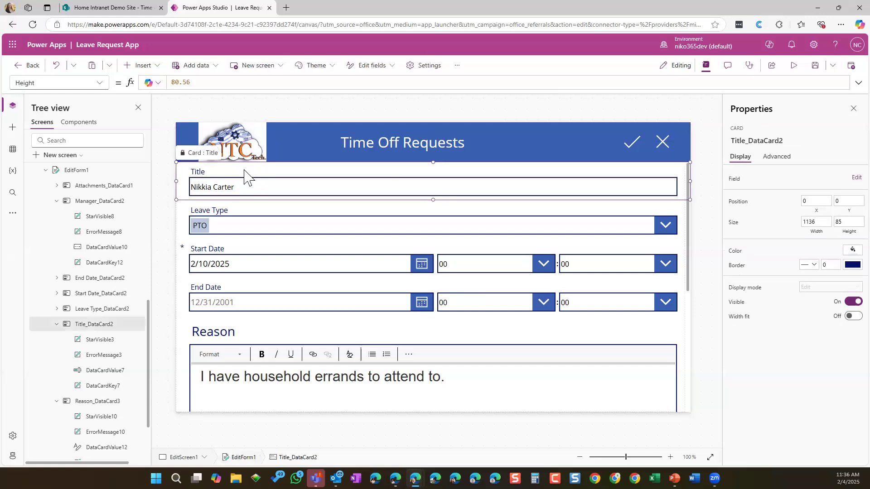
click(246, 156)
click(243, 138)
drag(243, 136, 223, 135)
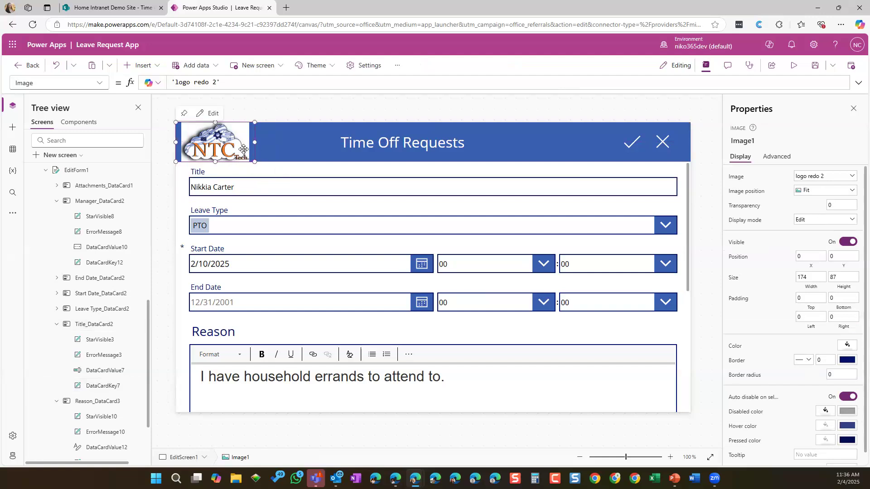
drag(252, 160, 250, 161)
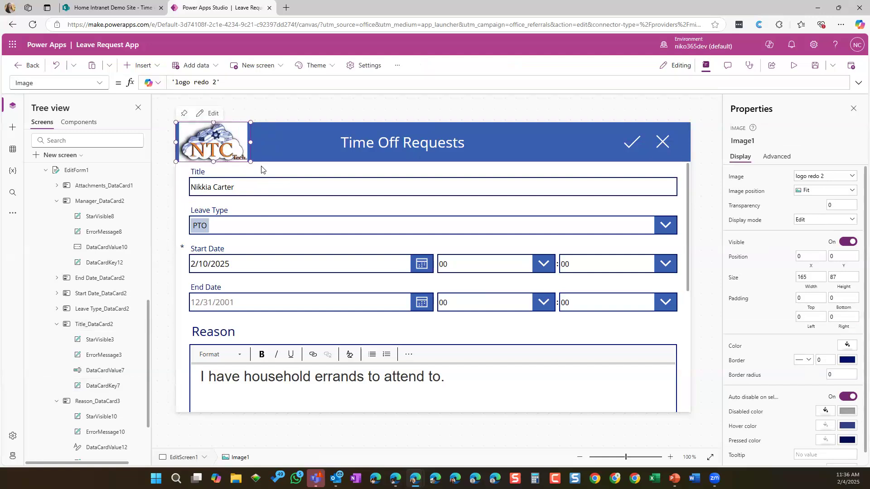
click(261, 170)
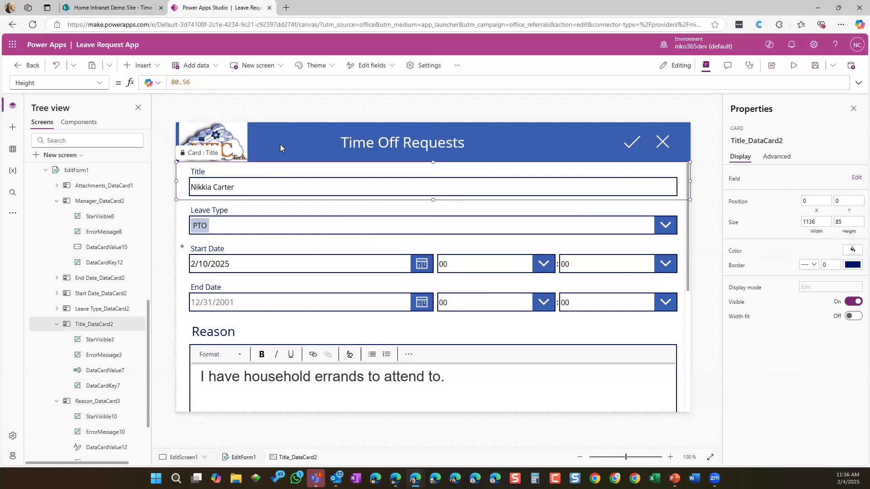
click(343, 142)
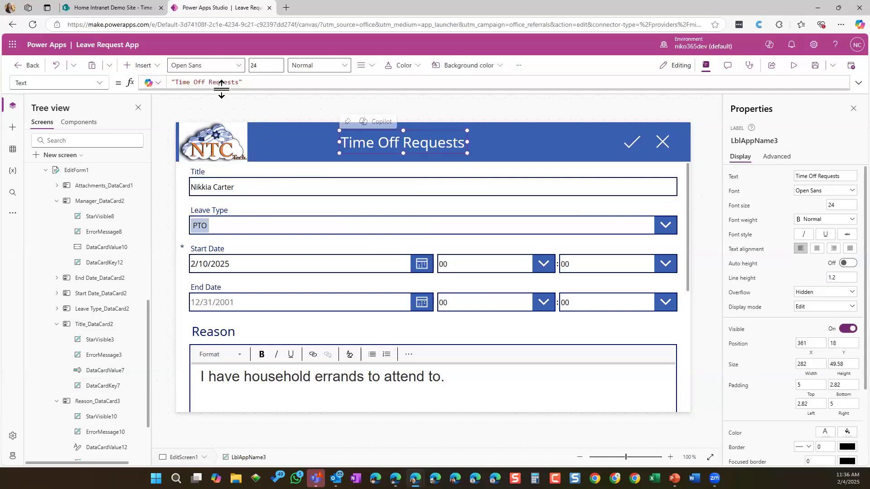
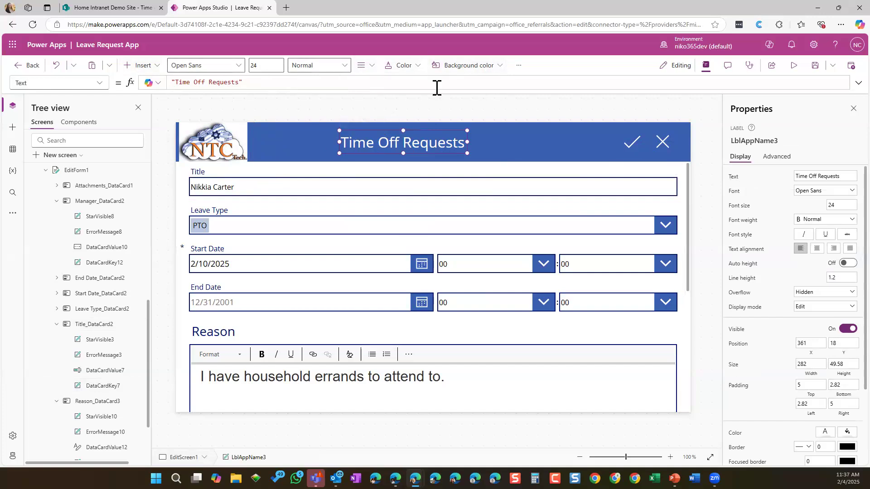
click(499, 67)
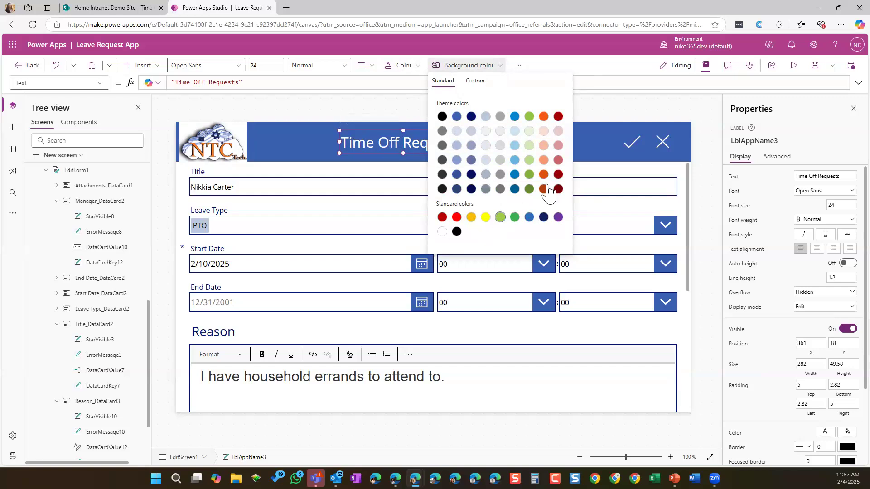
click(547, 66)
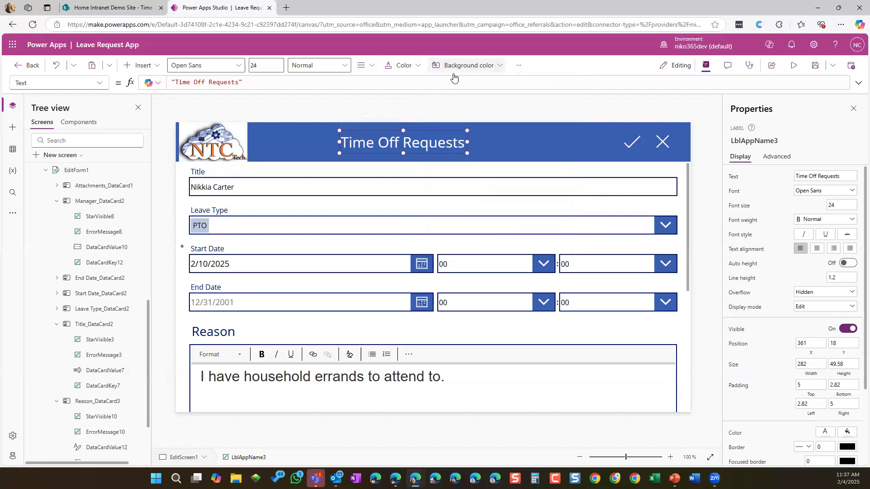
Change the header rectangle's background to the dark navy blue from the standard colors
click(282, 138)
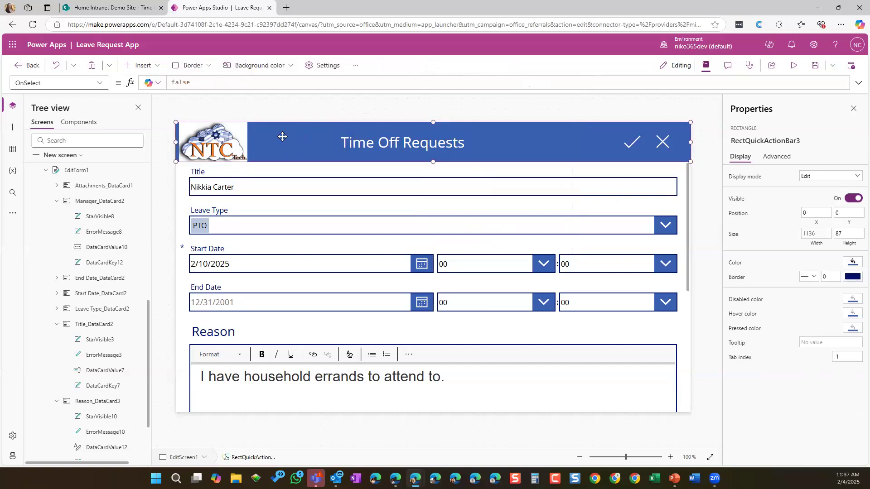
click(355, 65)
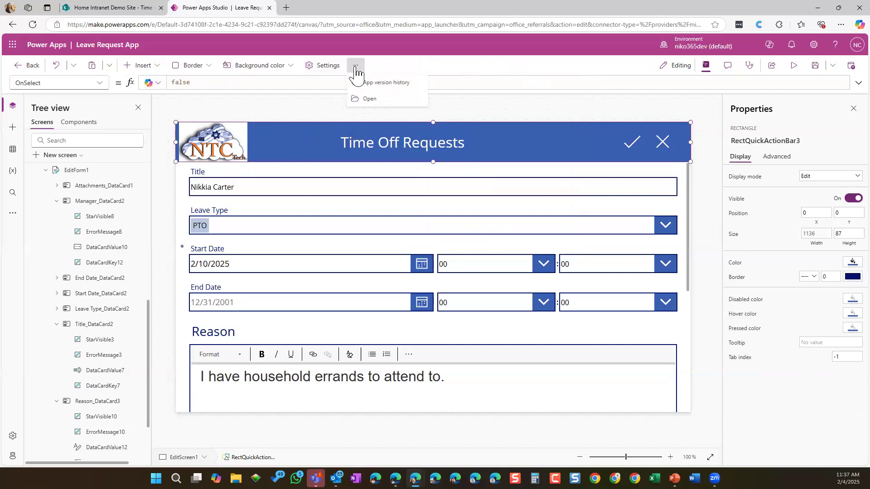
click(290, 72)
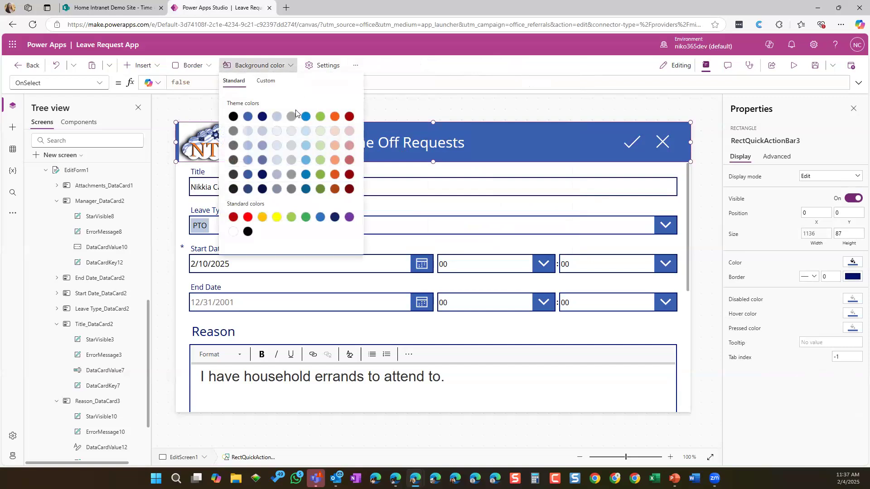
click(335, 217)
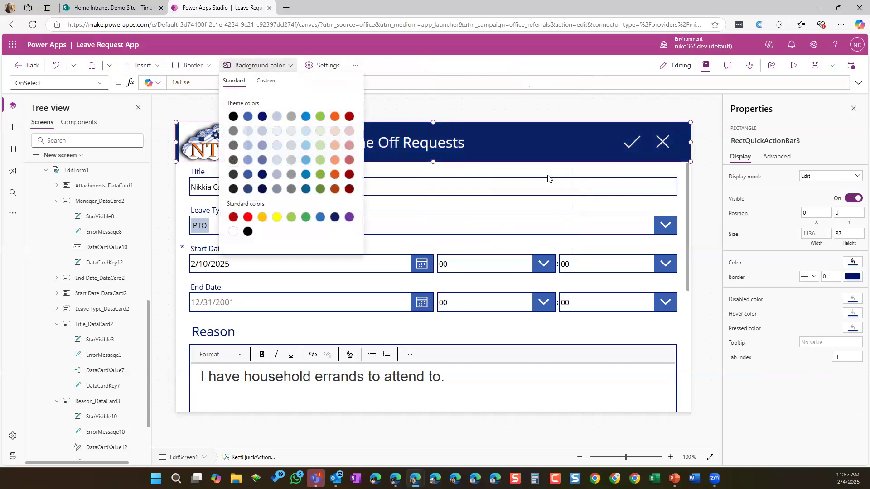
click(486, 109)
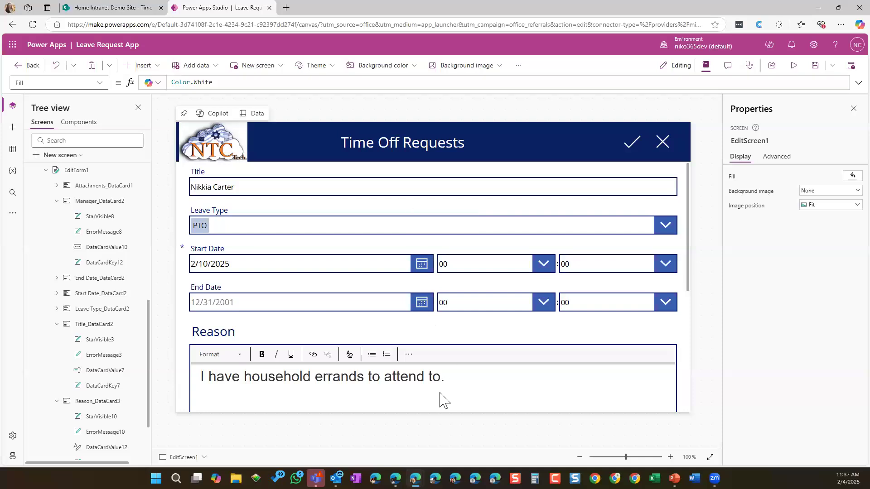
Examine the font, weight, alignment, text color, border style and border thickness options for the Title field's text input
click(221, 196)
click(219, 189)
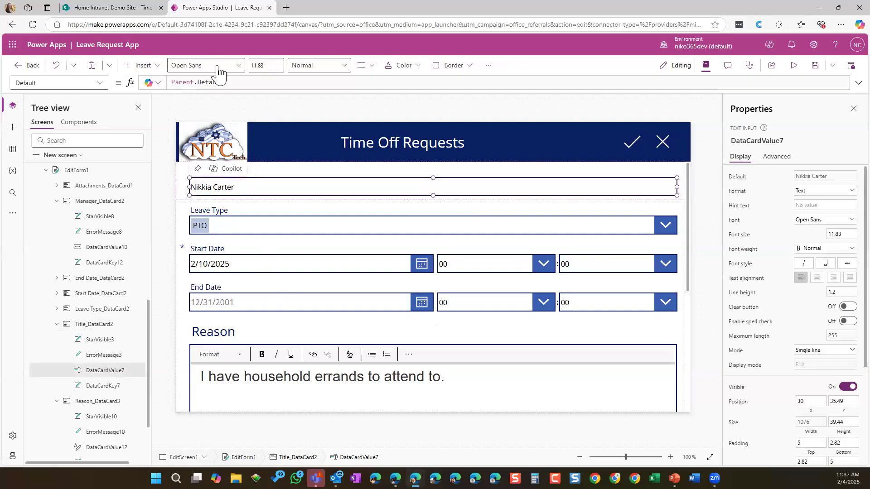
click(239, 66)
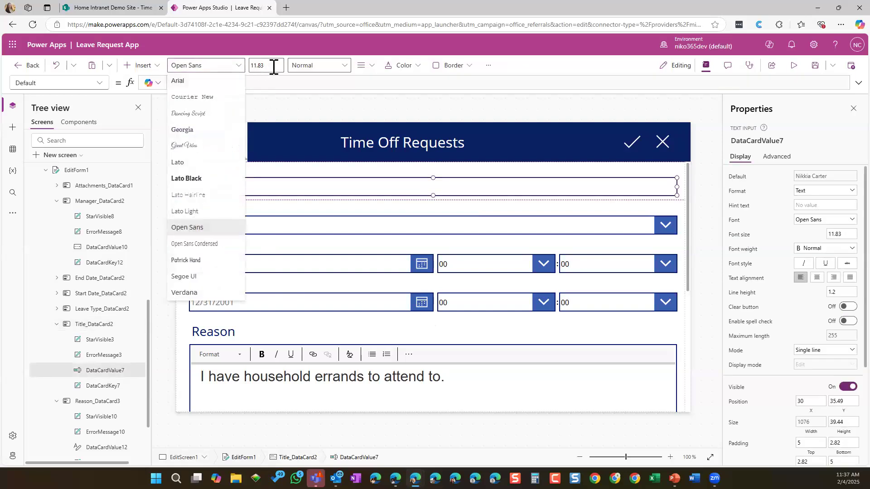
click(342, 67)
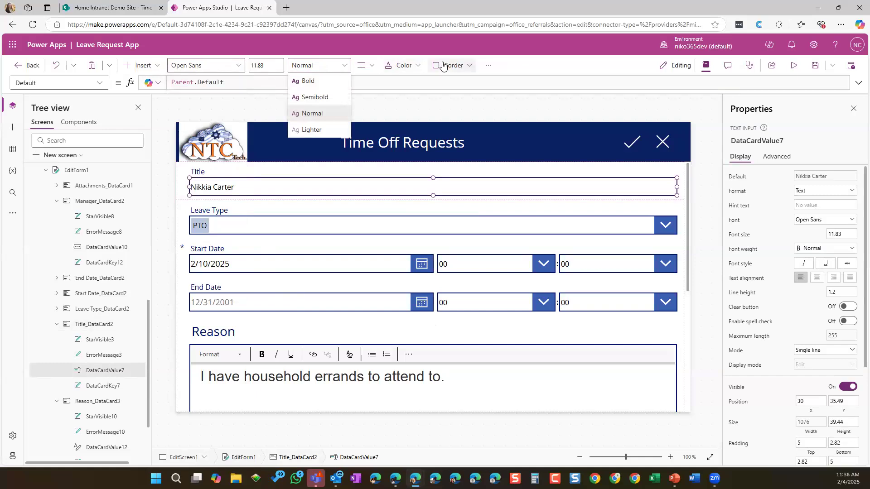
click(376, 67)
click(375, 67)
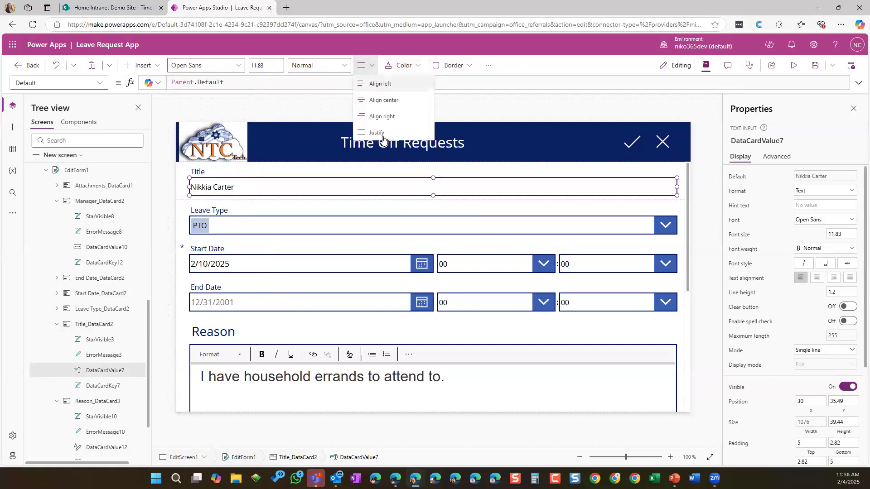
click(414, 72)
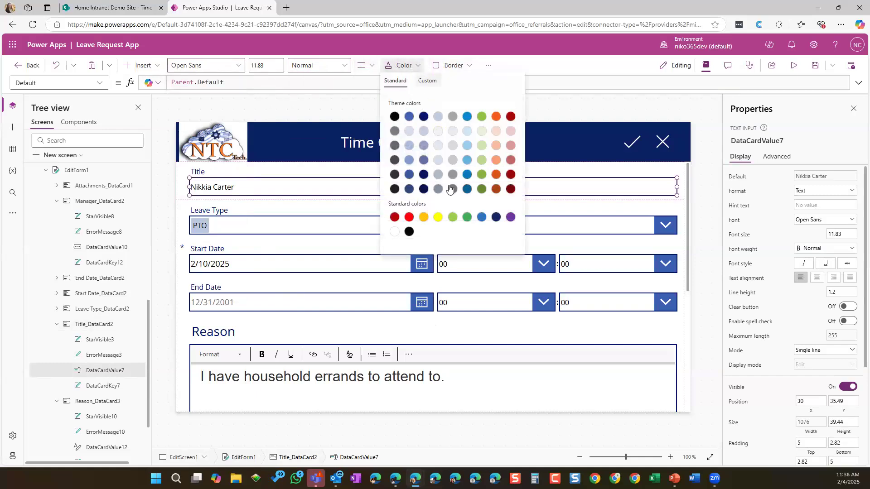
click(470, 66)
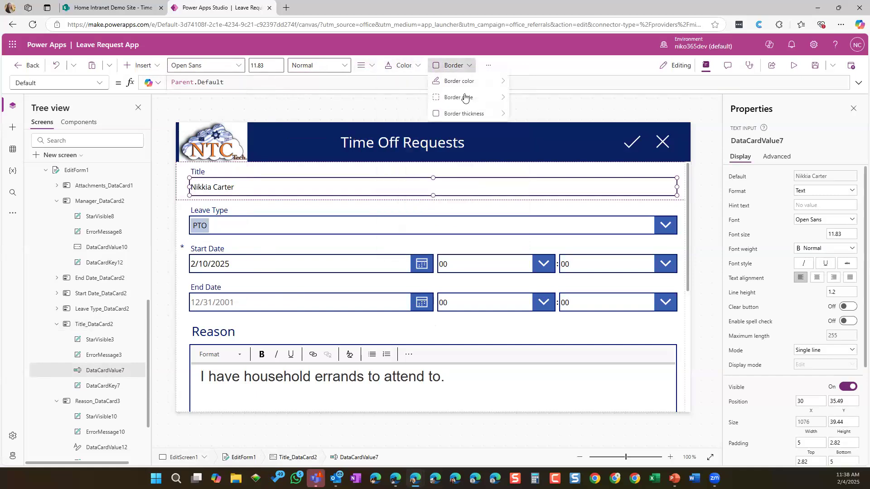
mouse_move(477, 93)
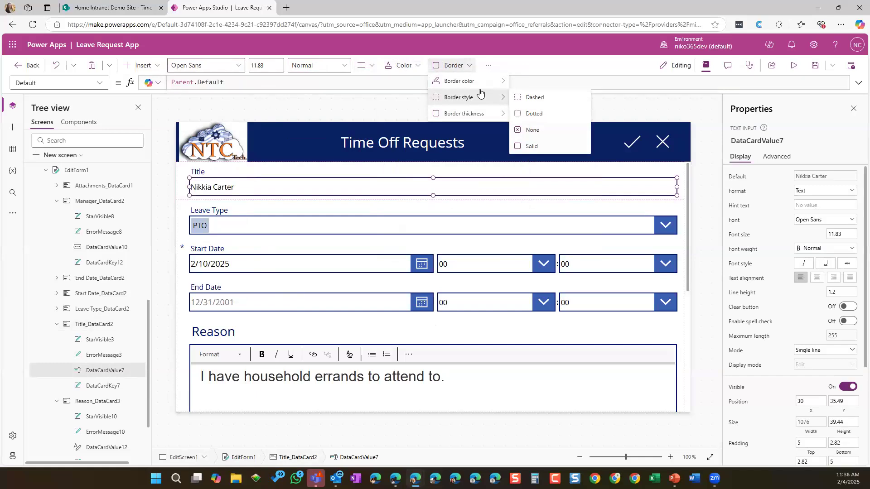
mouse_move(481, 116)
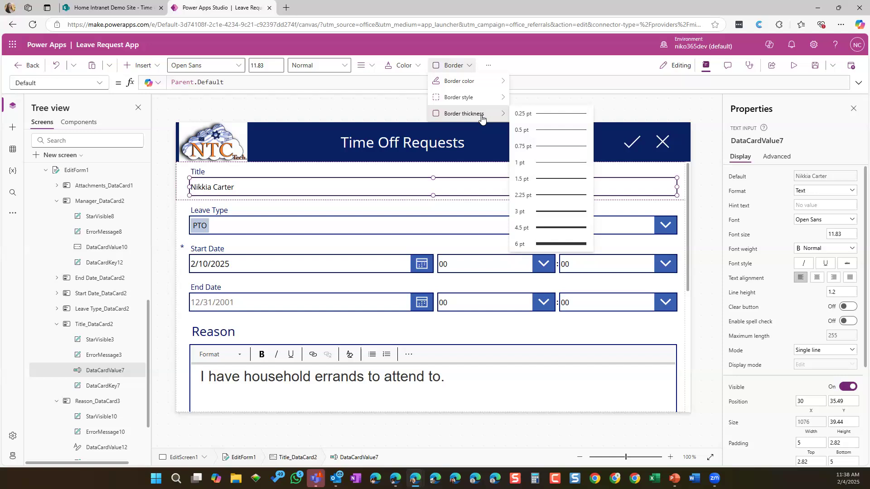
Make the Title field's label bold and set its font size to 14
click(196, 171)
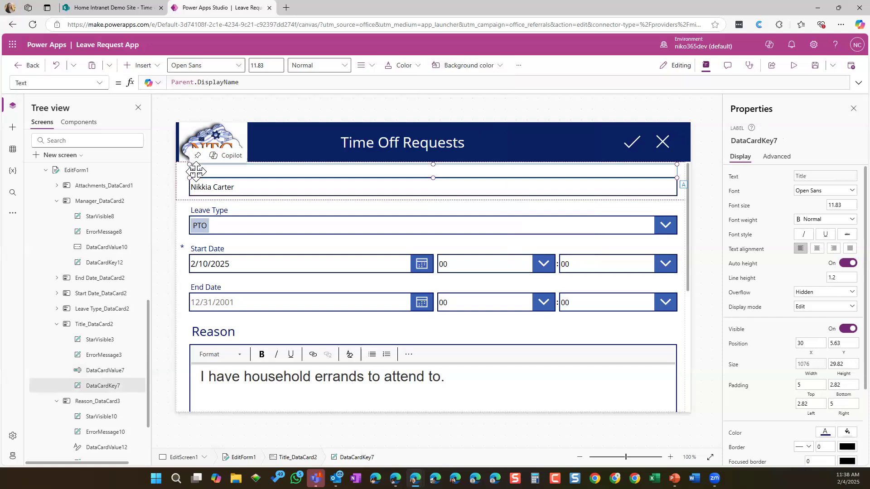
click(344, 67)
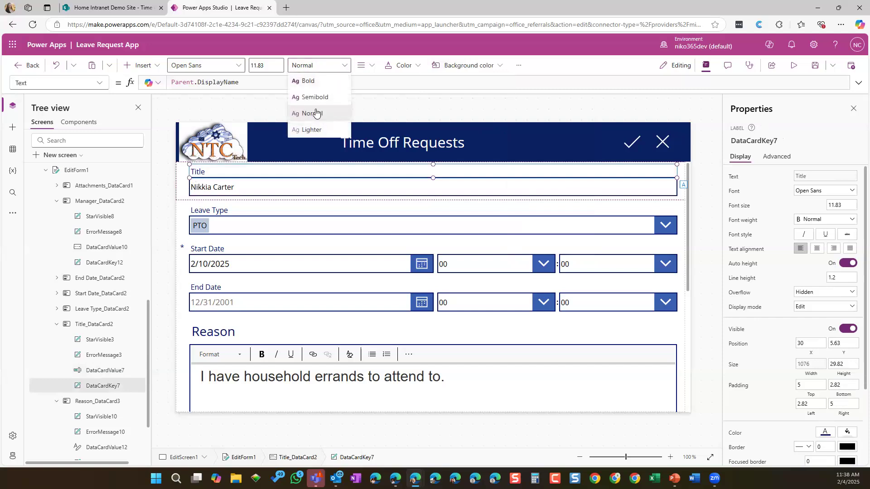
click(310, 81)
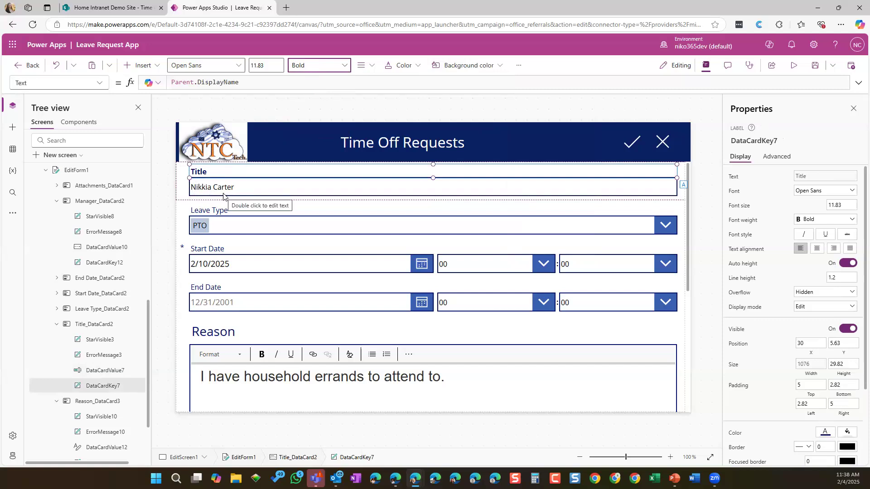
drag(273, 72, 248, 70)
text(14)
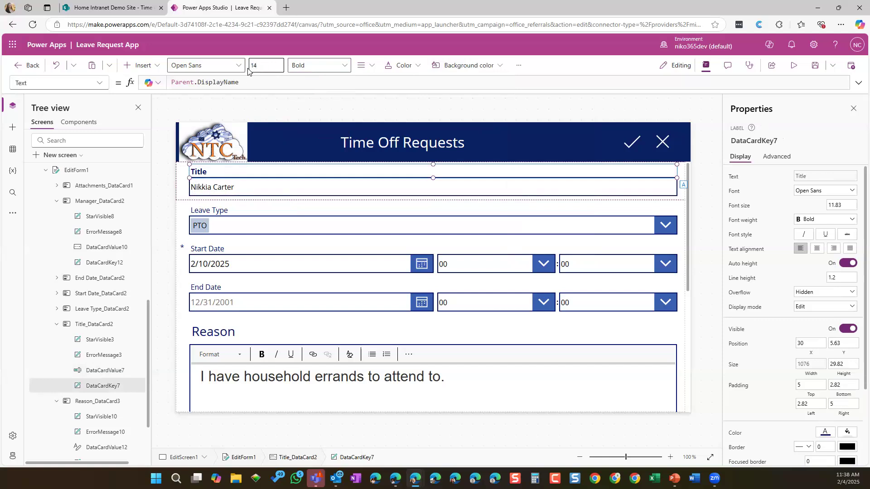
key(Return)
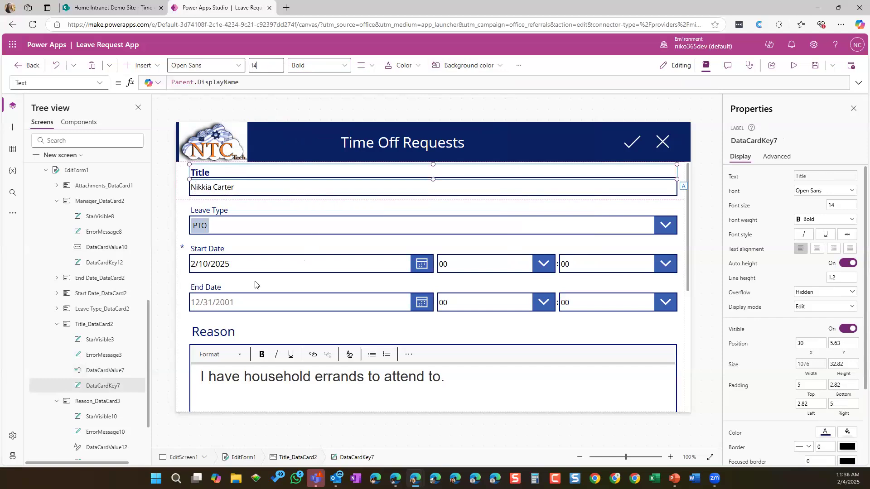
Make the Start Date field's required asterisk red and bold
click(185, 252)
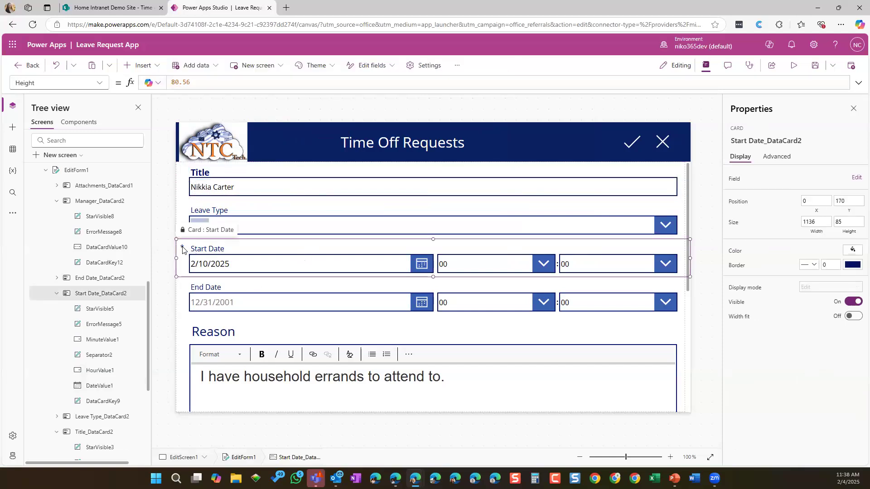
click(183, 248)
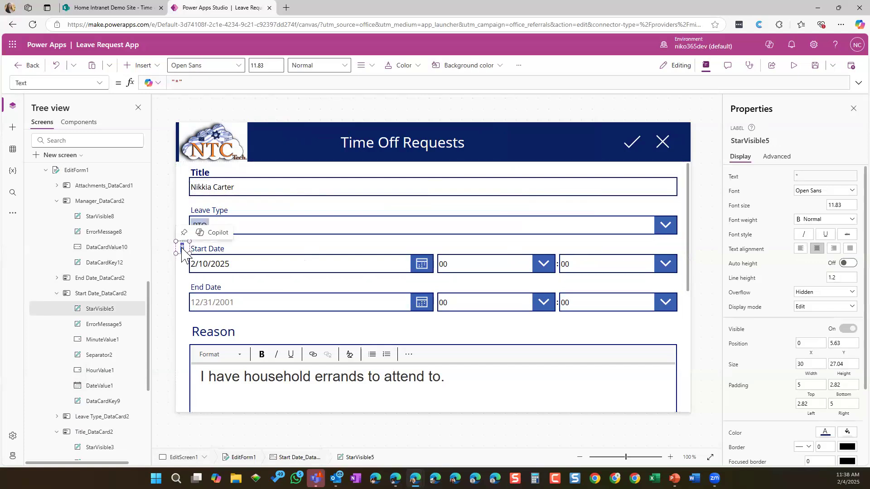
click(417, 68)
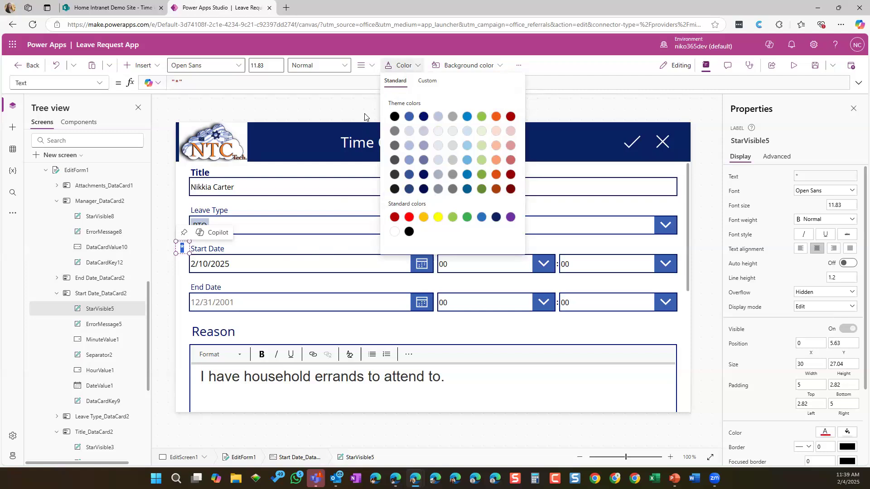
click(343, 66)
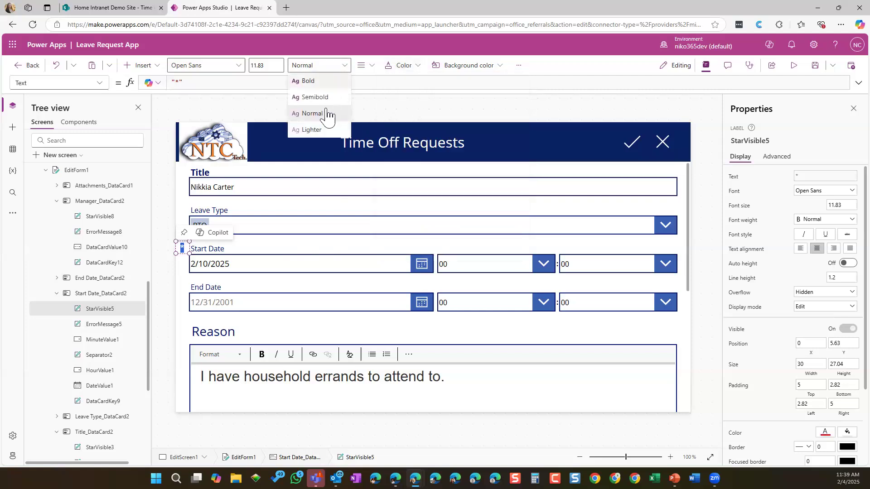
click(319, 83)
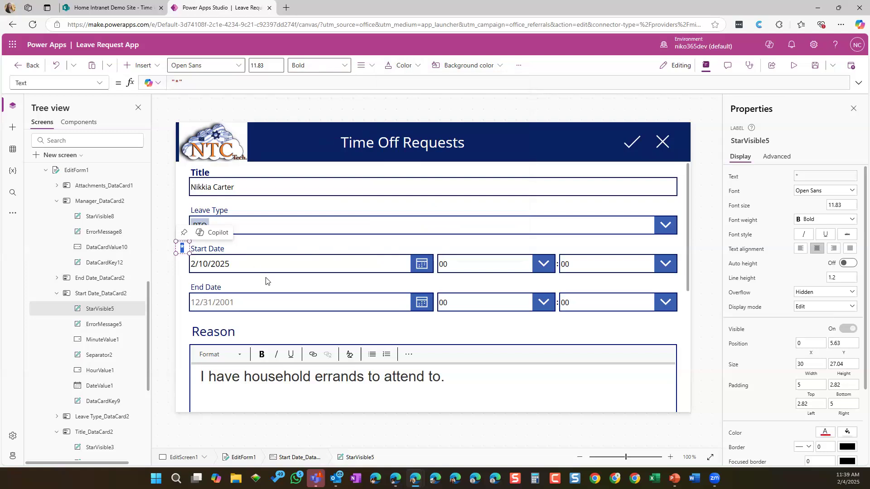
Make the Manager field's required asterisk bold and color it red from the standard colors
click(298, 287)
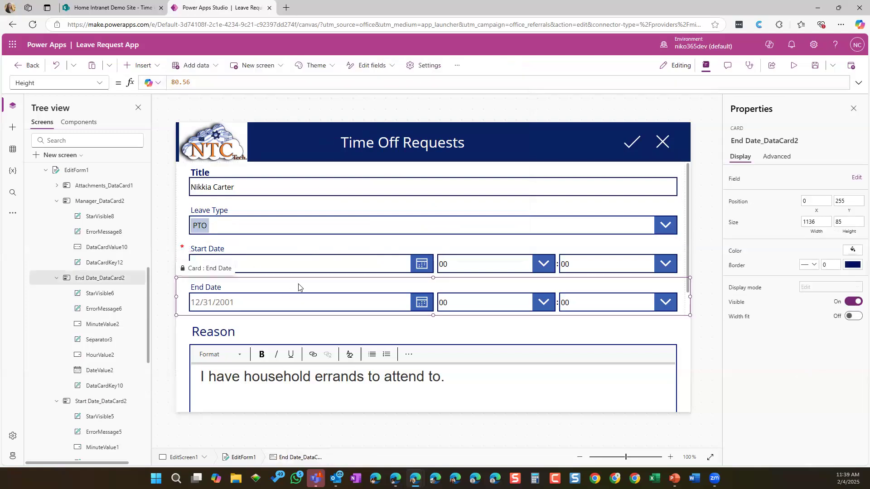
scroll(297, 287, down, 5)
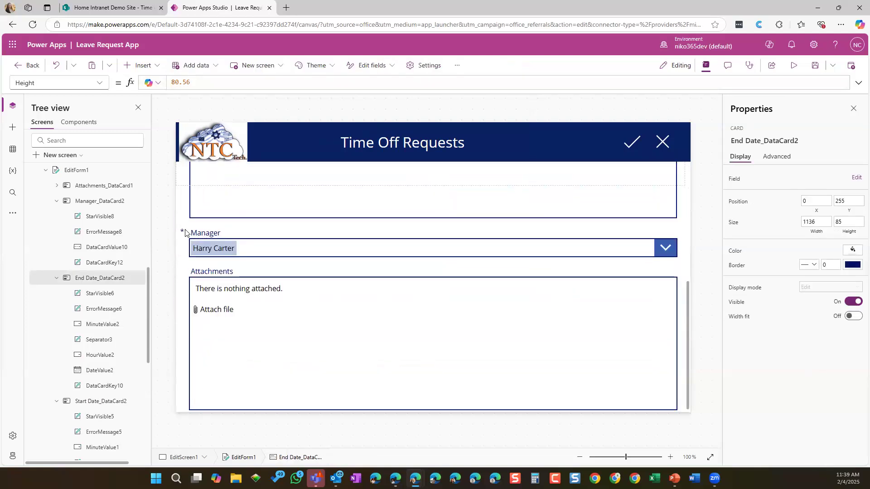
click(183, 233)
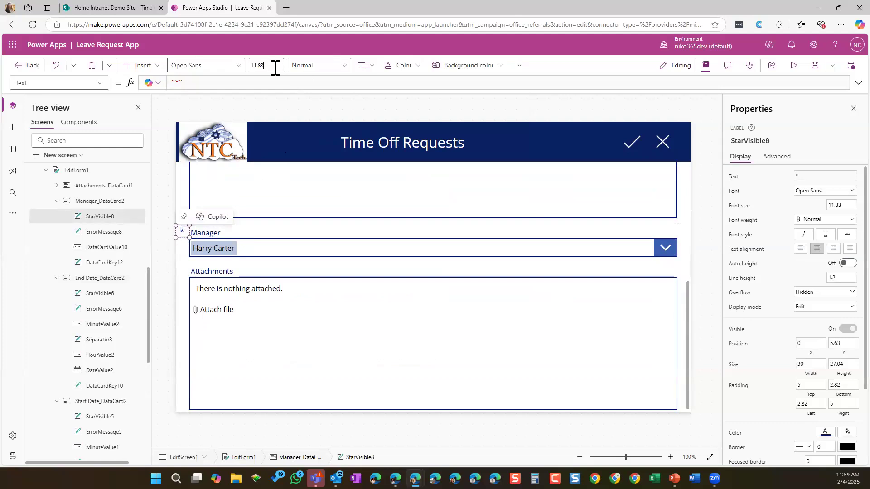
click(343, 66)
key(Escape)
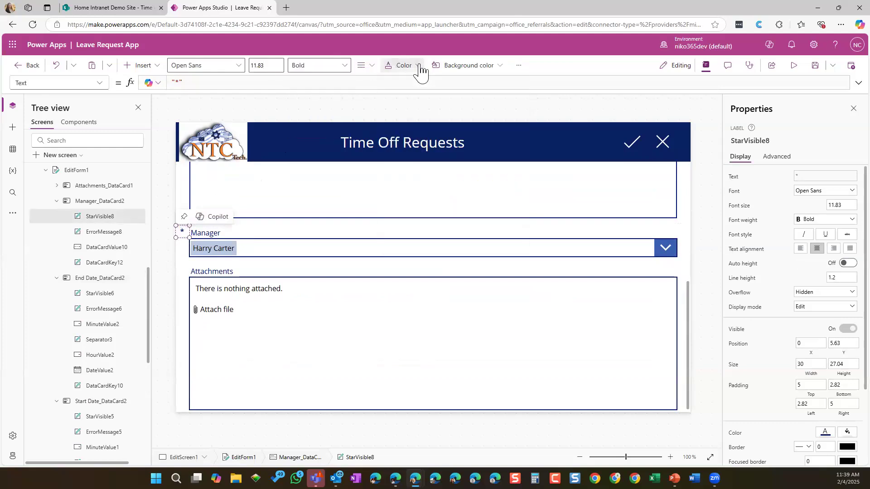
click(418, 65)
click(409, 217)
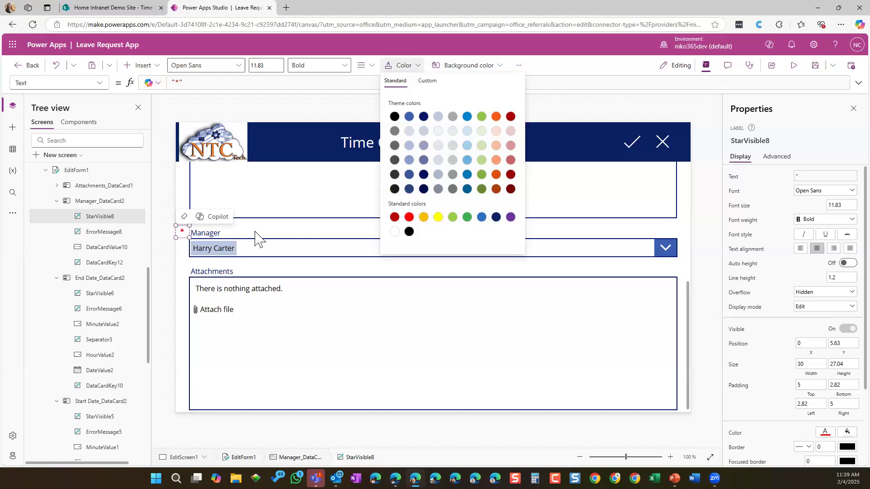
Change the Leave Type combo box's chevron background to dark navy blue from the standard colors
scroll(261, 237, up, 4)
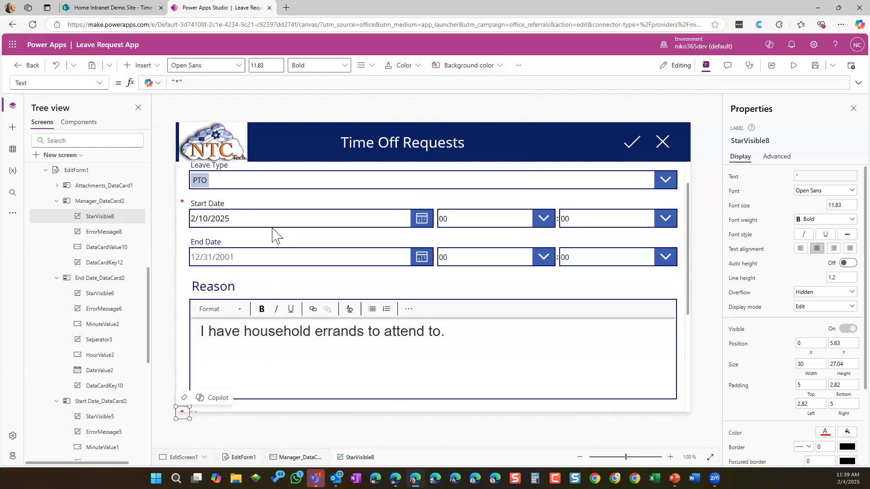
scroll(237, 210, up, 1)
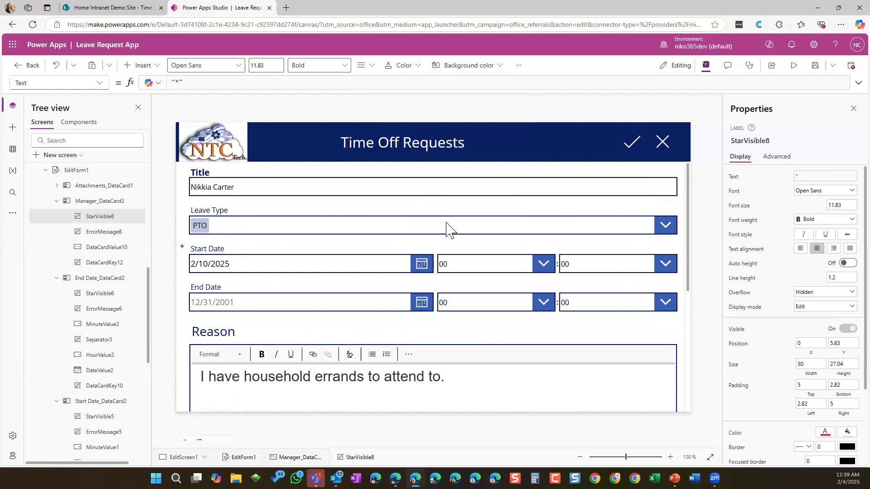
click(669, 230)
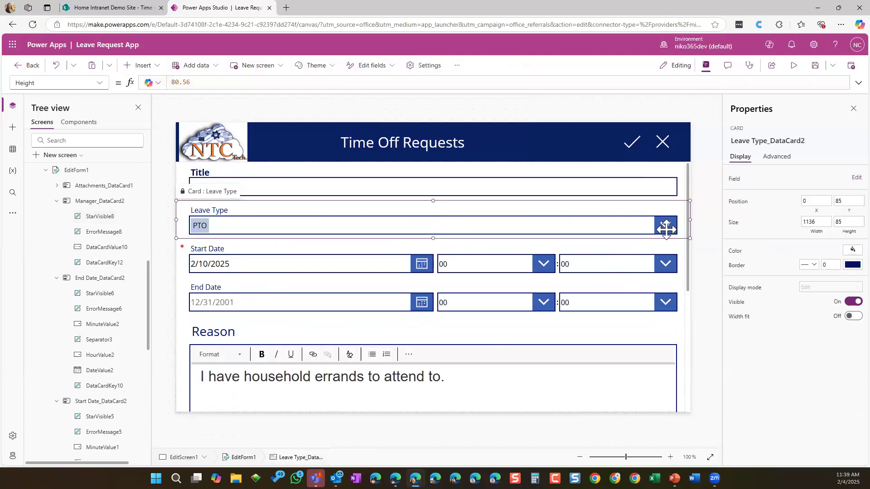
click(667, 228)
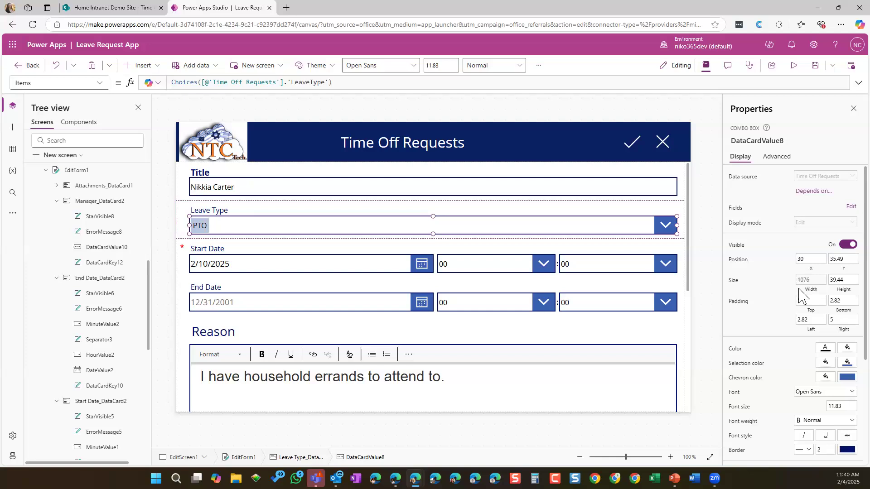
click(848, 377)
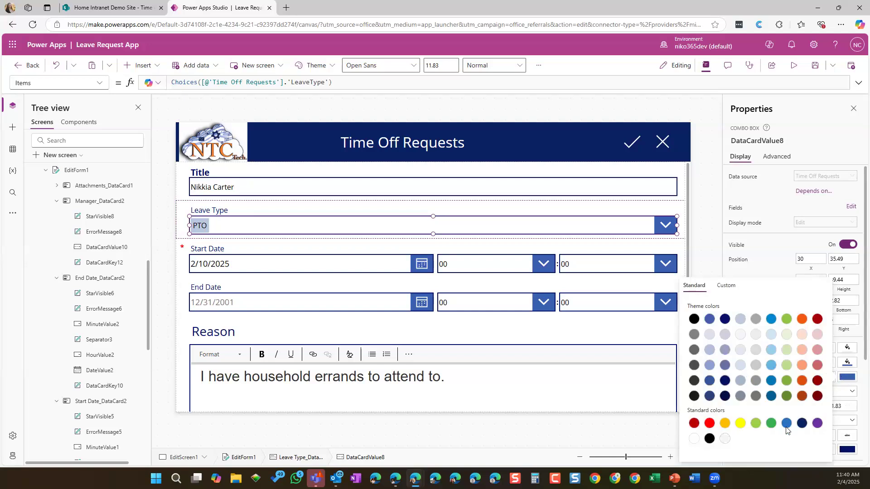
click(802, 424)
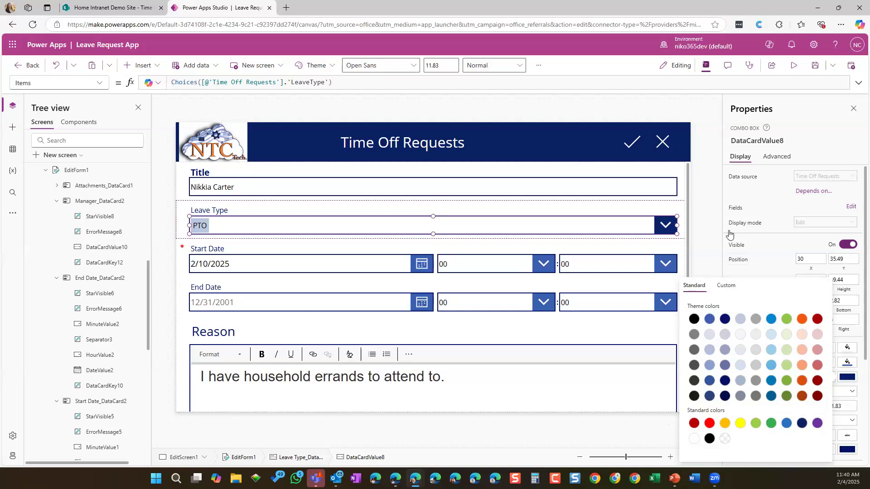
Change the Leave Type combo box's chevron background to the golden yellow standard color, RGBA(255, 191, 0, 1)
click(671, 228)
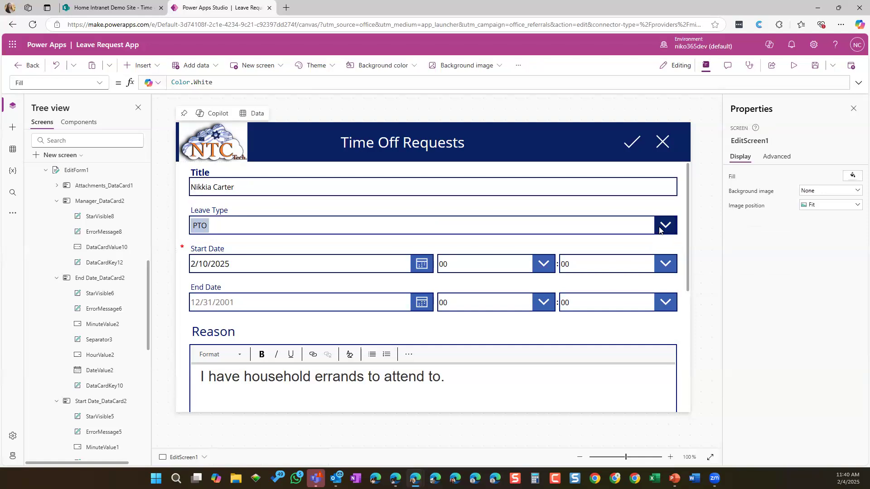
click(644, 232)
click(671, 230)
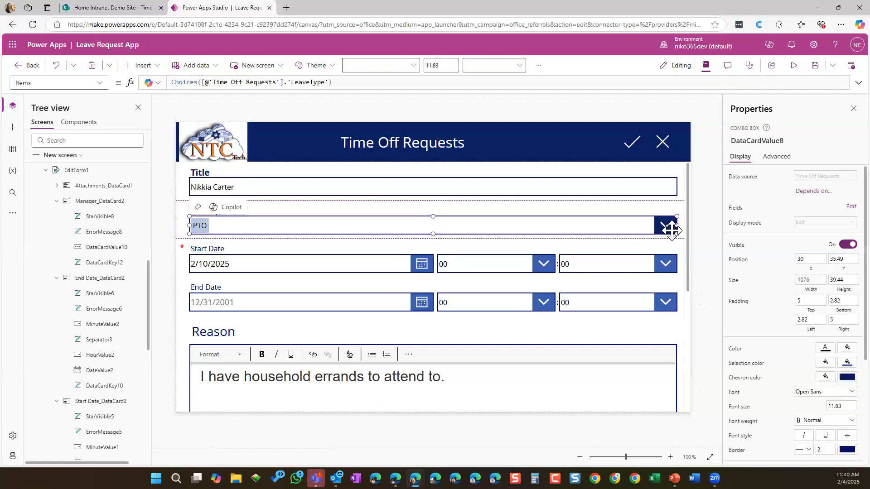
click(849, 378)
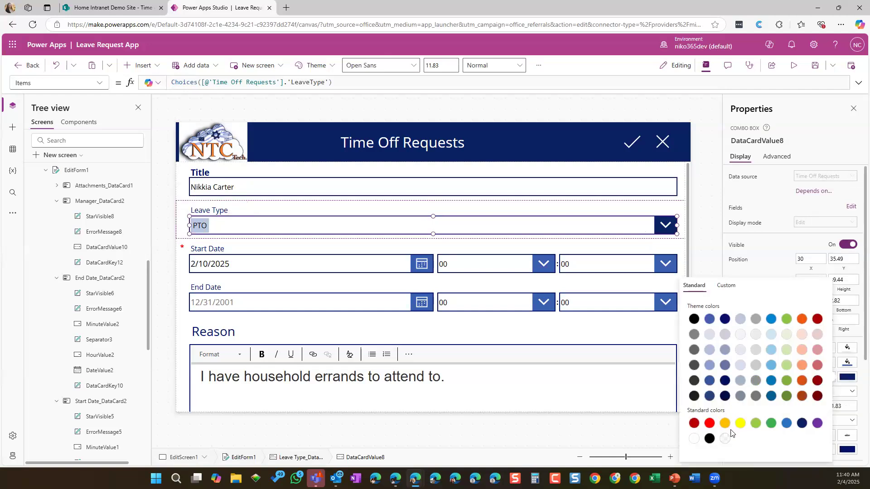
click(725, 424)
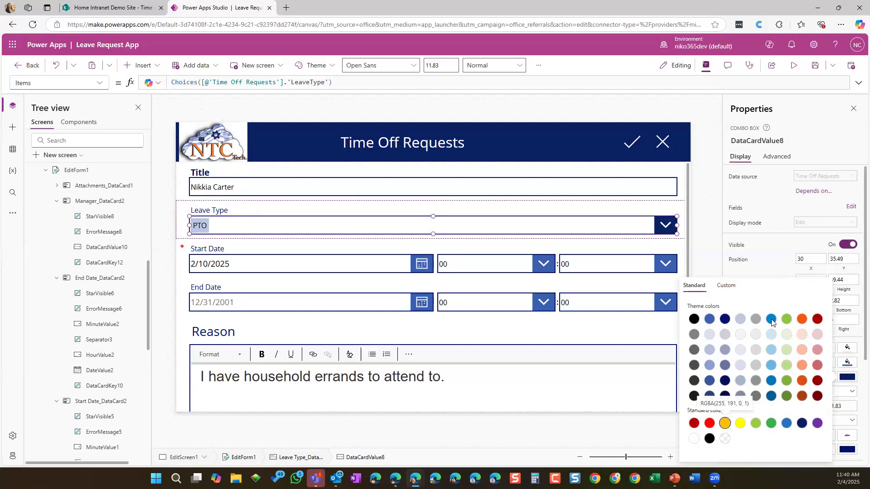
click(686, 250)
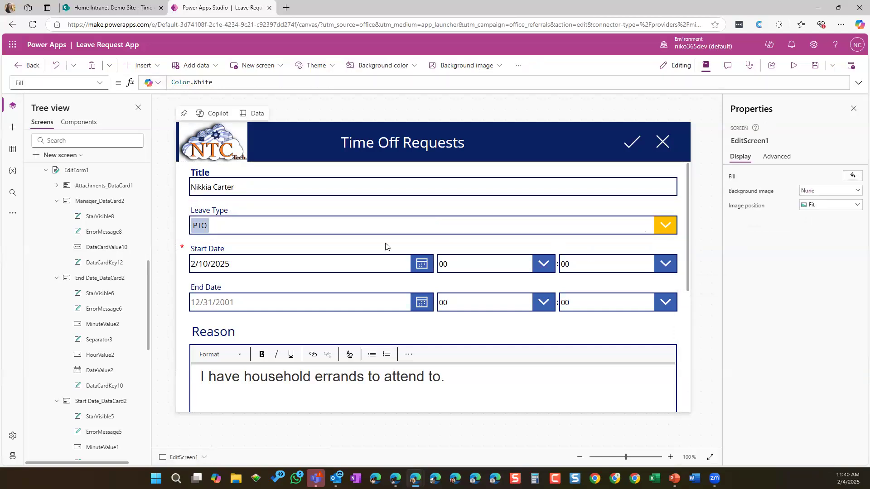
Select the Start Date field's date picker and locate the icon color settings in its advanced properties
click(413, 268)
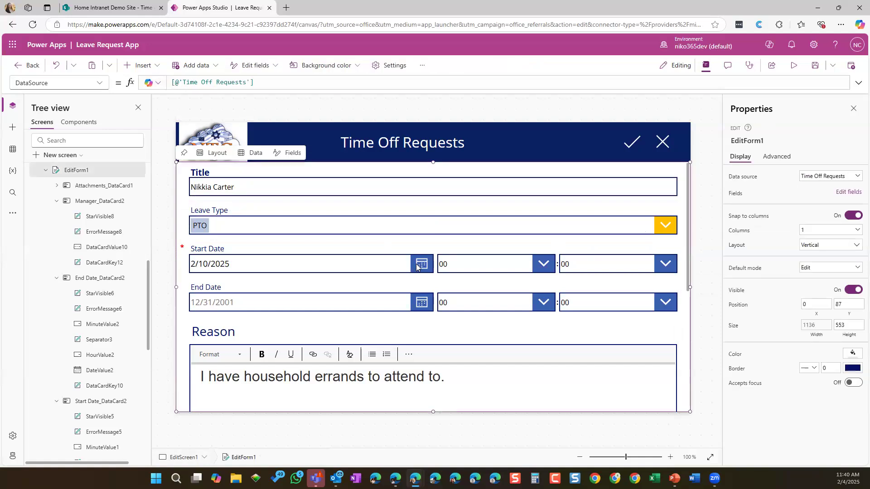
click(416, 267)
click(417, 265)
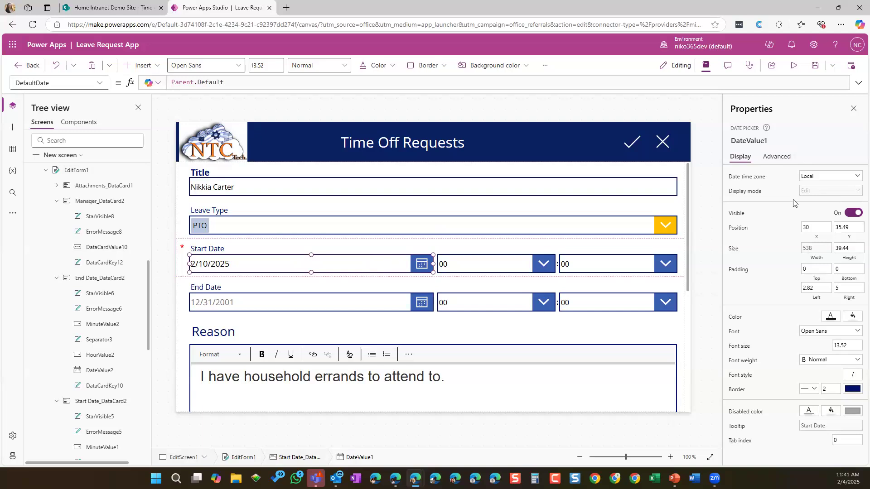
click(783, 163)
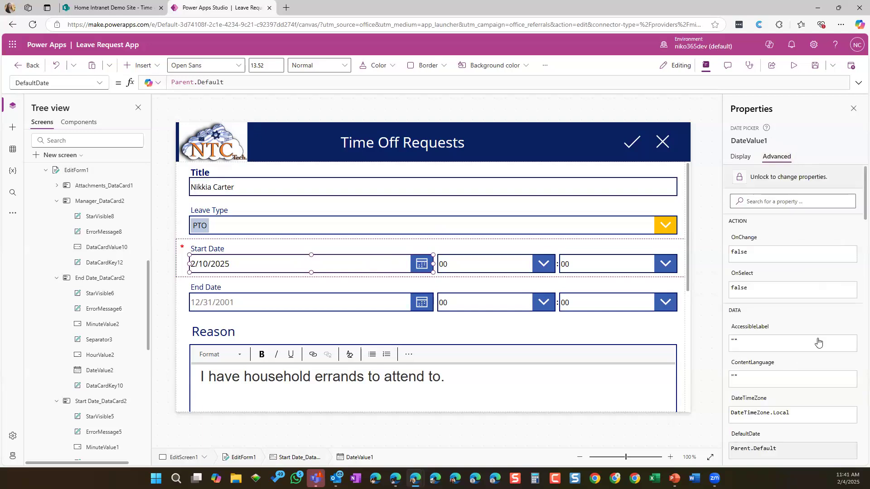
scroll(818, 342, down, 4)
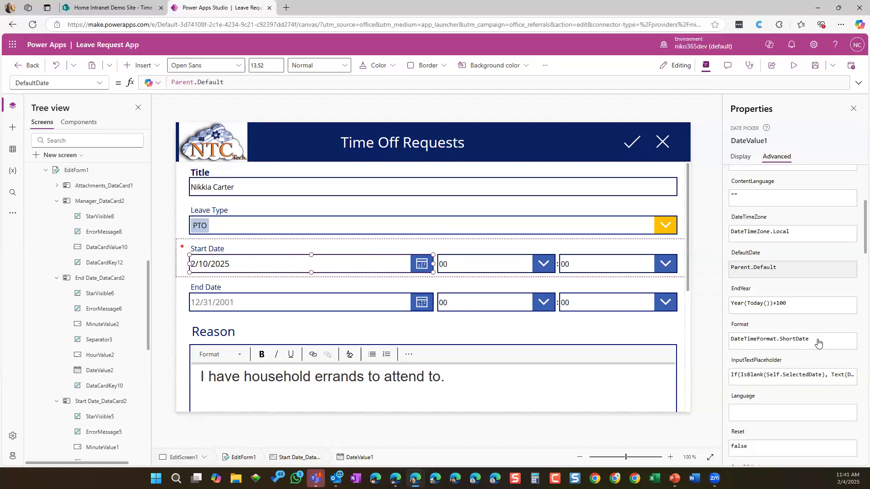
scroll(821, 347, down, 2)
scroll(821, 348, down, 3)
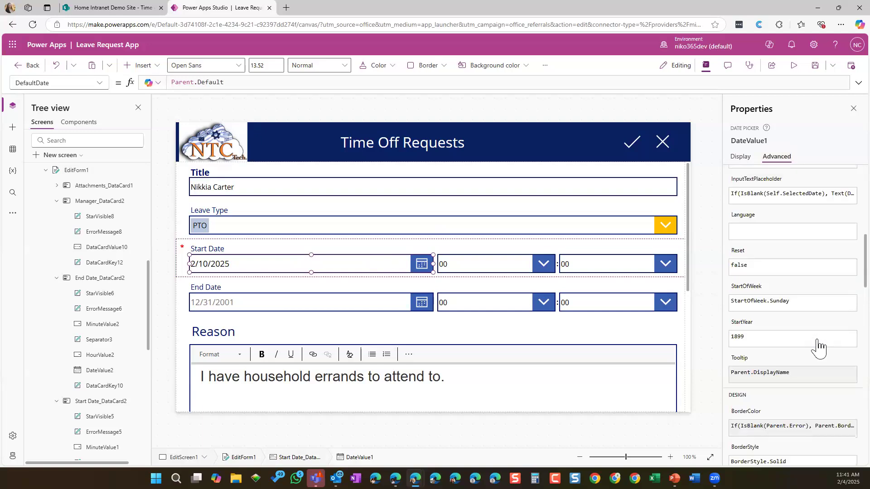
scroll(821, 348, down, 1)
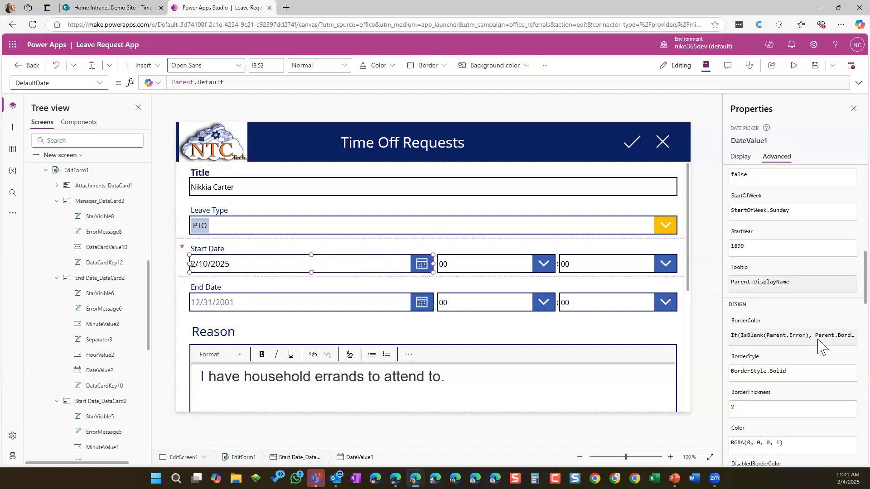
scroll(822, 348, down, 3)
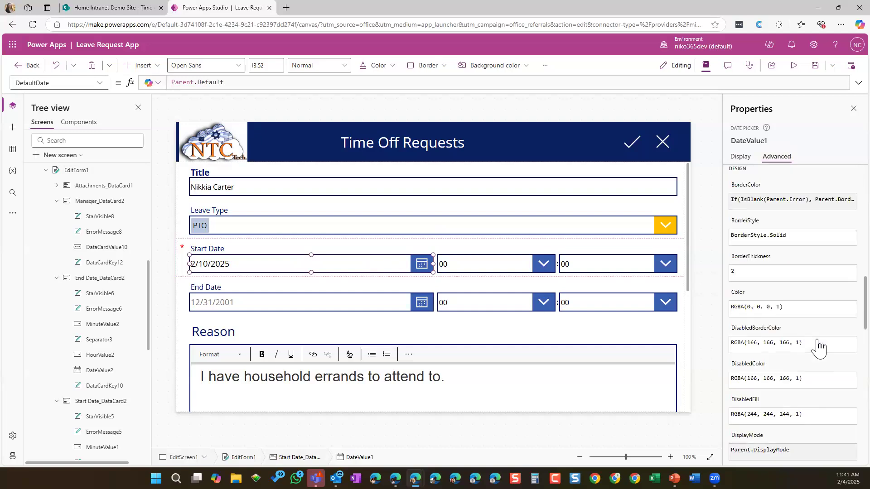
scroll(819, 345, down, 3)
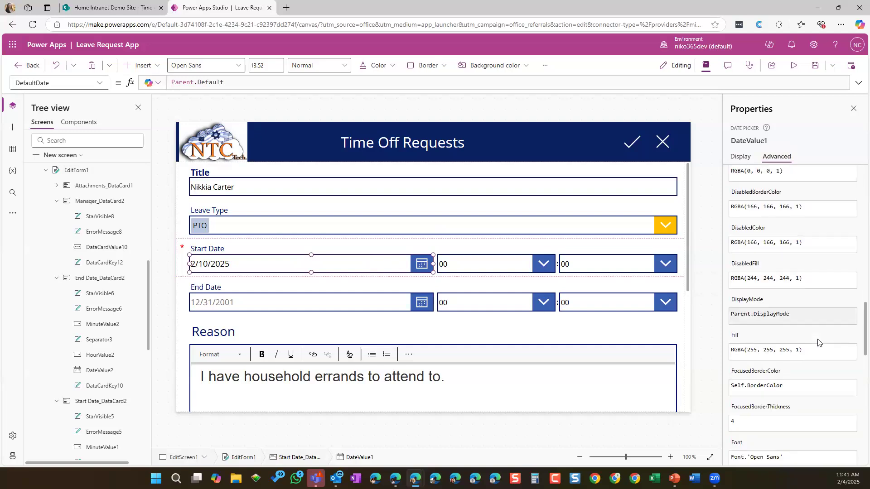
scroll(818, 343, down, 3)
scroll(819, 343, down, 1)
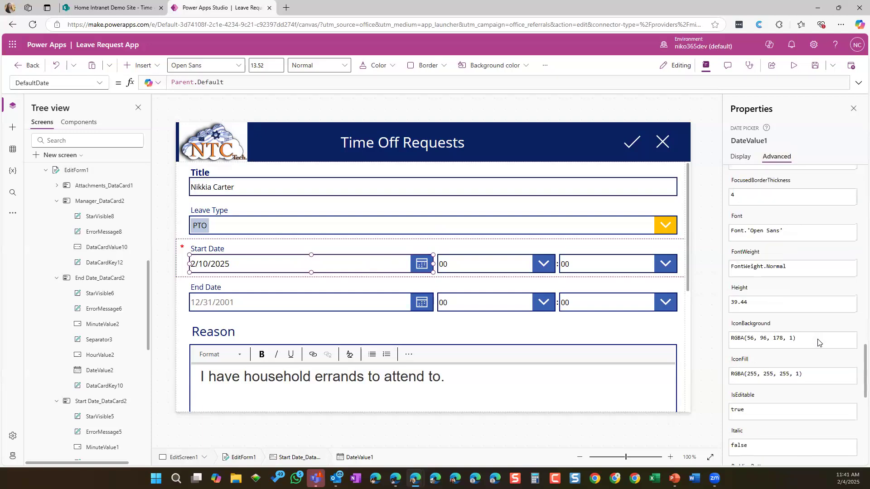
scroll(788, 308, down, 2)
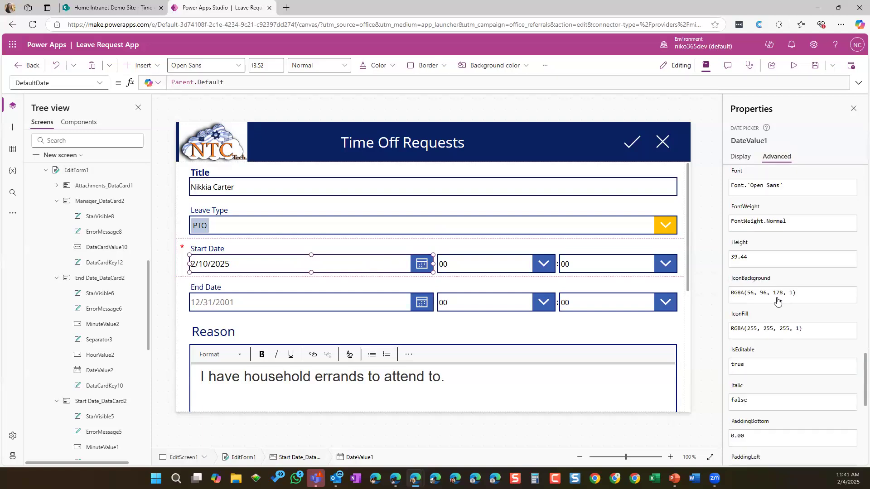
Set the Start Date picker's IconFill to RGBA(24, 41, 87, 1) and copy that color formula
click(787, 332)
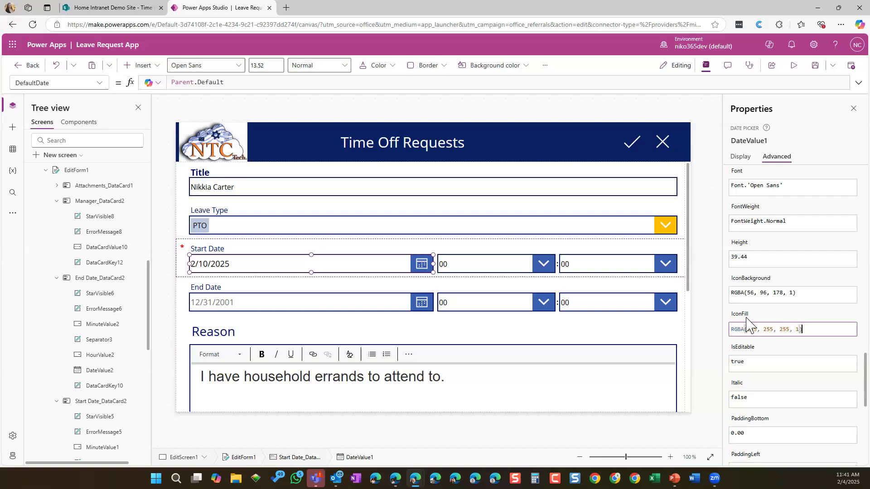
click(256, 479)
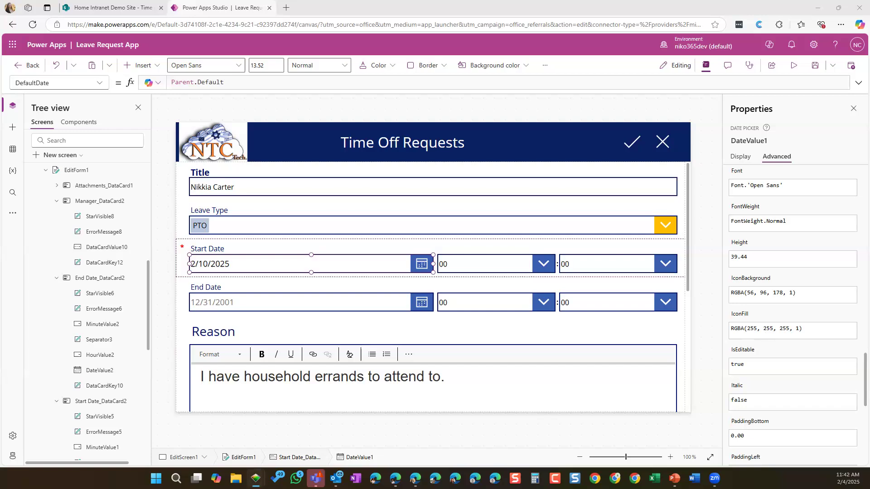
click(753, 331)
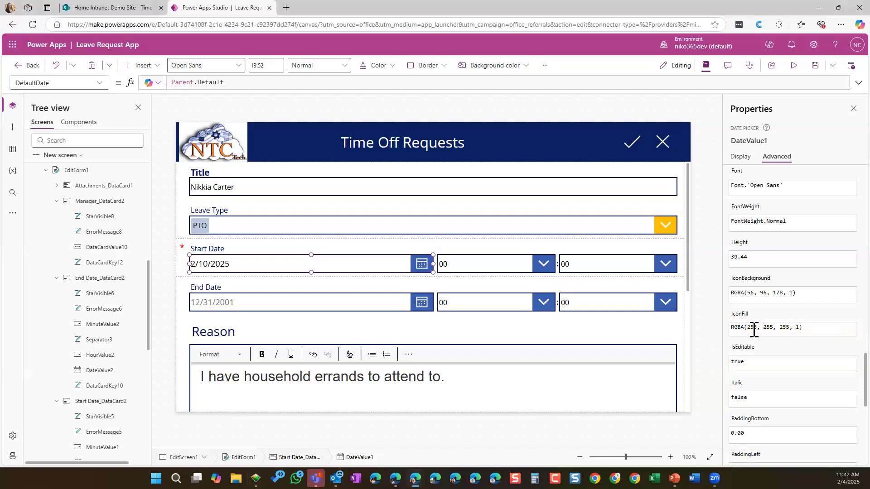
double_click(754, 331)
text(24)
double_click(766, 330)
text(41)
double_click(777, 330)
text(87)
key(Return)
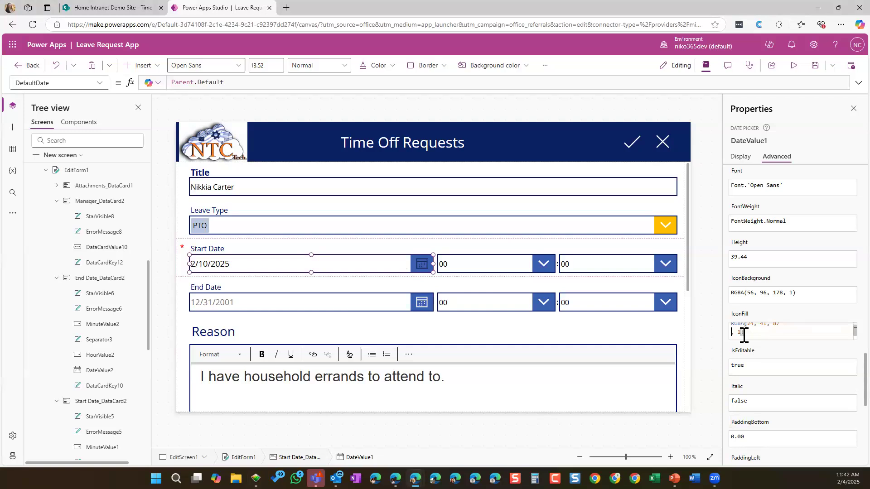
key(BackSpace)
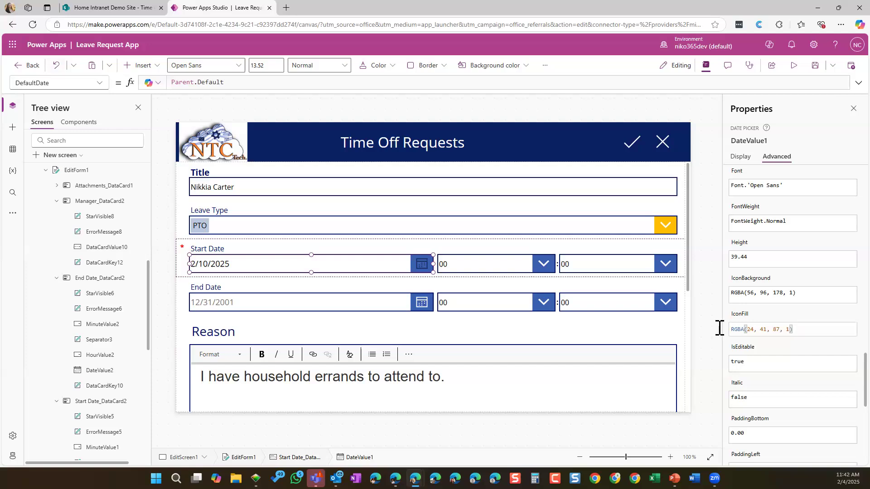
key(ctrl+a)
key(ctrl+c)
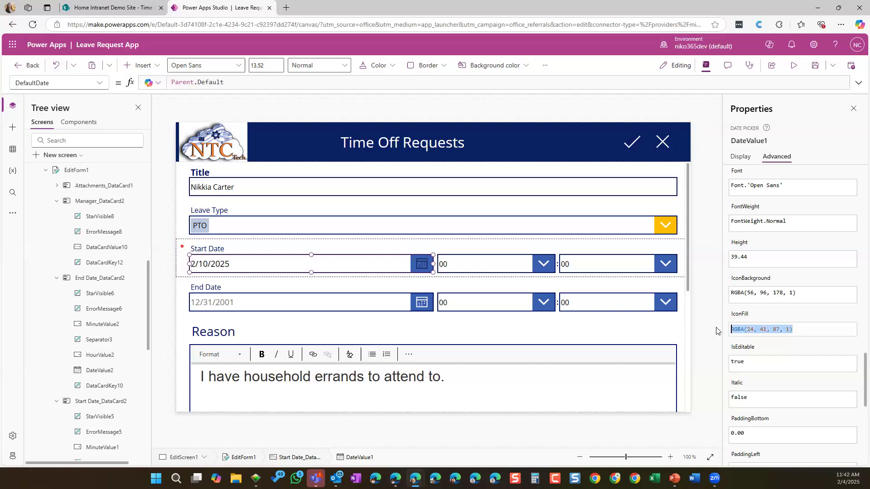
Restore the Start Date picker's IconFill to white, RGBA(255, 255, 255, 1)
double_click(751, 329)
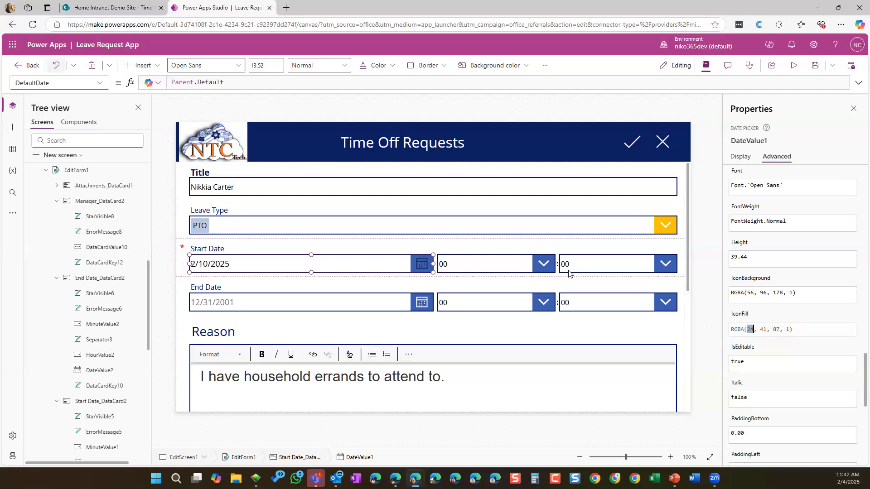
click(54, 68)
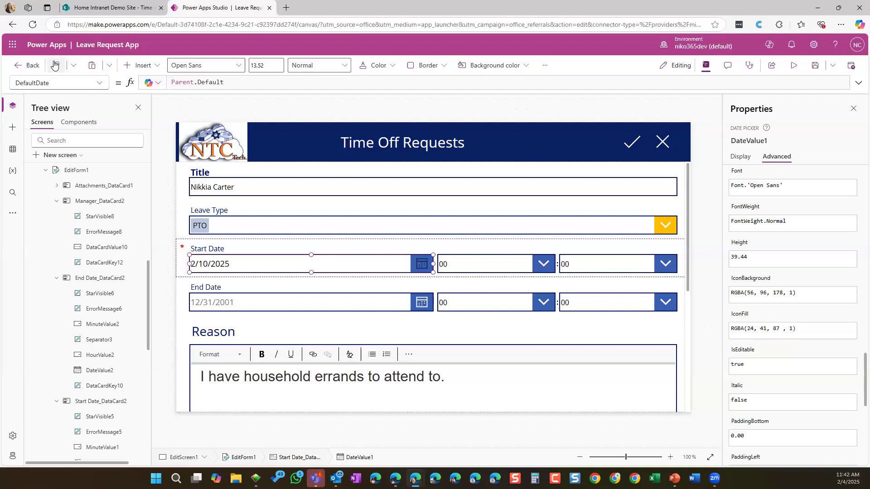
double_click(750, 329)
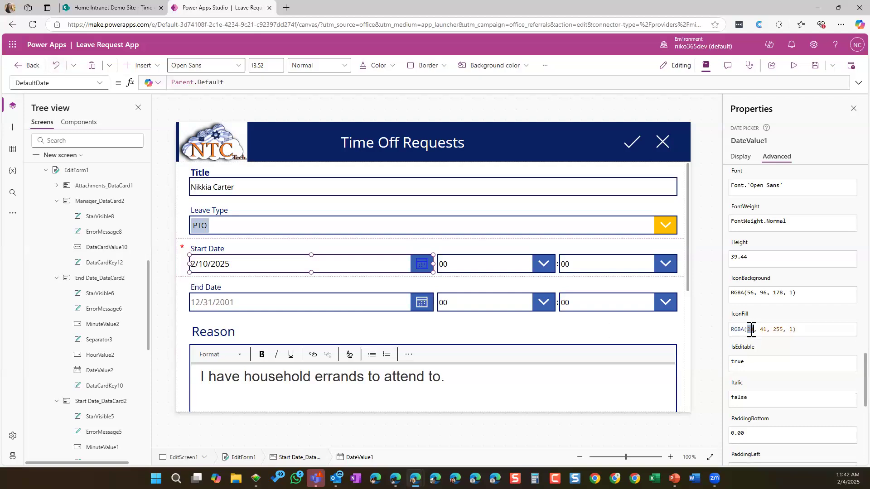
text(255)
double_click(766, 329)
text(255)
double_click(767, 330)
text(255)
click(818, 332)
Replace the Start Date picker's IconBackground with the copied dark navy color, RGBA(24, 41, 87, 1)
click(809, 293)
key(ctrl+a)
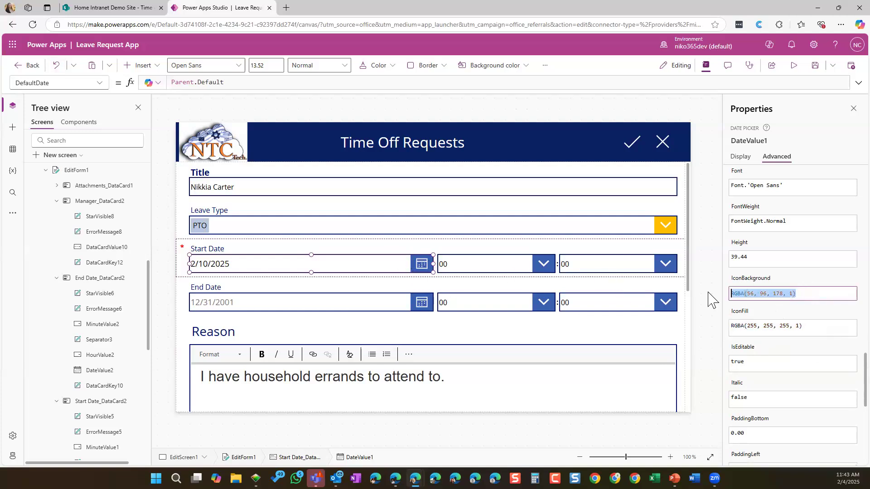
key(ctrl+v)
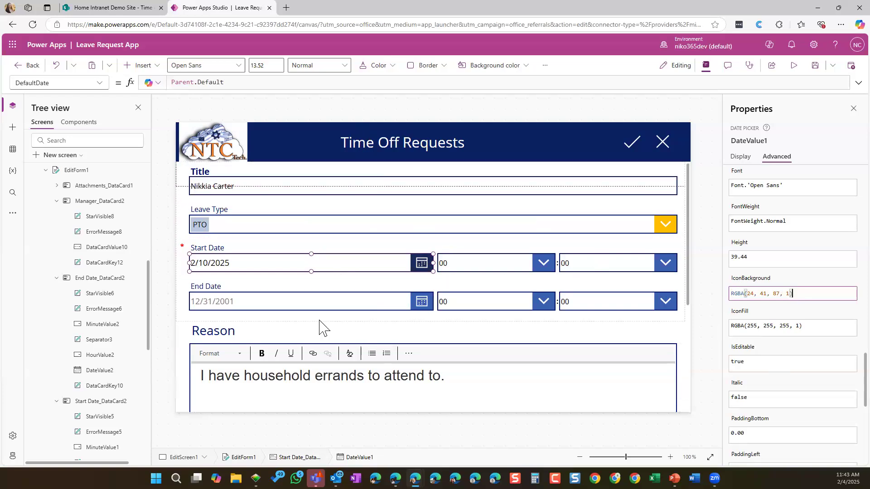
Set the font size of the Reason field's rich text editor to 12
scroll(320, 324, down, 1)
scroll(308, 317, down, 3)
scroll(297, 311, up, 1)
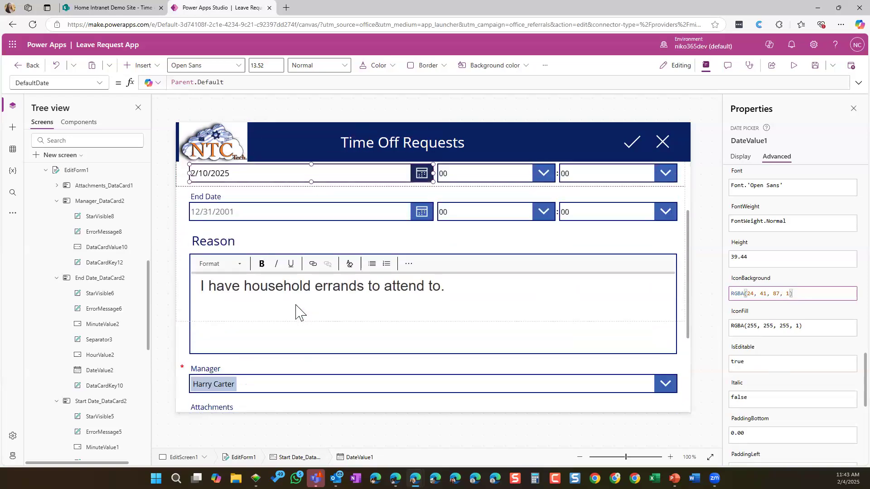
click(253, 313)
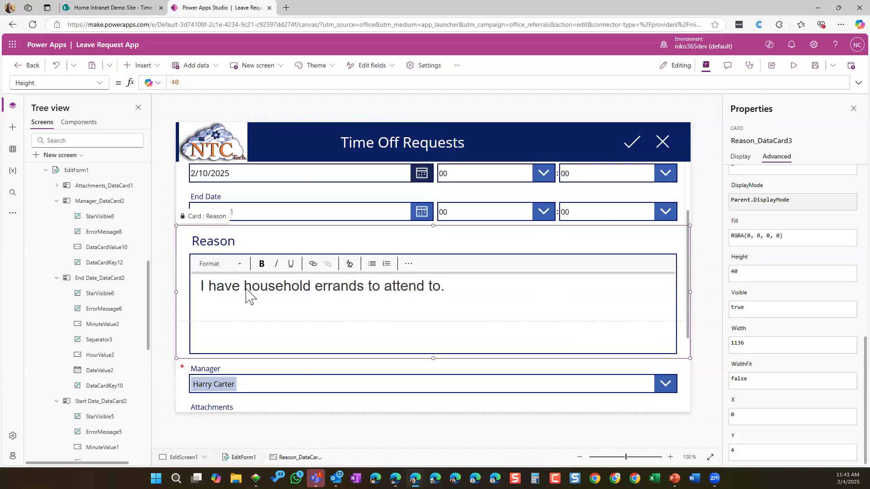
click(193, 279)
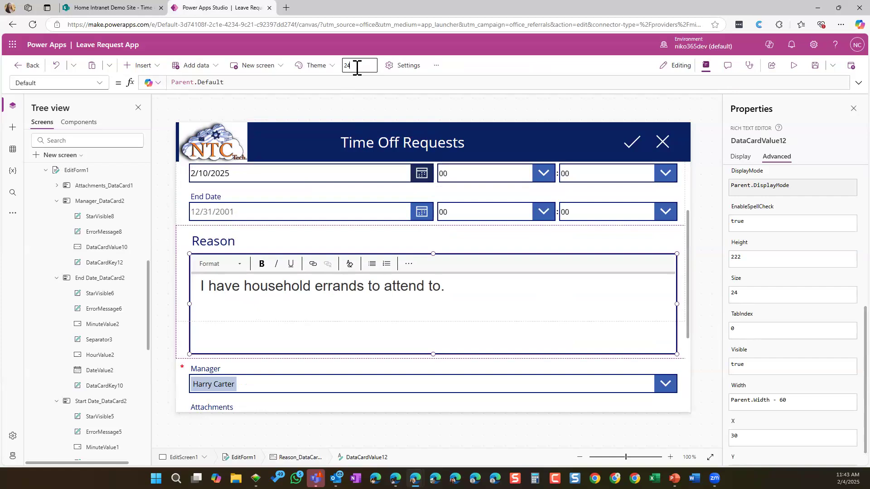
key(BackSpace)
text(12)
key(Return)
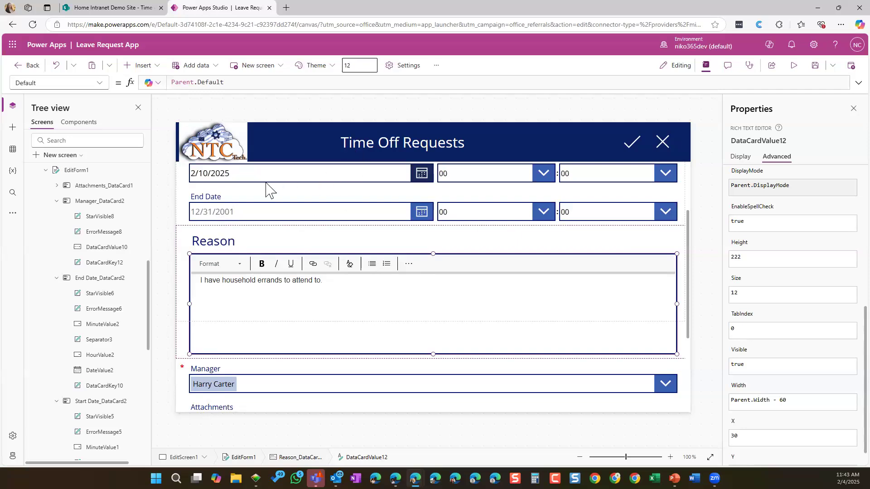
Make the Reason field's label bold and set its font size to 14
click(223, 241)
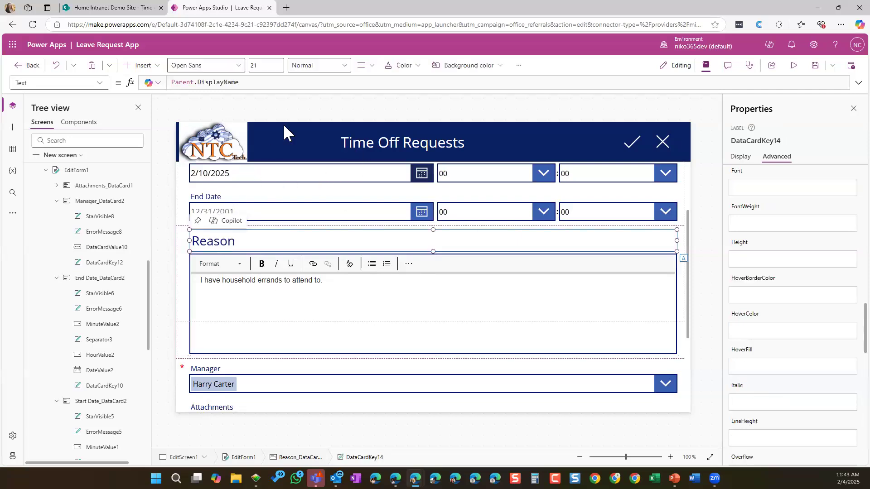
click(342, 68)
click(323, 81)
drag(270, 65, 230, 67)
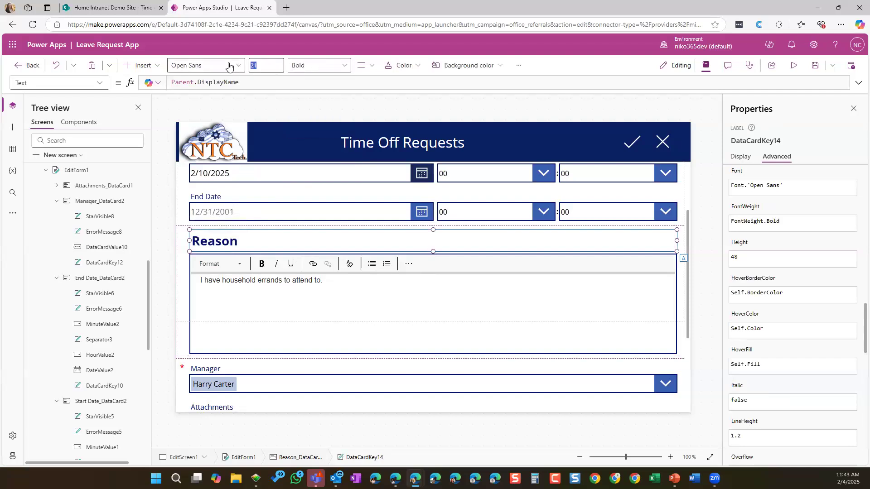
text(14)
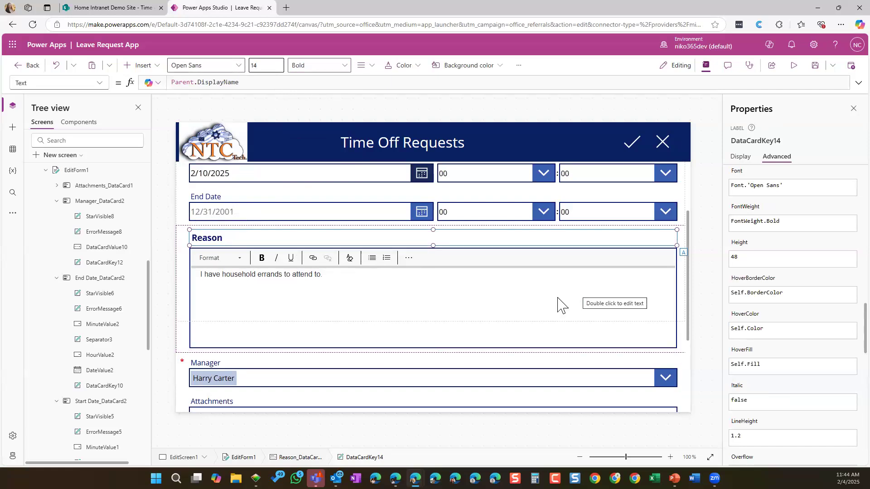
Preview the app starting from DetailScreen1 and go back to the list of time off requests
scroll(578, 369, up, 1)
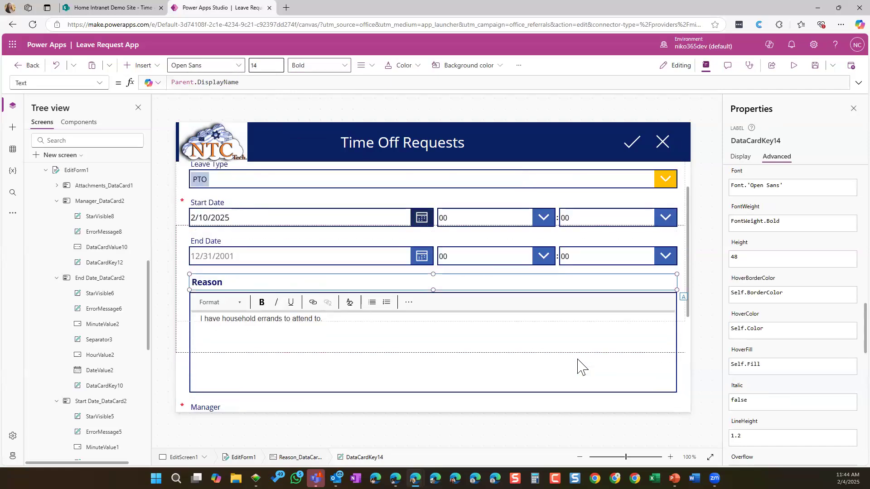
scroll(578, 368, down, 3)
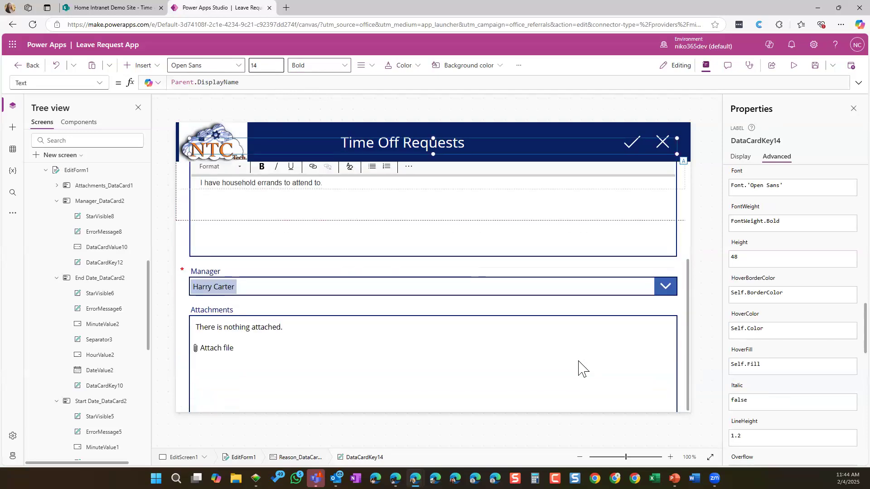
scroll(579, 370, up, 3)
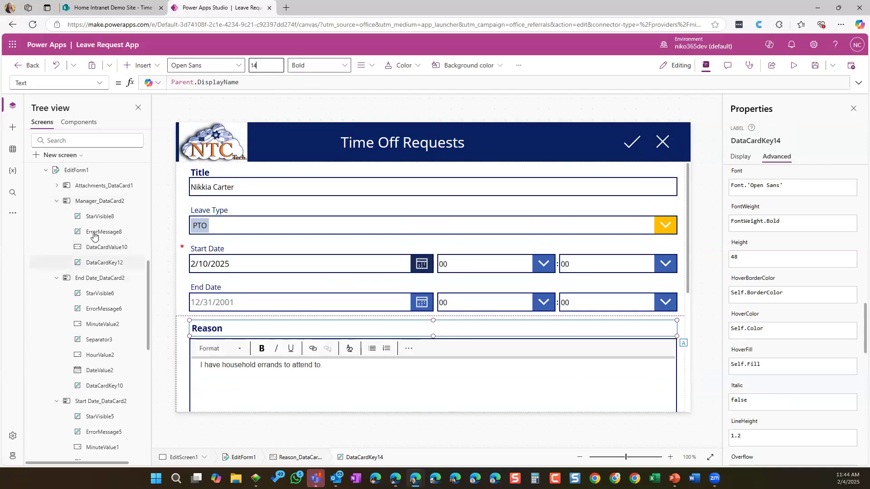
scroll(93, 231, up, 4)
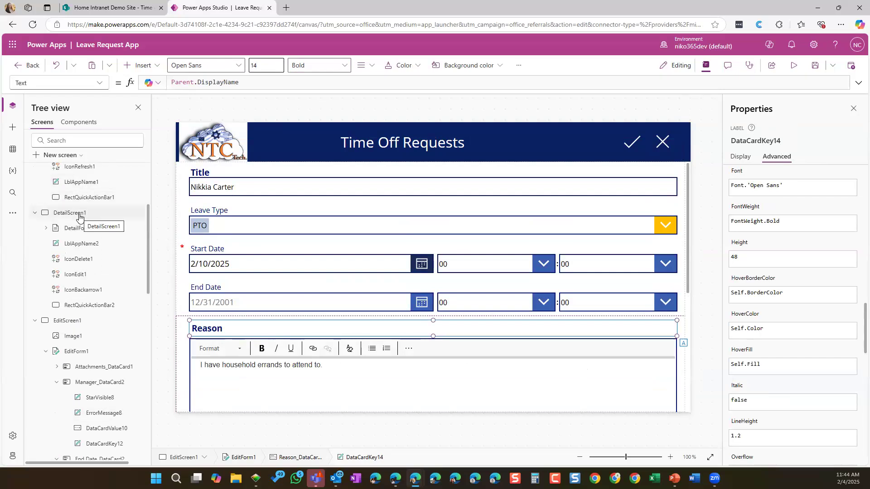
click(79, 215)
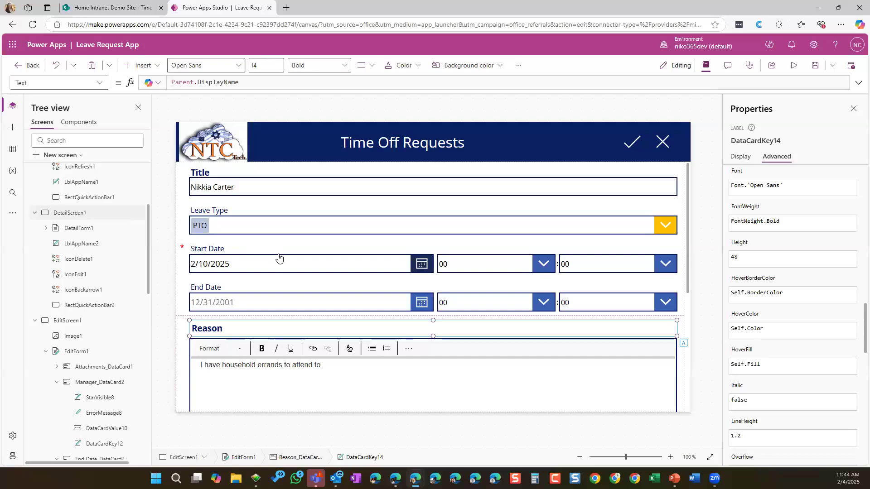
click(795, 66)
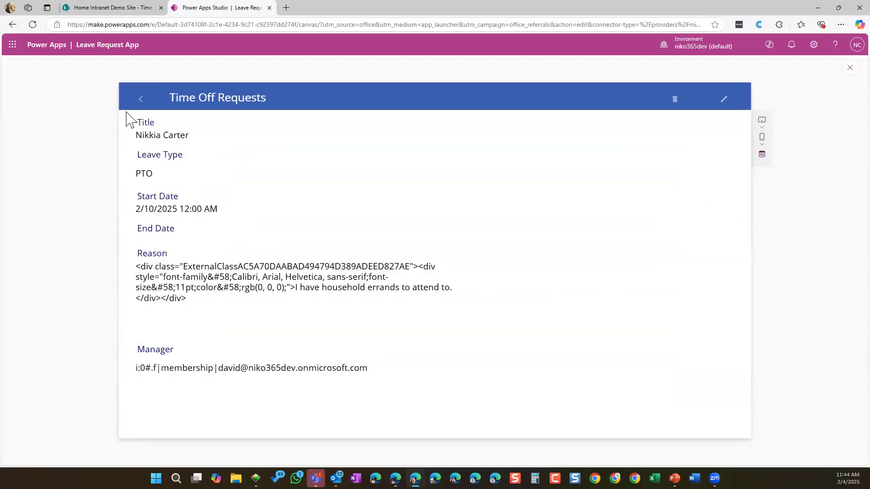
click(137, 103)
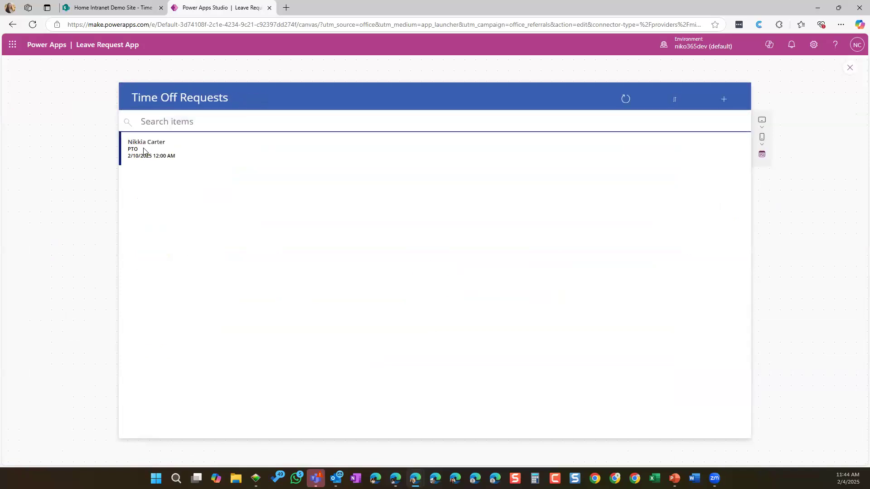
Preview the new request form, checking the Leave Type choices and the Start Date calendar, then cancel the request and leave the preview
click(726, 103)
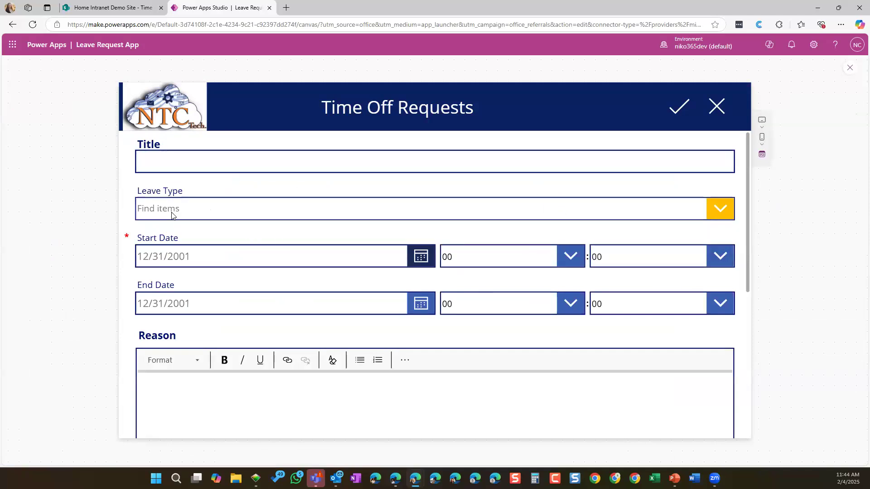
click(721, 209)
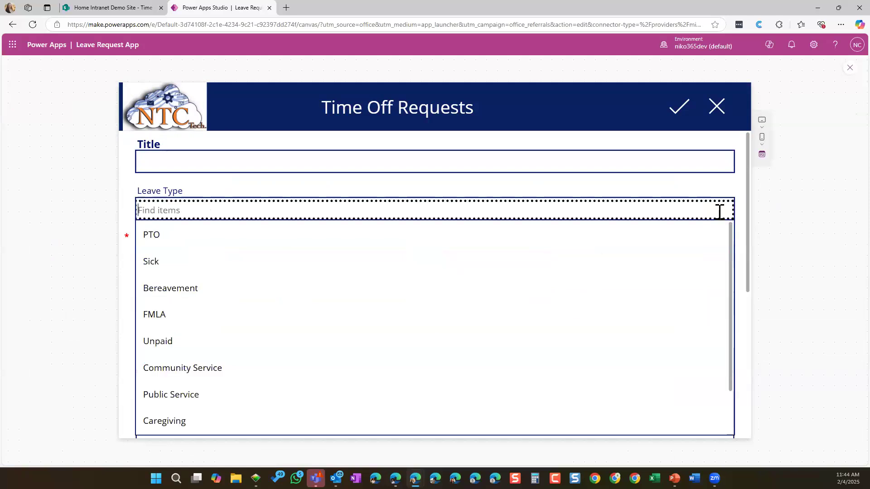
click(127, 227)
click(421, 274)
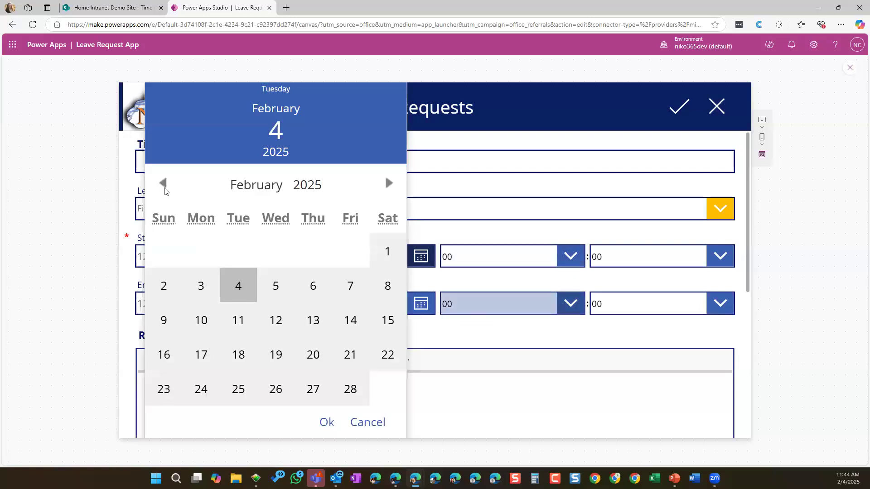
click(111, 241)
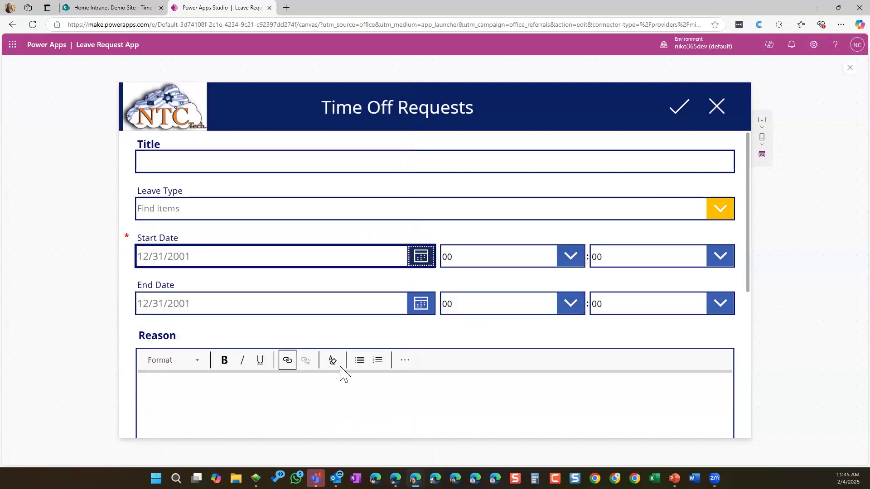
click(716, 108)
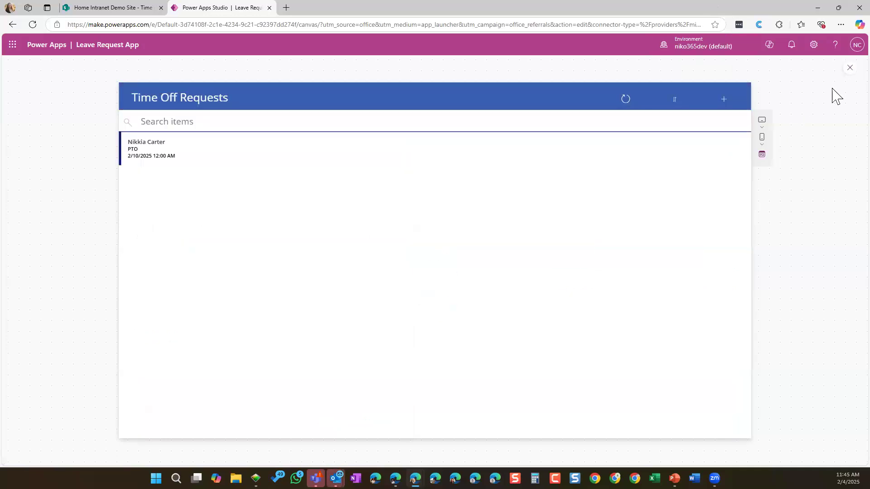
key(Escape)
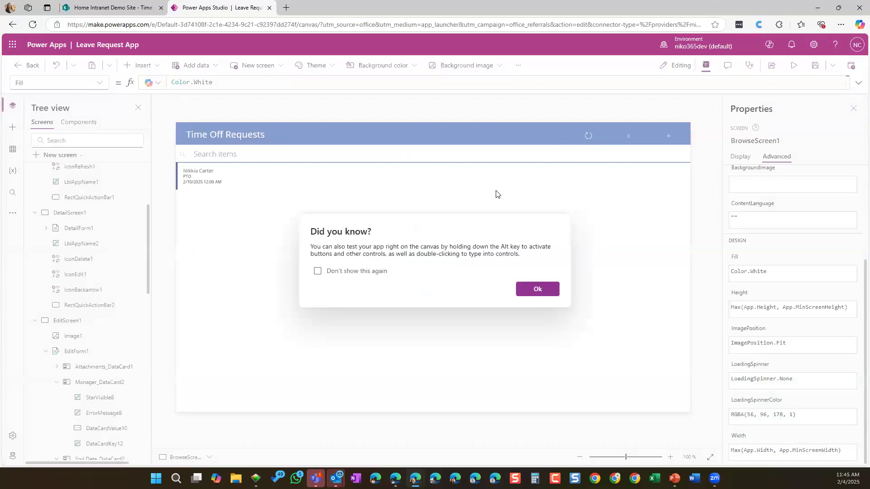
click(523, 290)
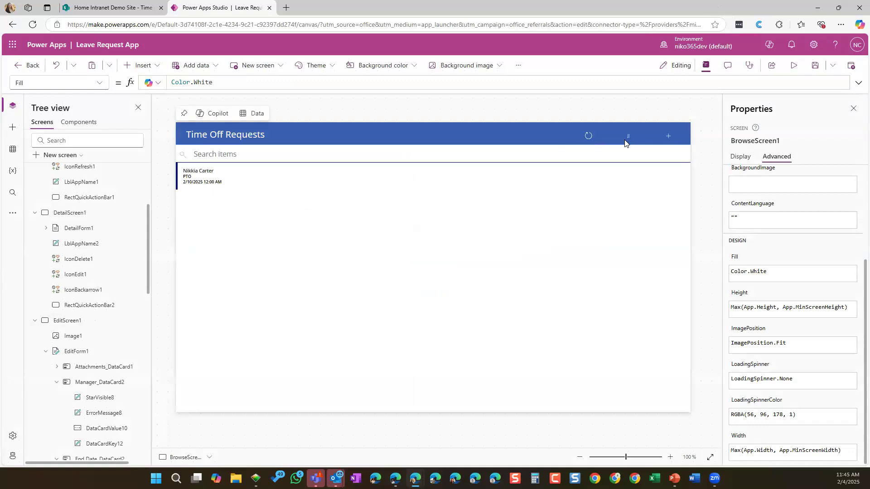
Examine the OnSelect formula of the new item icon on BrowseScreen1
click(667, 137)
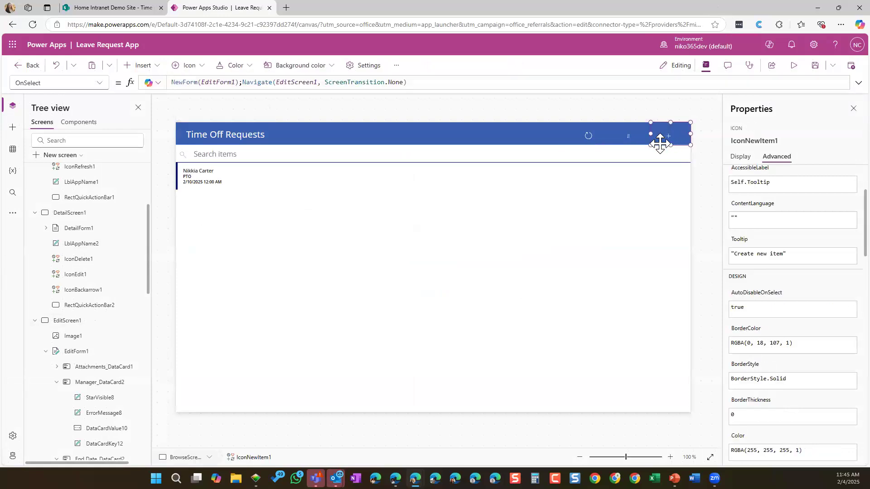
scroll(750, 216, up, 3)
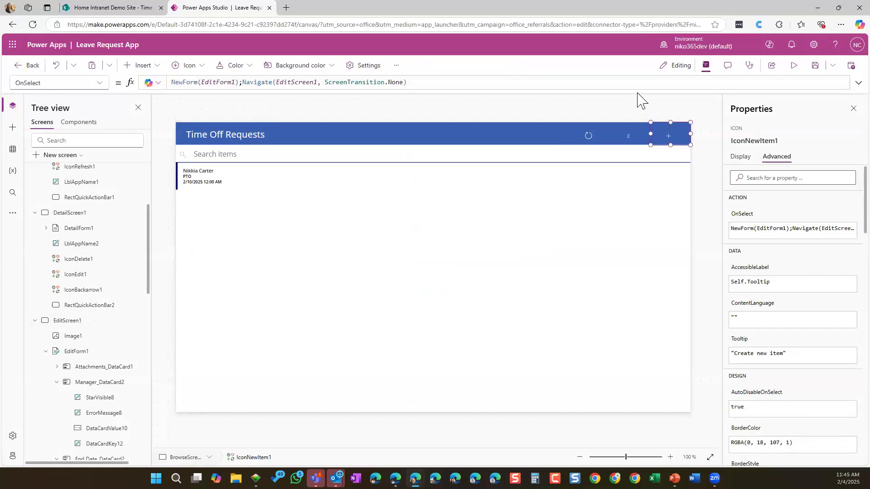
drag(173, 83, 423, 84)
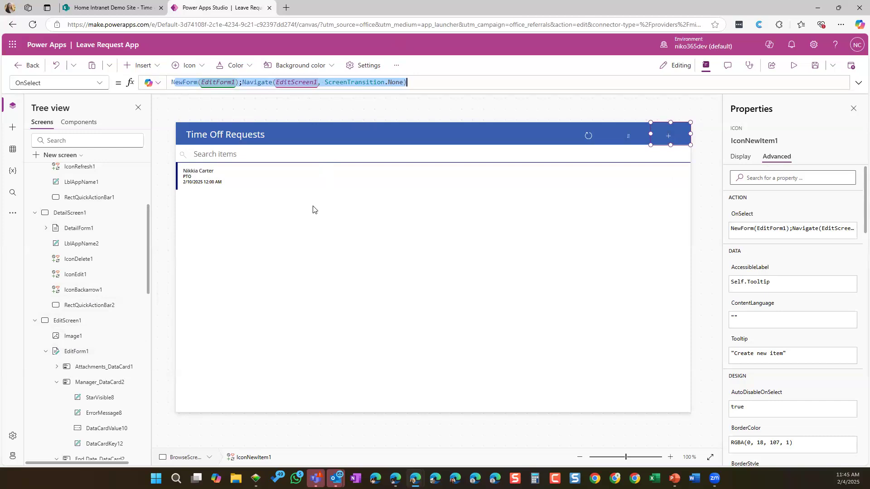
Examine the OnSelect formula of the cancel icon on EditScreen1
click(80, 323)
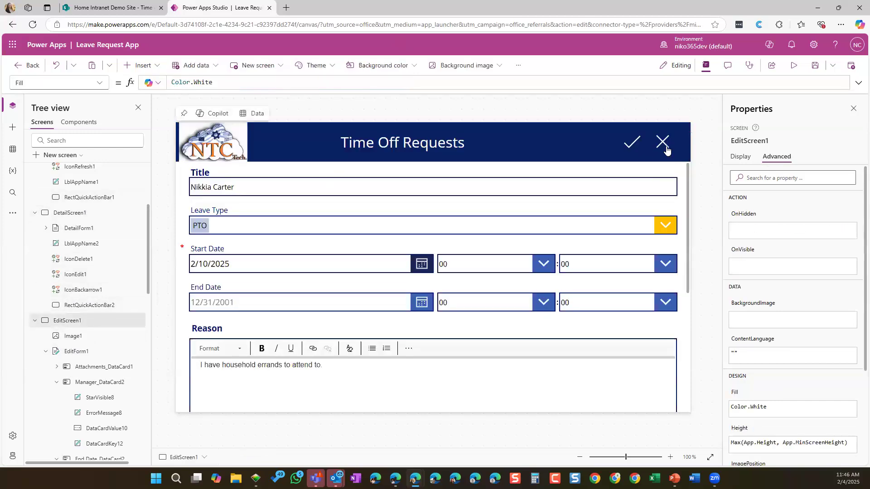
click(664, 143)
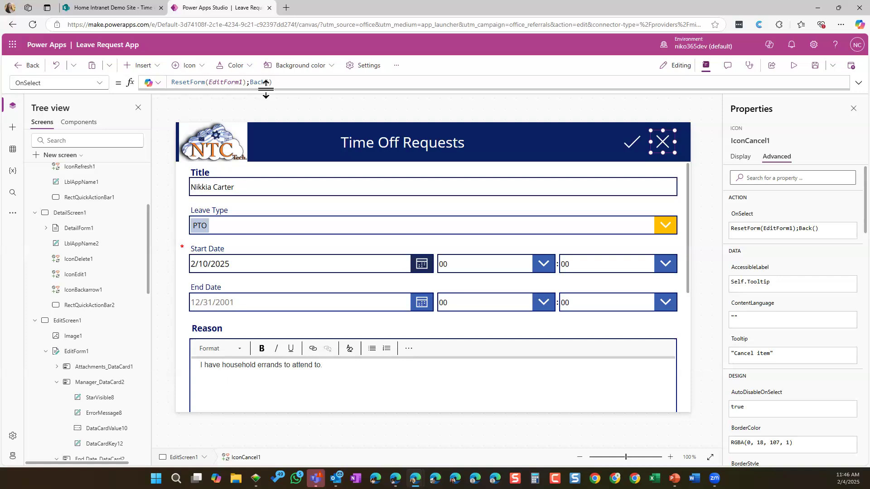
scroll(123, 305, up, 3)
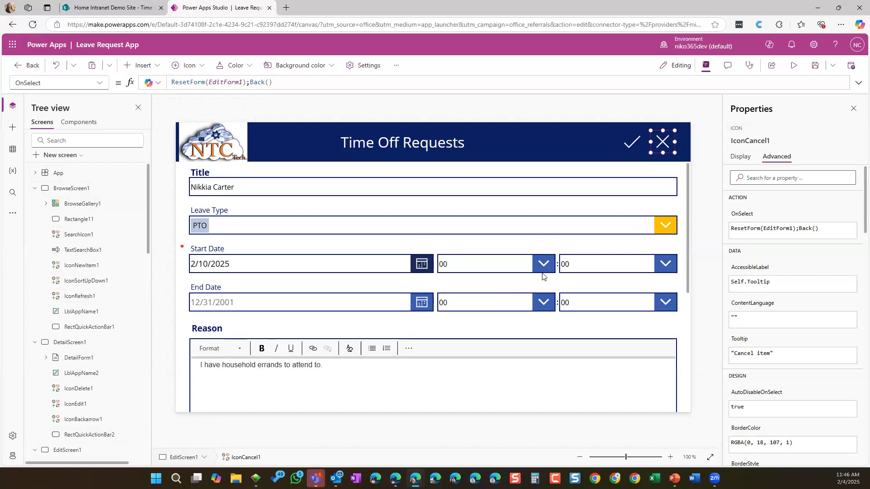
Save the Leave Request App and publish this version
click(818, 68)
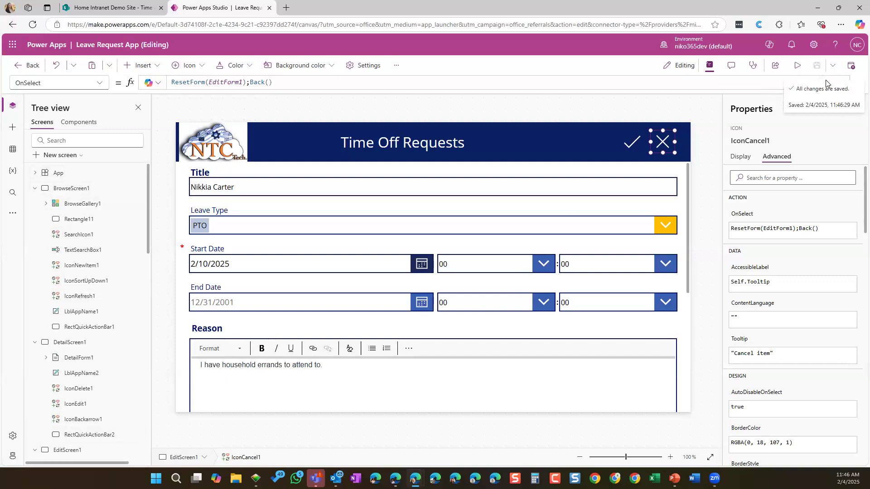
click(850, 69)
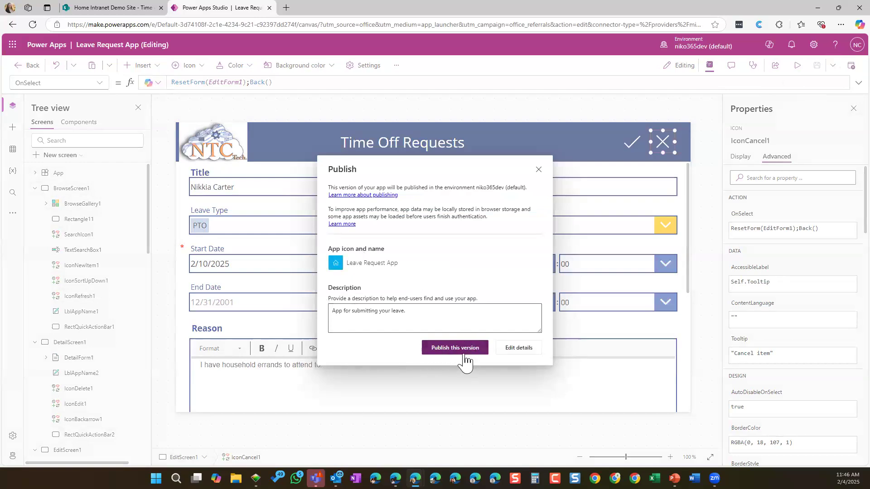
click(449, 350)
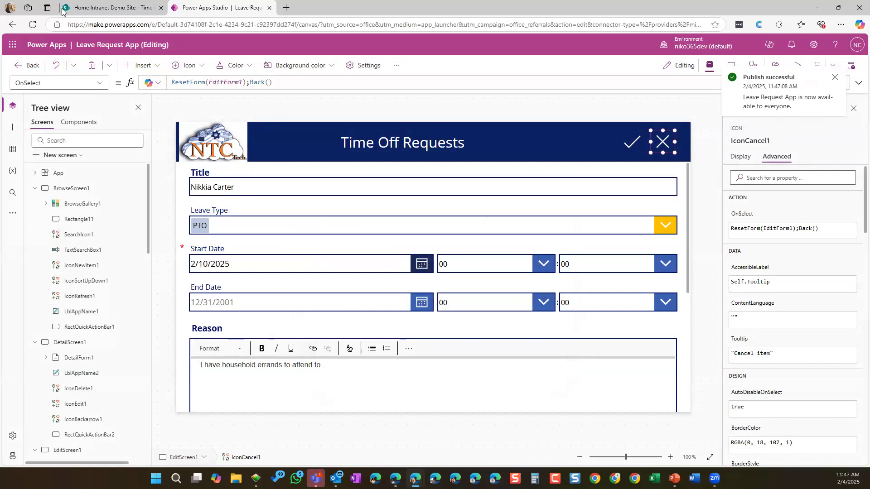
Switch to the SharePoint Time Off Requests list, reload it, and check the form for adding a new item
click(97, 9)
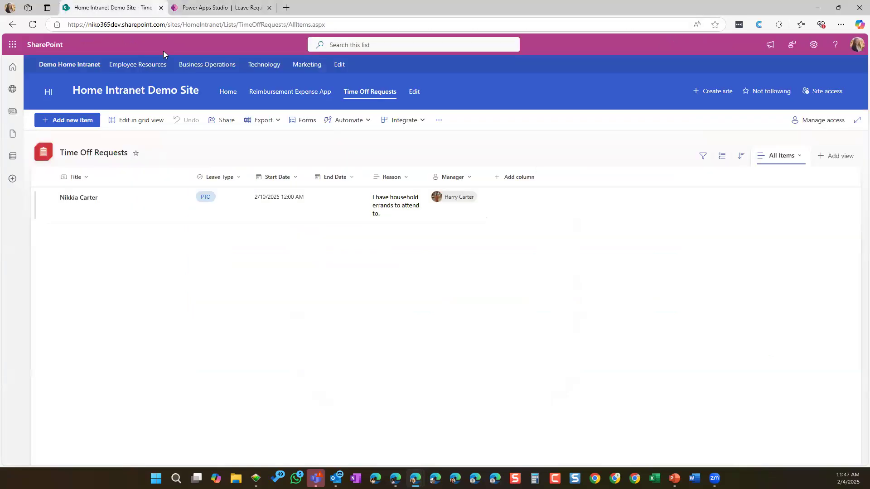
click(31, 25)
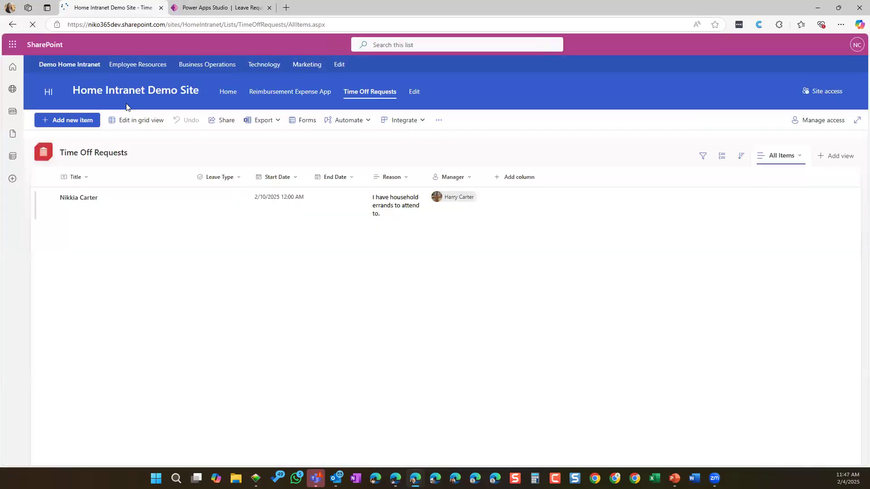
click(68, 121)
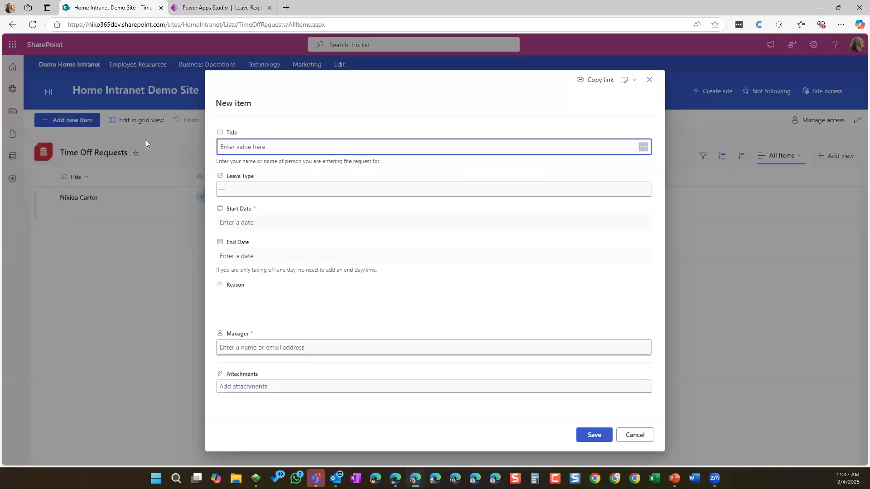
click(650, 80)
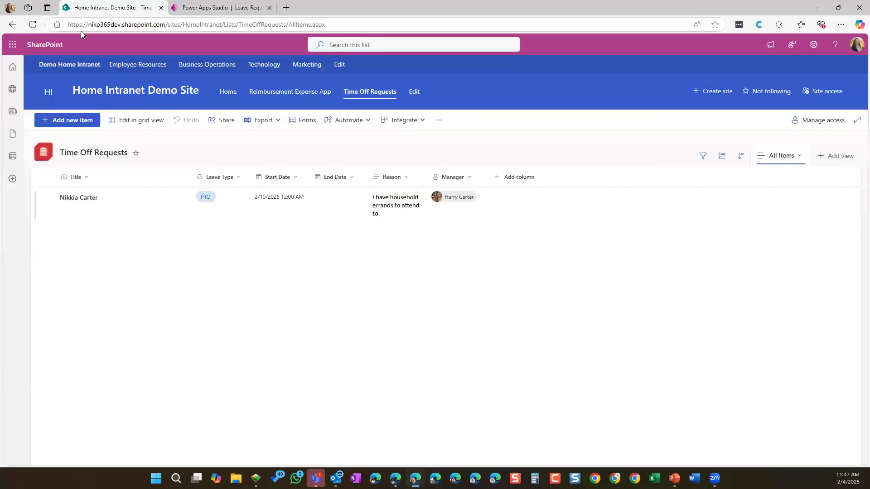
Reload the Time Off Requests list and look into its integration options
click(32, 27)
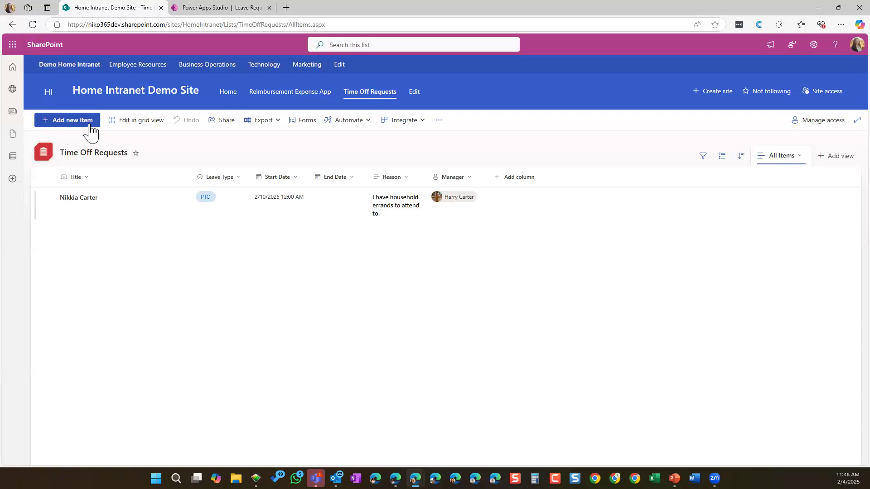
click(414, 124)
click(414, 178)
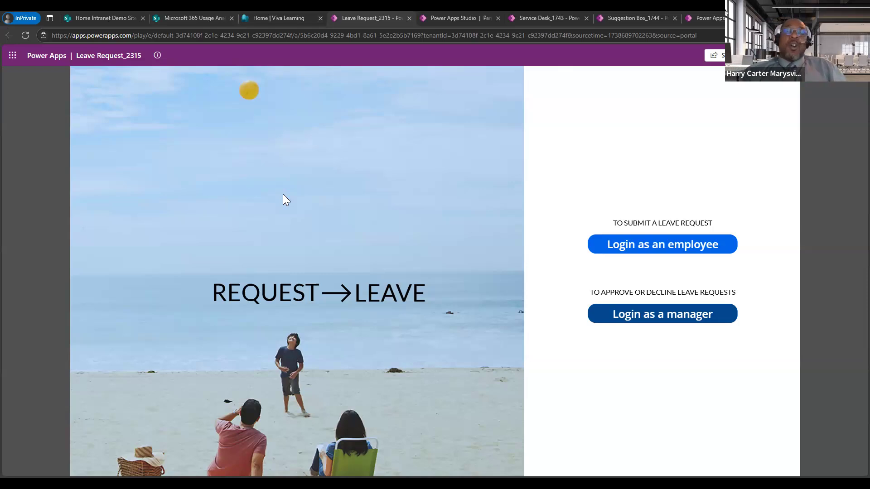
Log in to the Leave Request_2315 app as an employee and review the leave balance, company holidays, About and leave requests pages
click(714, 245)
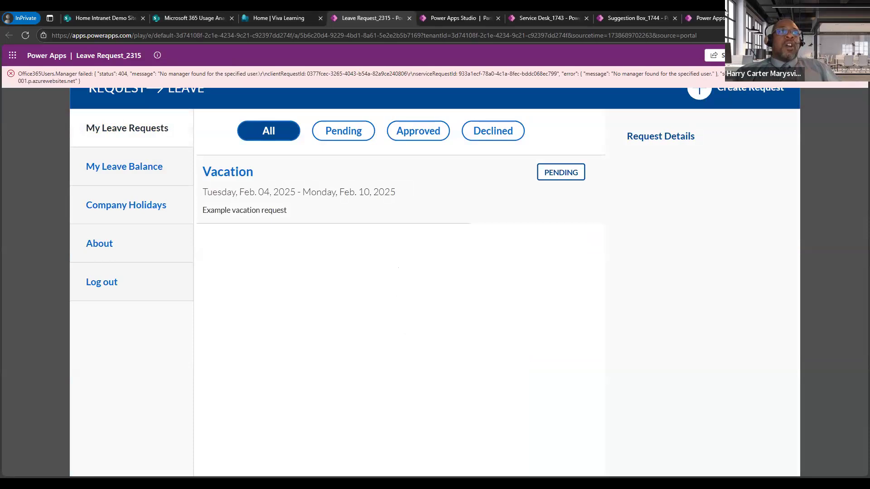
click(855, 80)
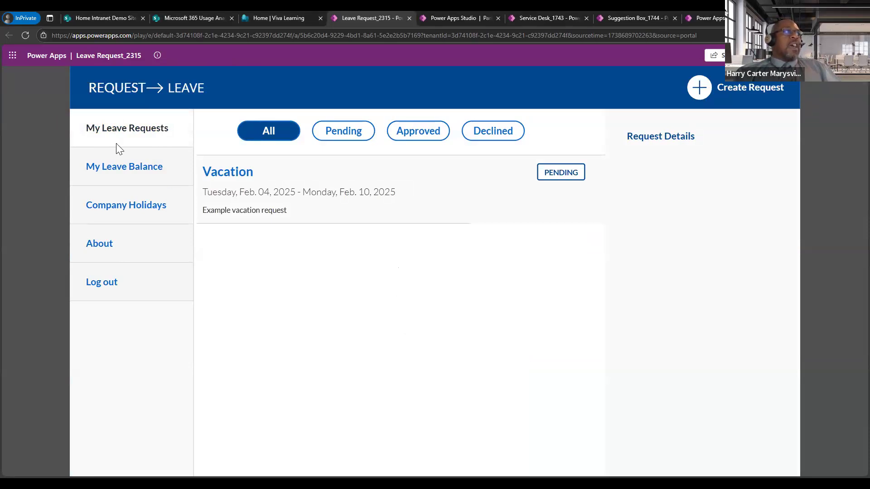
click(104, 166)
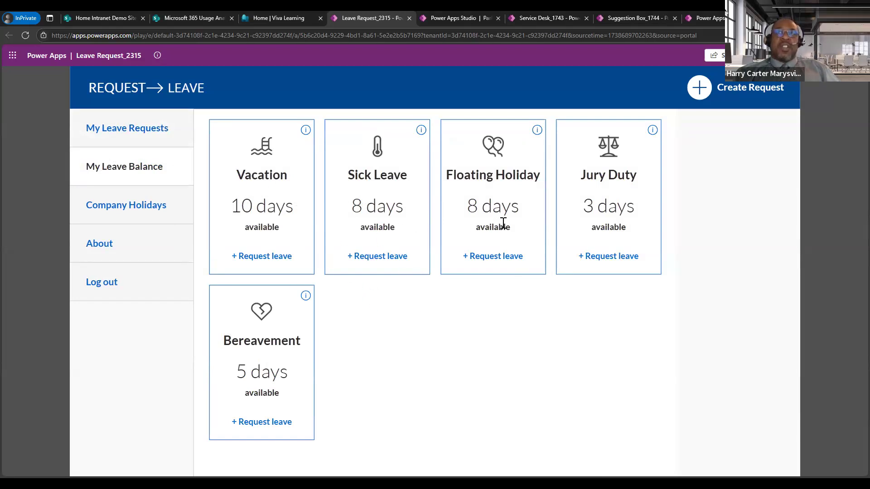
click(90, 202)
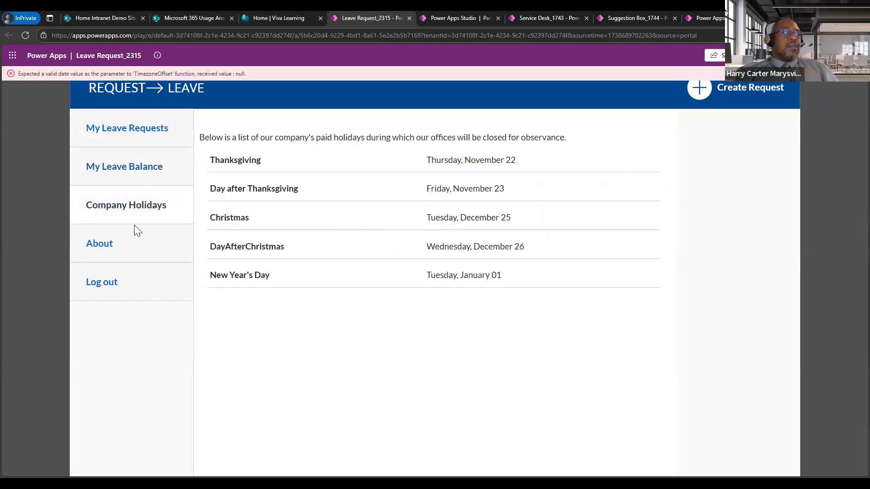
click(129, 241)
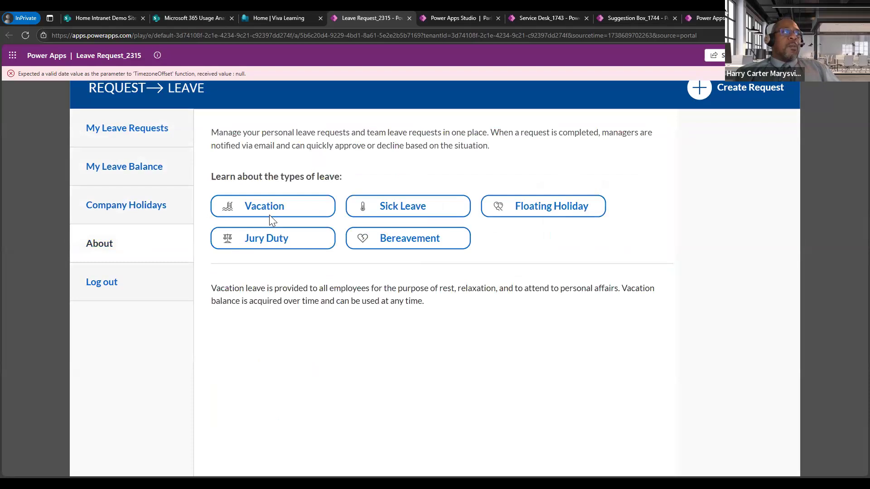
click(141, 130)
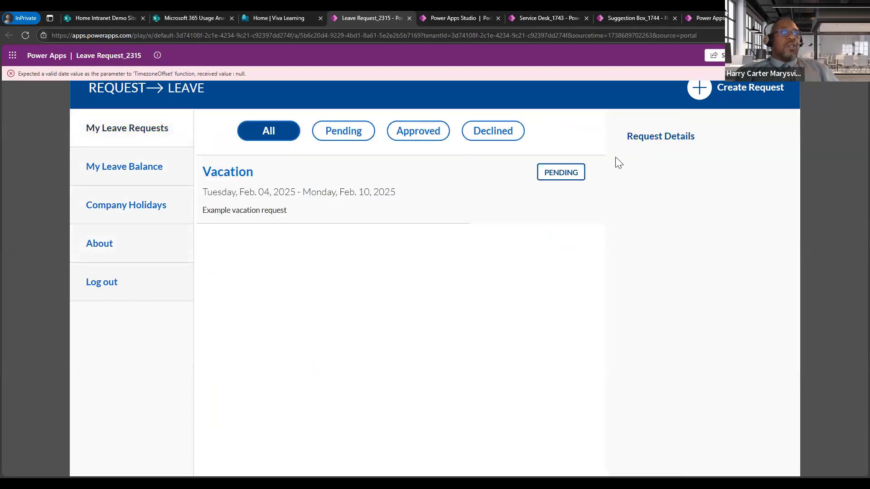
Open the form for creating a leave request and dismiss the error messages covering it
click(701, 94)
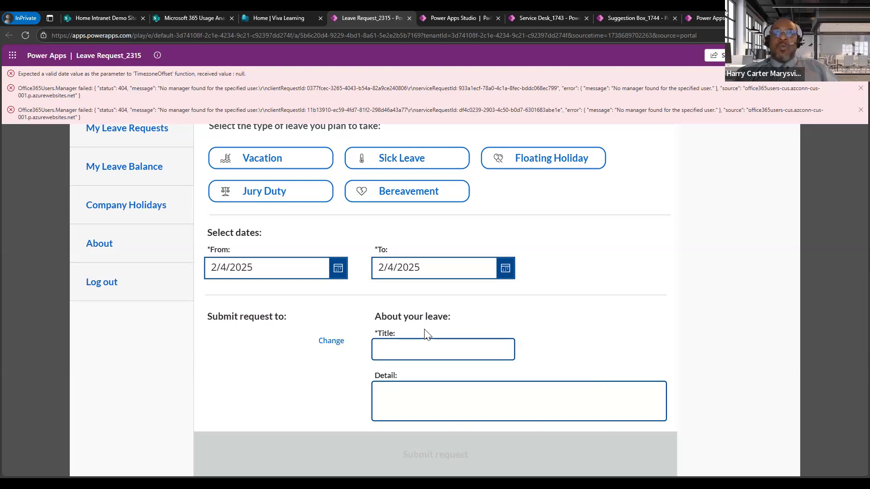
click(854, 111)
click(852, 88)
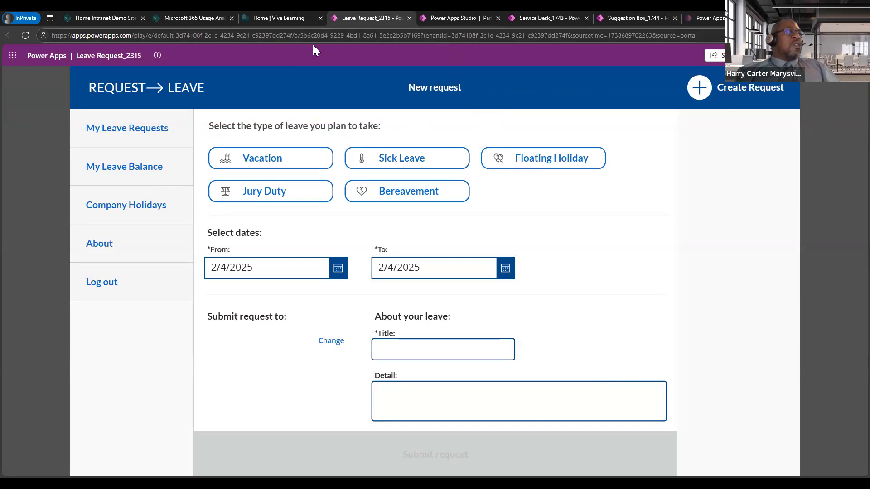
Switch to the Park Inspection App, rate the first listed inspection four stars and open that inspection for editing
click(438, 17)
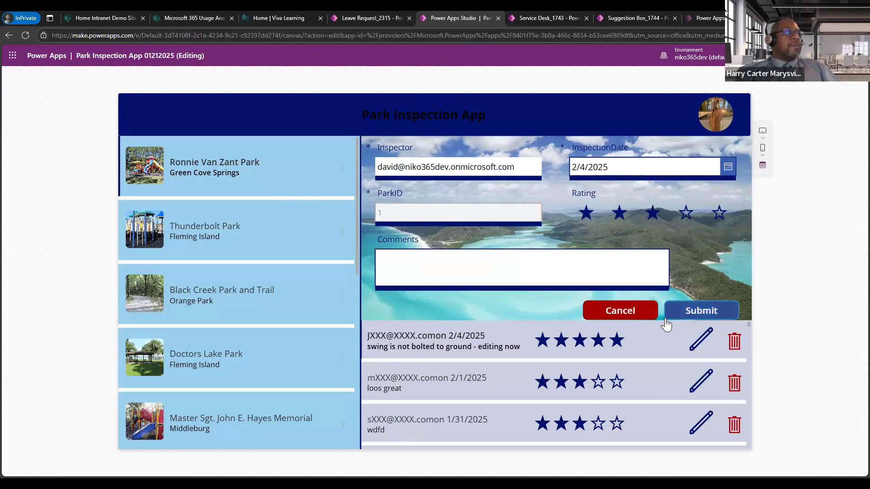
click(595, 347)
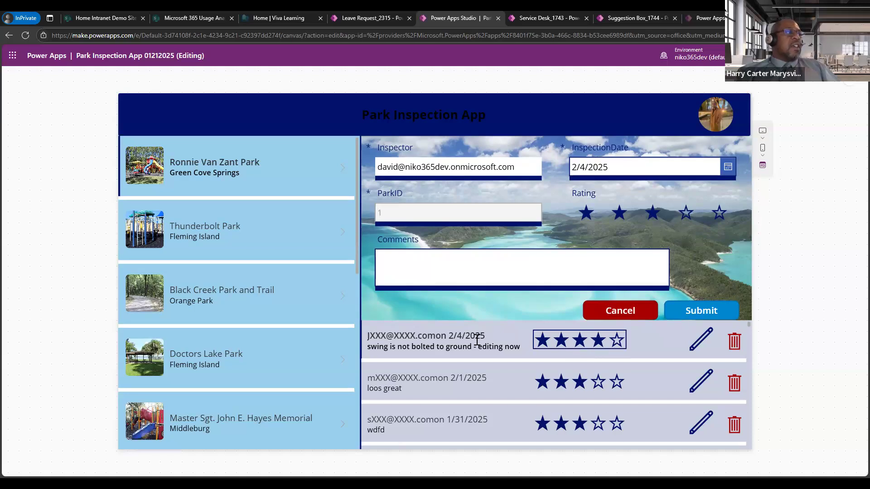
click(702, 348)
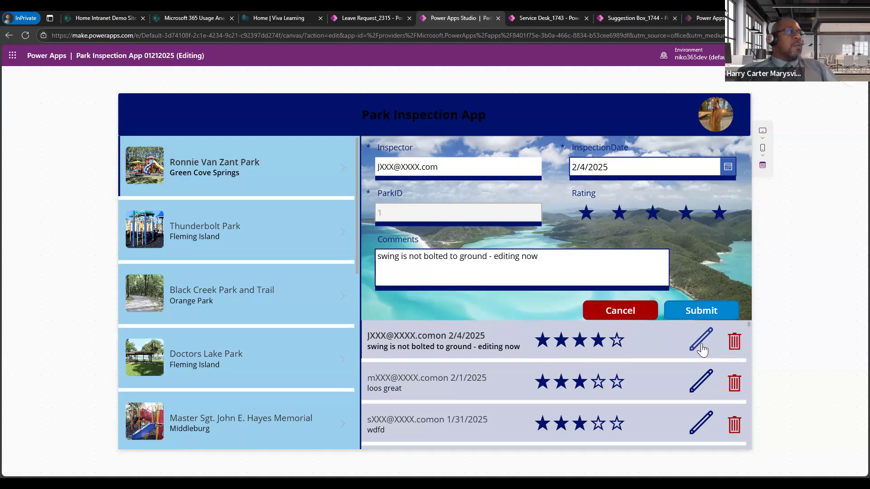
Switch to the Service Desk_1743 app and list all tickets
click(547, 19)
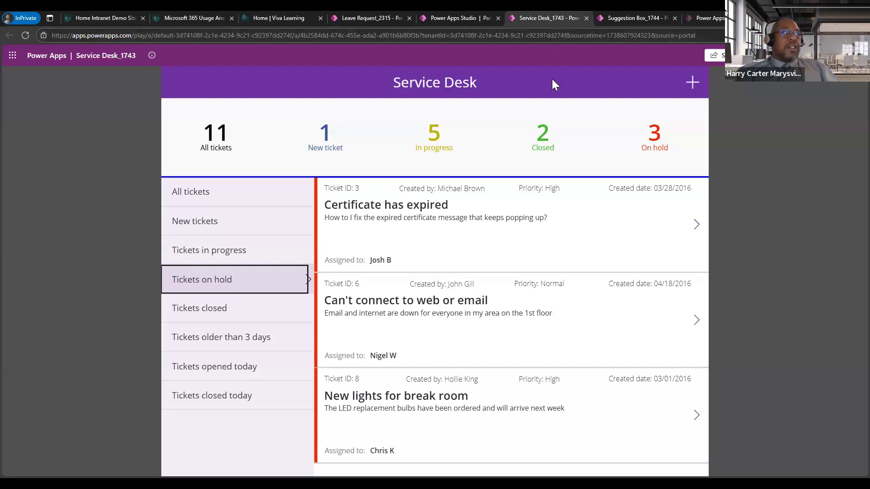
click(239, 199)
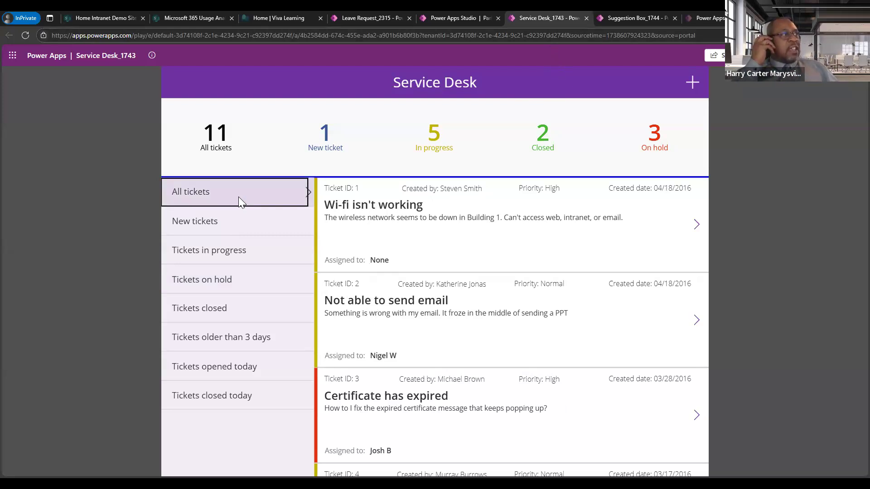
Review the service desk's new, in-progress, on-hold and closed ticket lists
click(256, 224)
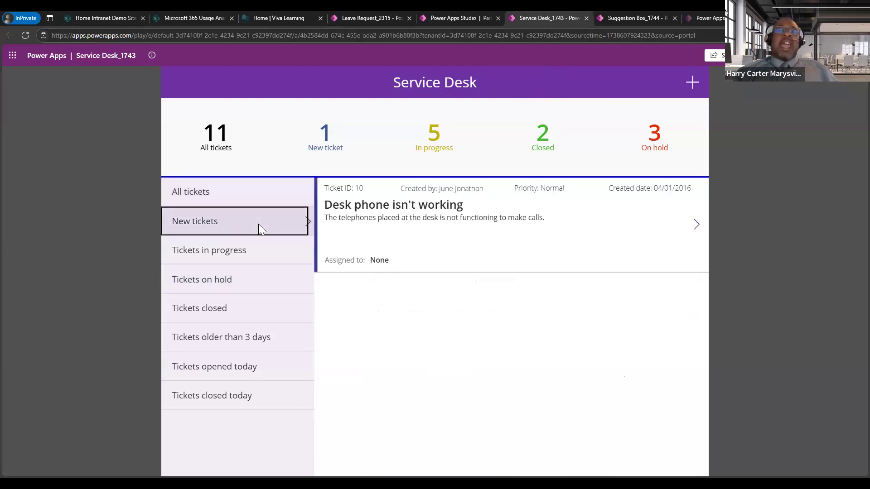
click(245, 252)
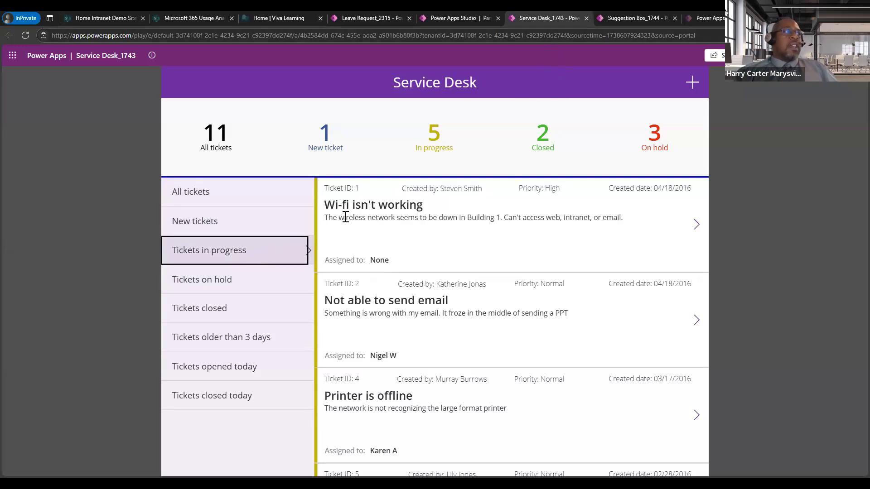
click(433, 145)
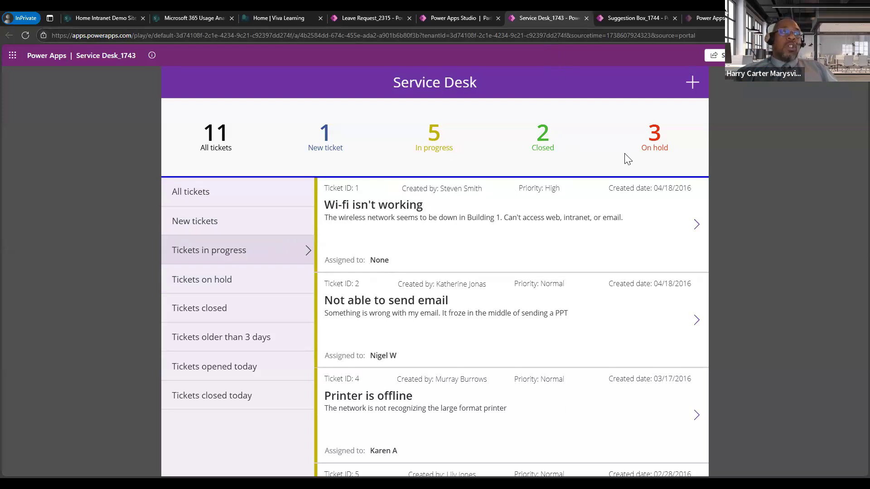
click(218, 277)
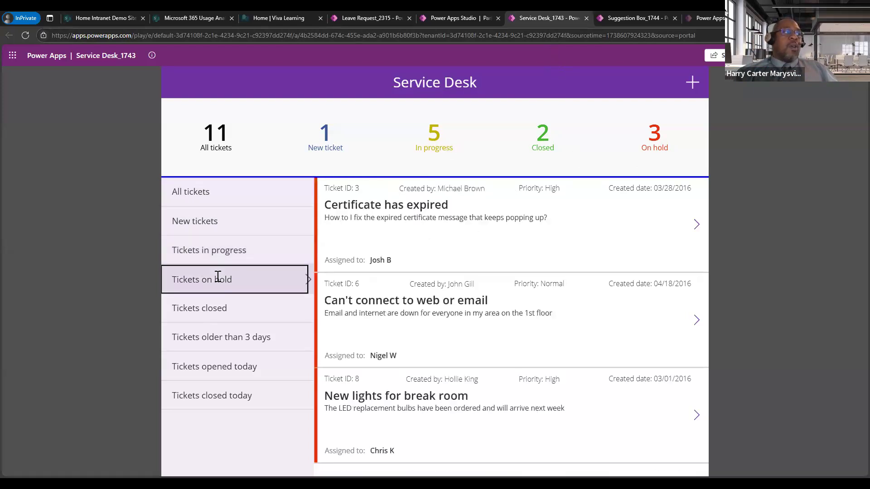
click(204, 312)
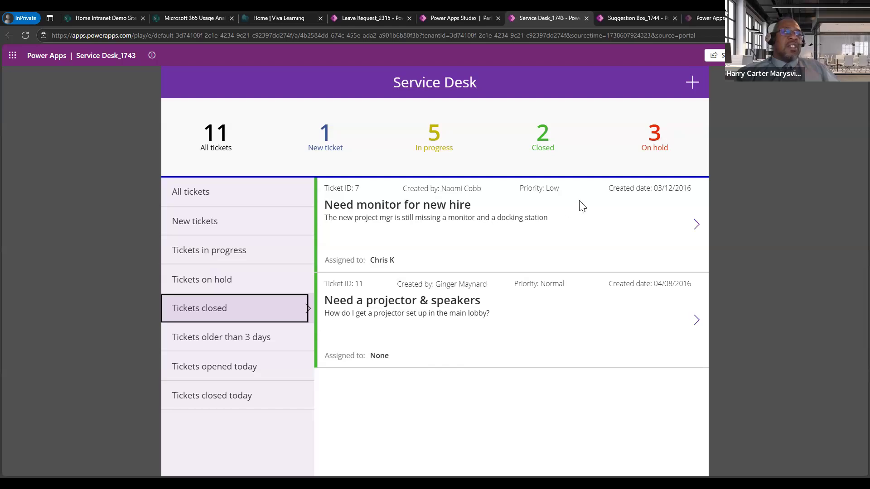
Open the details of the closed ticket "Need monitor for new hire" and switch to the Suggestion Box_1744 app
click(701, 227)
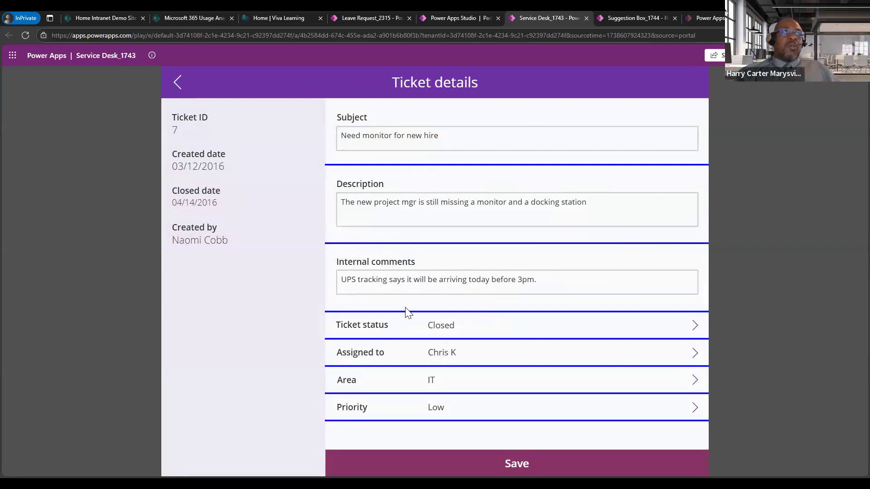
click(638, 17)
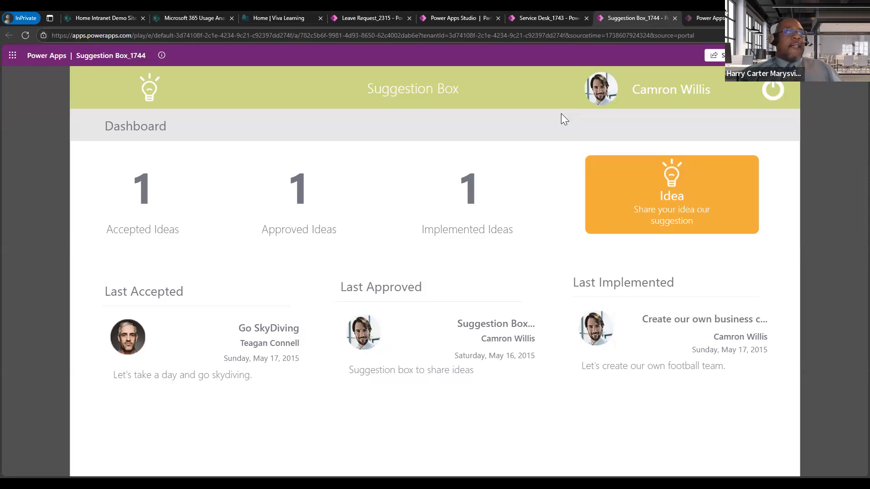
Switch to the Power Apps apps list, open the details of the Asset manager app and copy its App ID
click(705, 17)
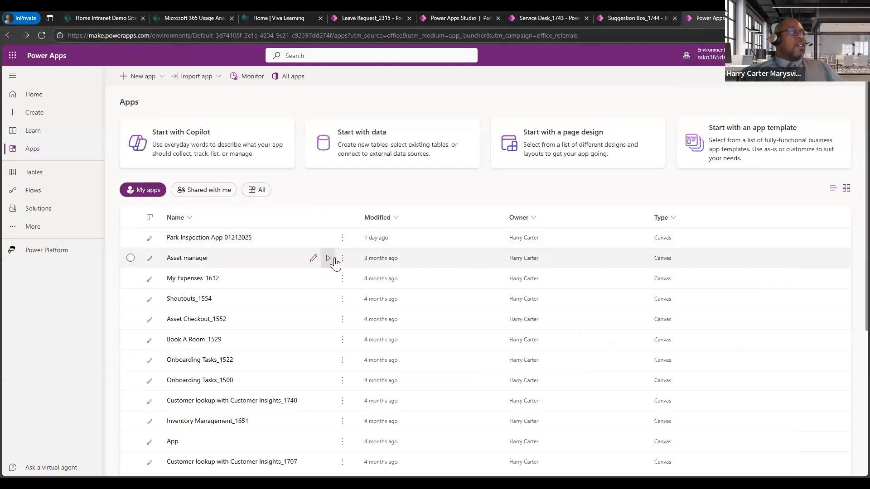
click(341, 259)
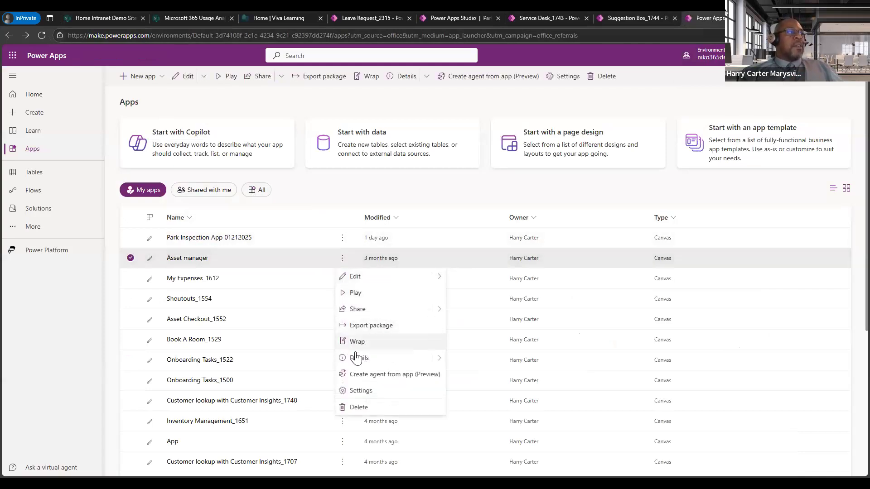
click(359, 359)
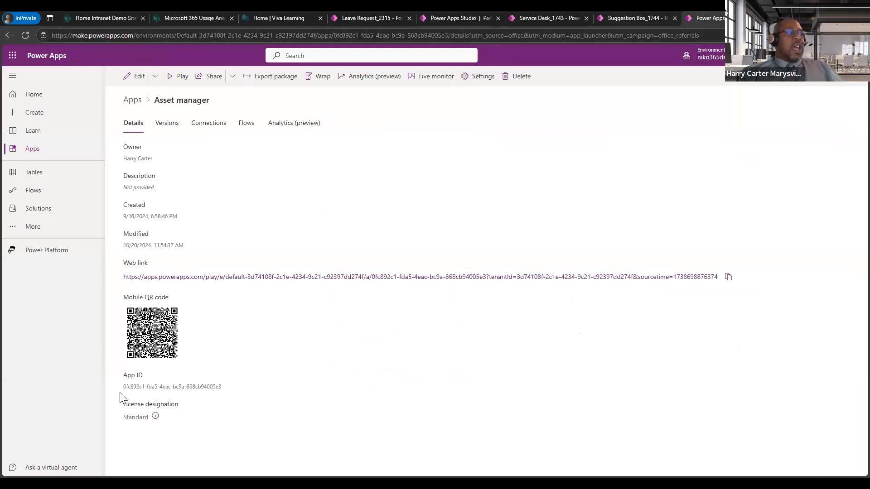
drag(122, 388, 221, 388)
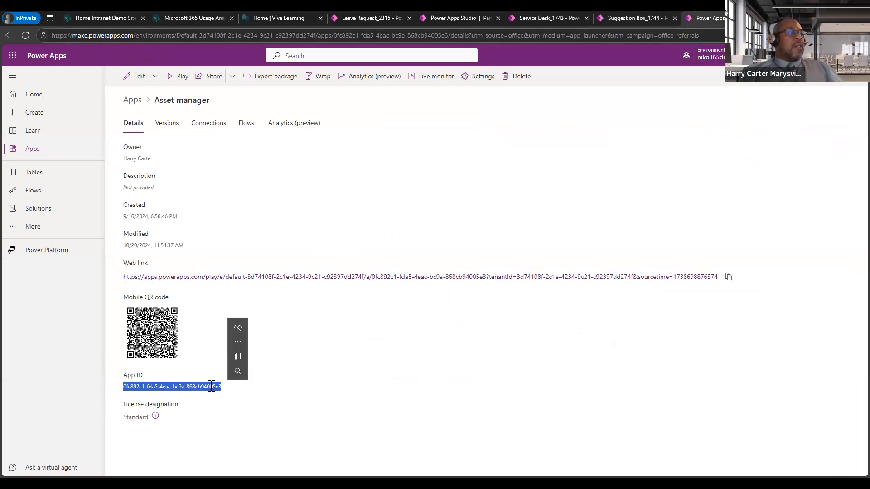
right_click(211, 387)
click(231, 254)
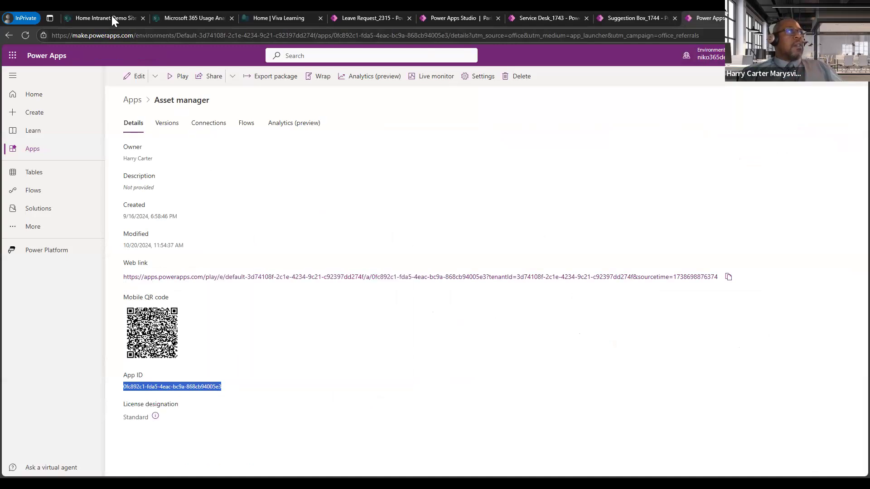
Switch to the Home Intranet Demo Site in SharePoint and open its home page for editing
click(111, 17)
click(759, 101)
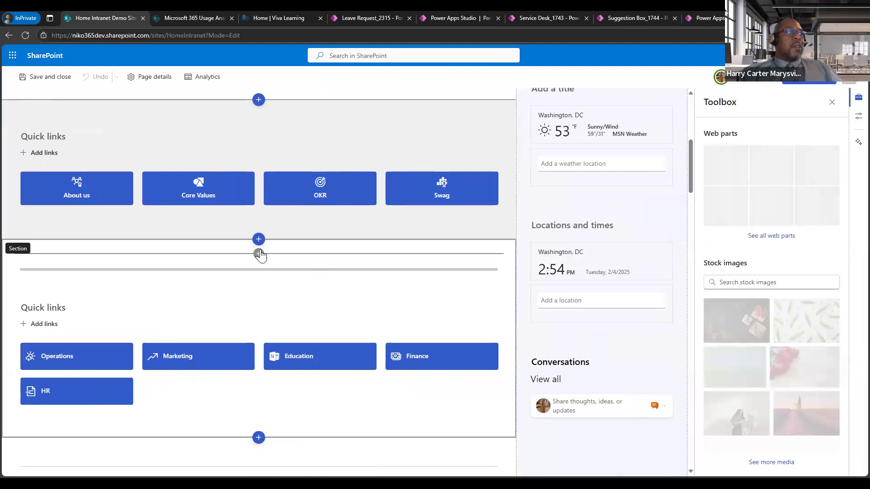
Add a Microsoft PowerApps (Preview) web part above the divider of the section with the department quick links
click(258, 253)
scroll(252, 322, down, 10)
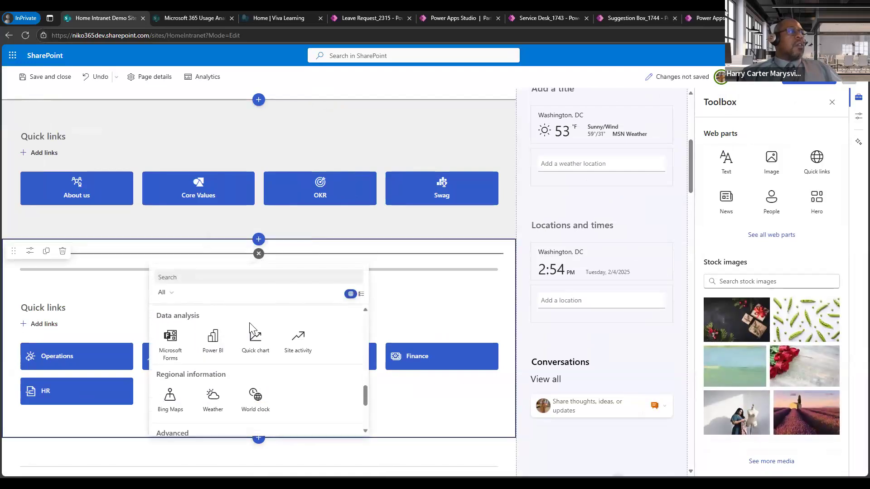
scroll(250, 324, down, 1)
scroll(252, 328, down, 2)
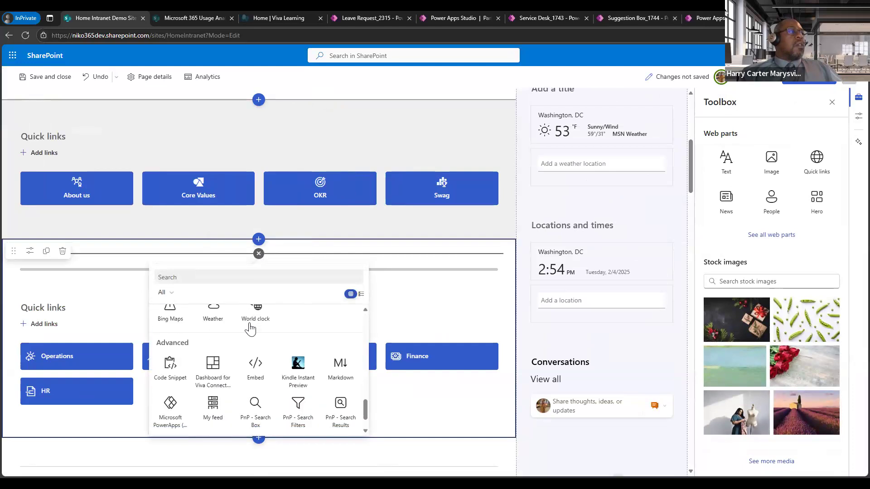
click(178, 376)
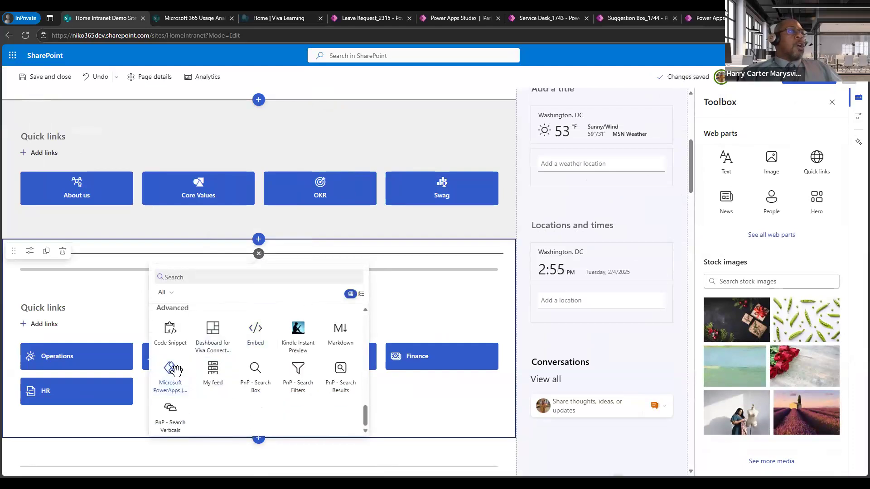
Load the Asset manager app into the Microsoft PowerApps web part with the copied App ID, and delete the web part
click(725, 160)
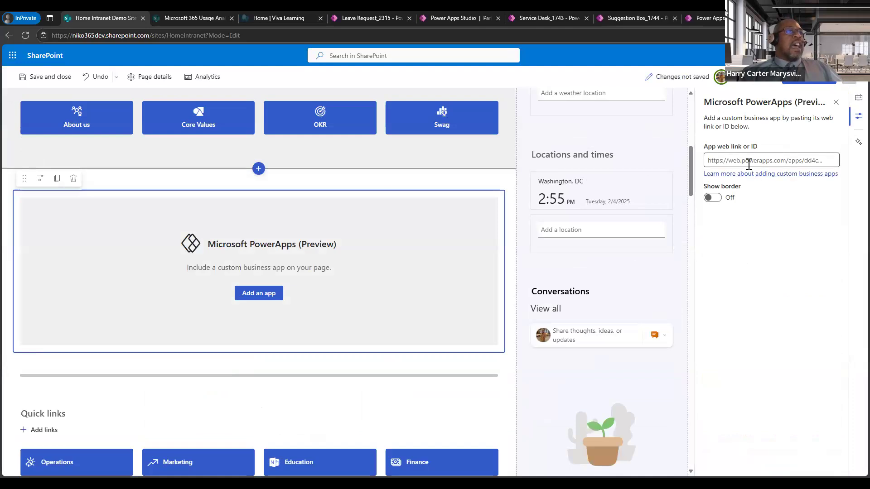
right_click(725, 160)
click(708, 278)
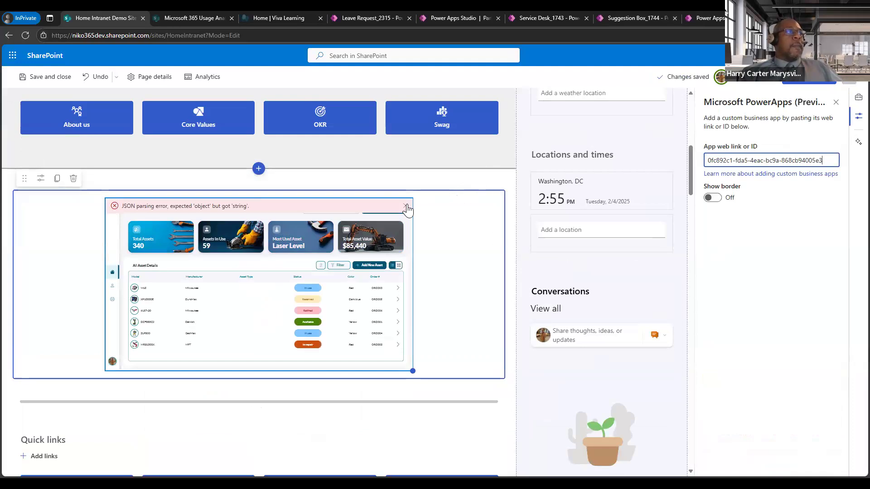
click(74, 180)
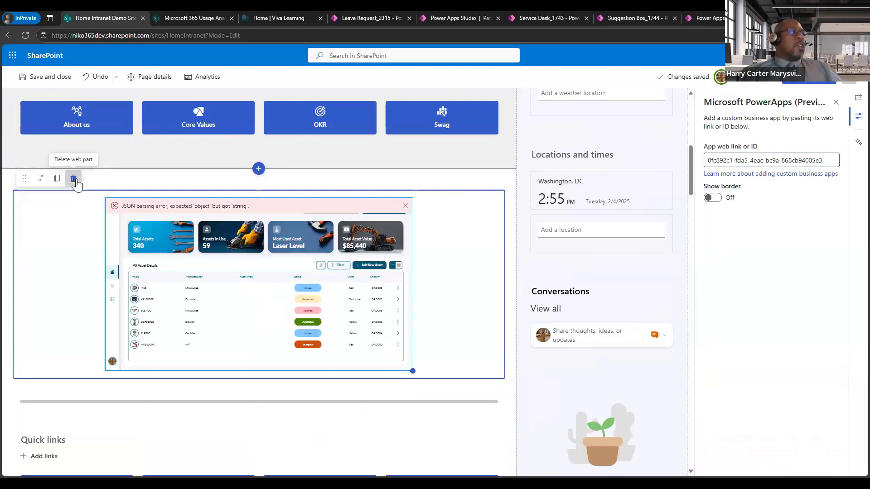
Return to the Asset manager details in Power Apps and copy the app's web link
click(715, 19)
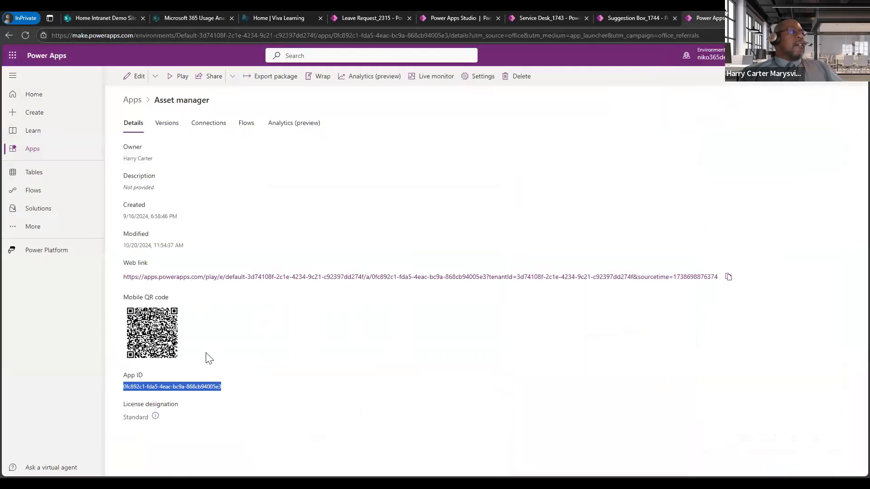
drag(121, 277, 722, 276)
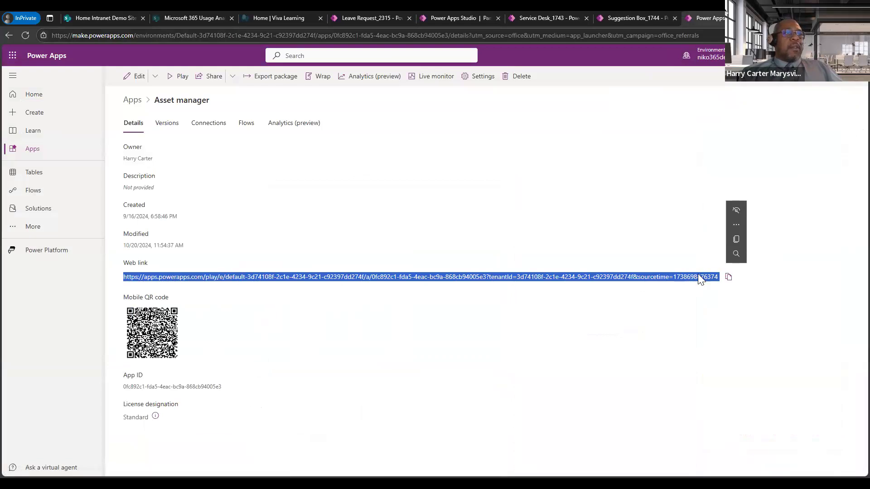
right_click(701, 276)
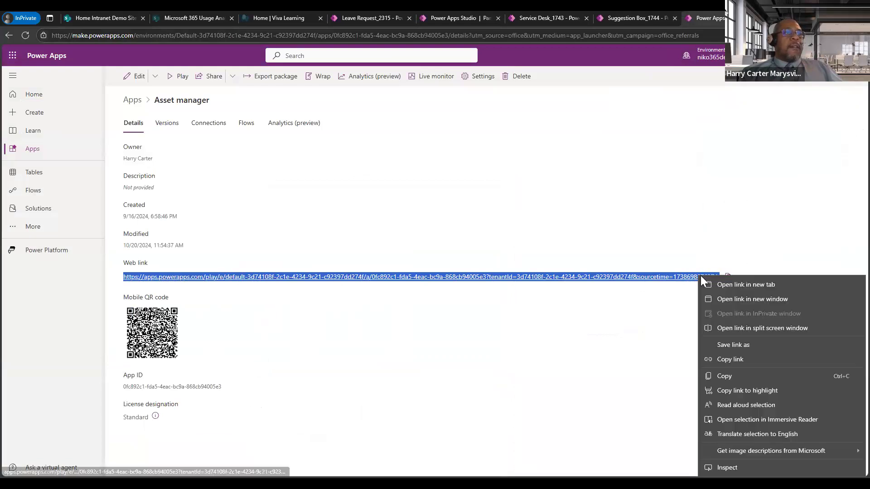
click(725, 358)
Back on the SharePoint home page, add the copied Asset manager web link to the department Quick links web part
click(111, 20)
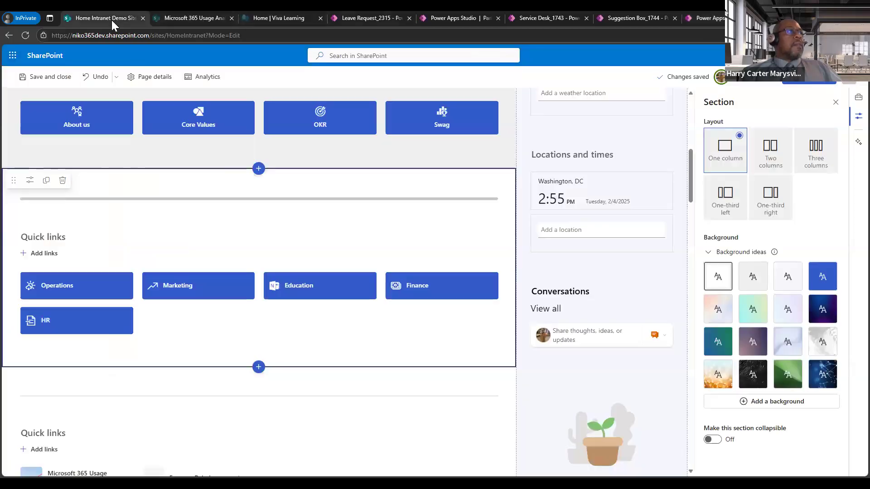
click(44, 262)
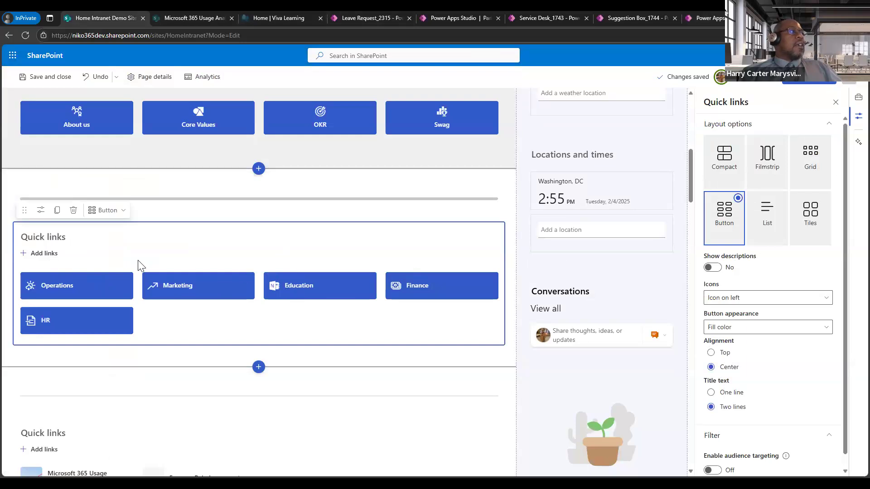
click(47, 255)
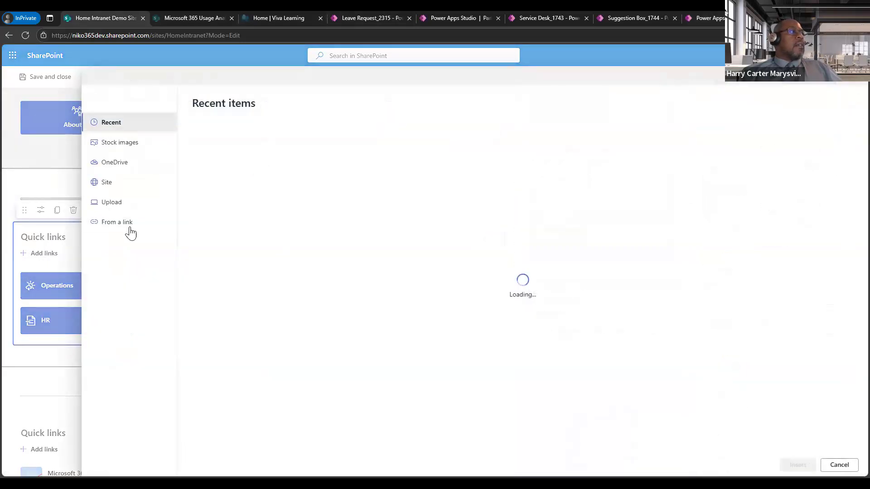
click(123, 223)
right_click(233, 159)
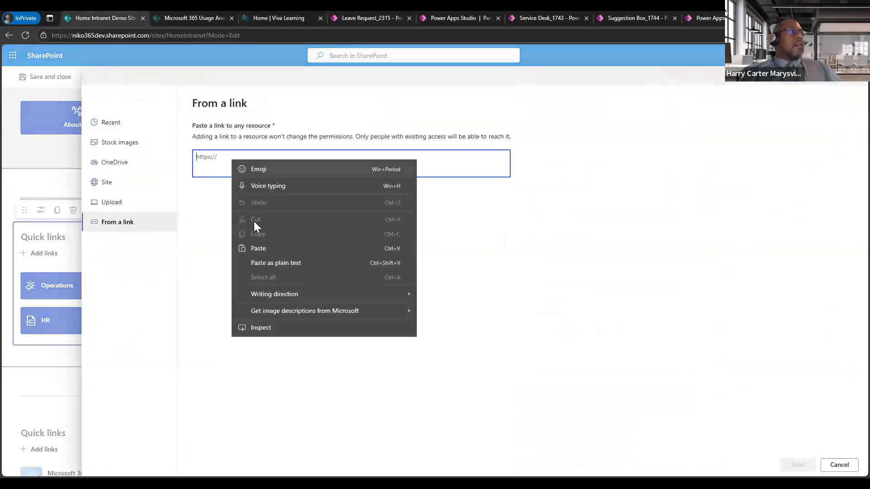
click(262, 249)
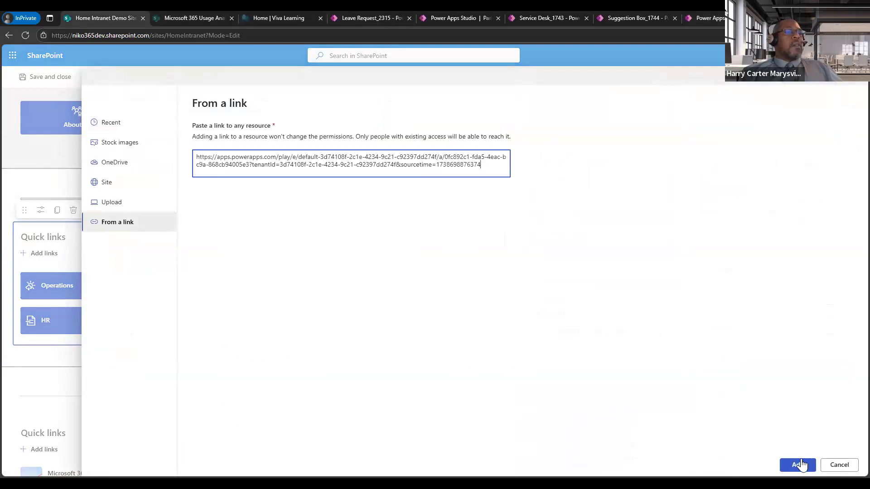
click(800, 465)
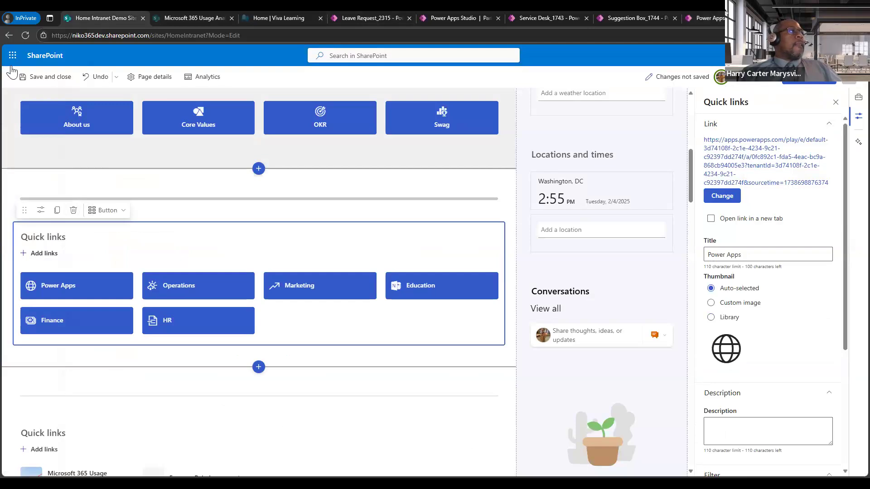
Save and close the page, test the new Power Apps quick link and return to the intranet home page
click(31, 78)
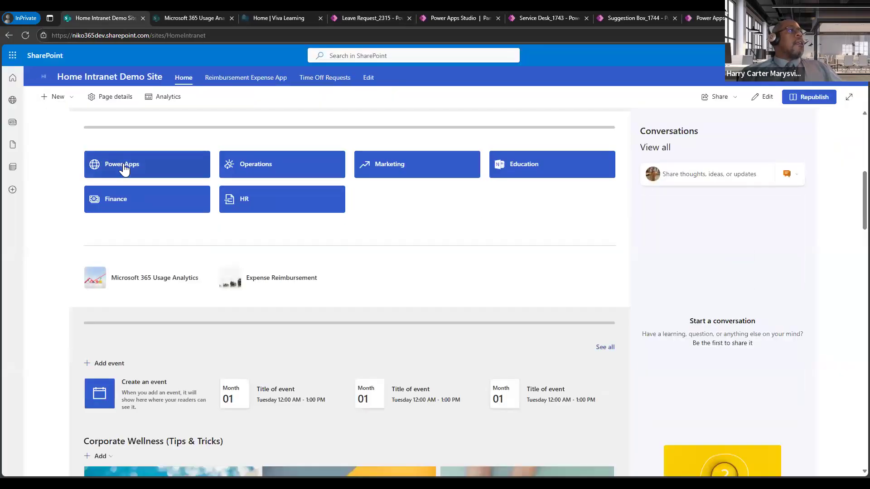
click(123, 166)
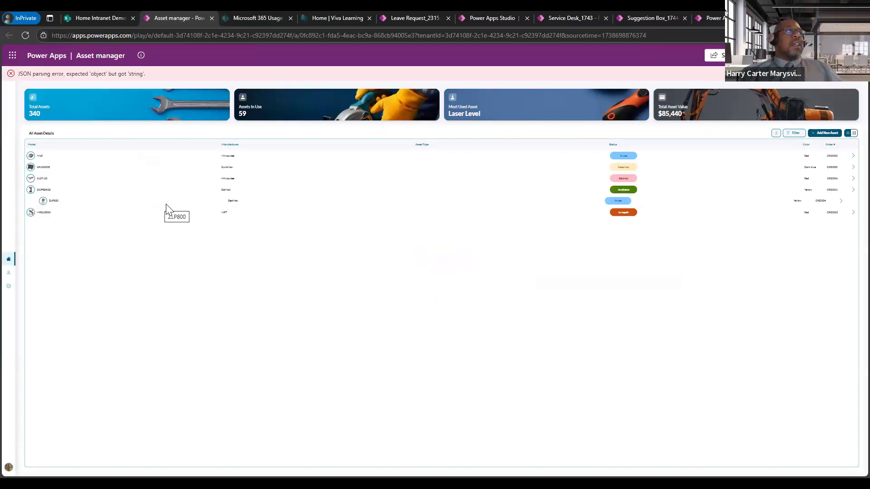
click(109, 20)
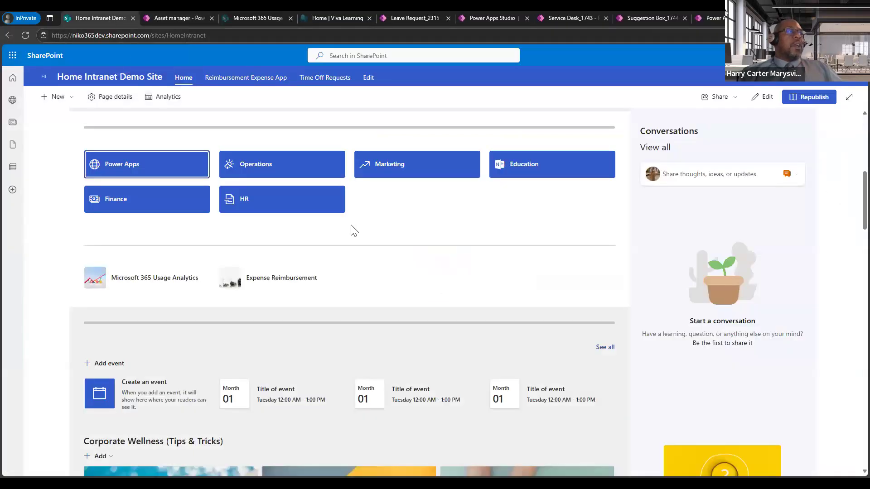